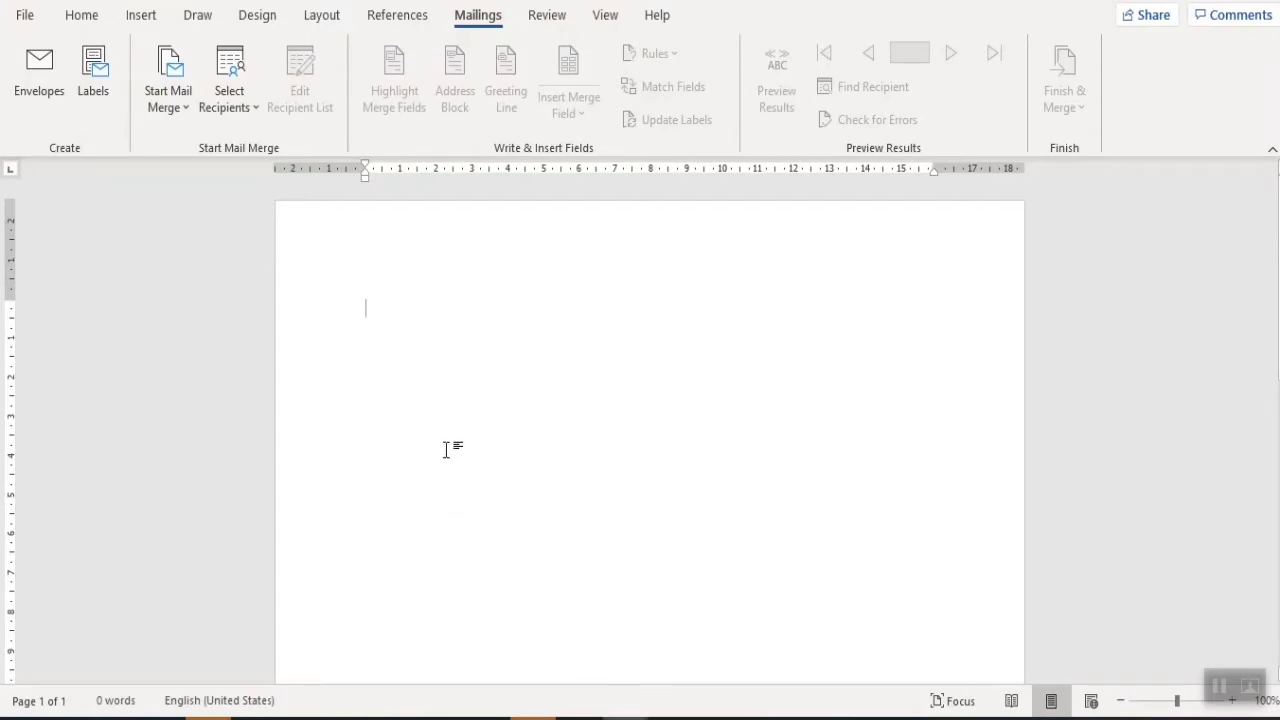
- Add blank lines at the top of the empty page so the letter starts lower
key("Return")
key("Return")
key("Return")
key("Return")
key("Return")
key("Return")
key("Return")
key("Return")
key("Return")
key("Return")
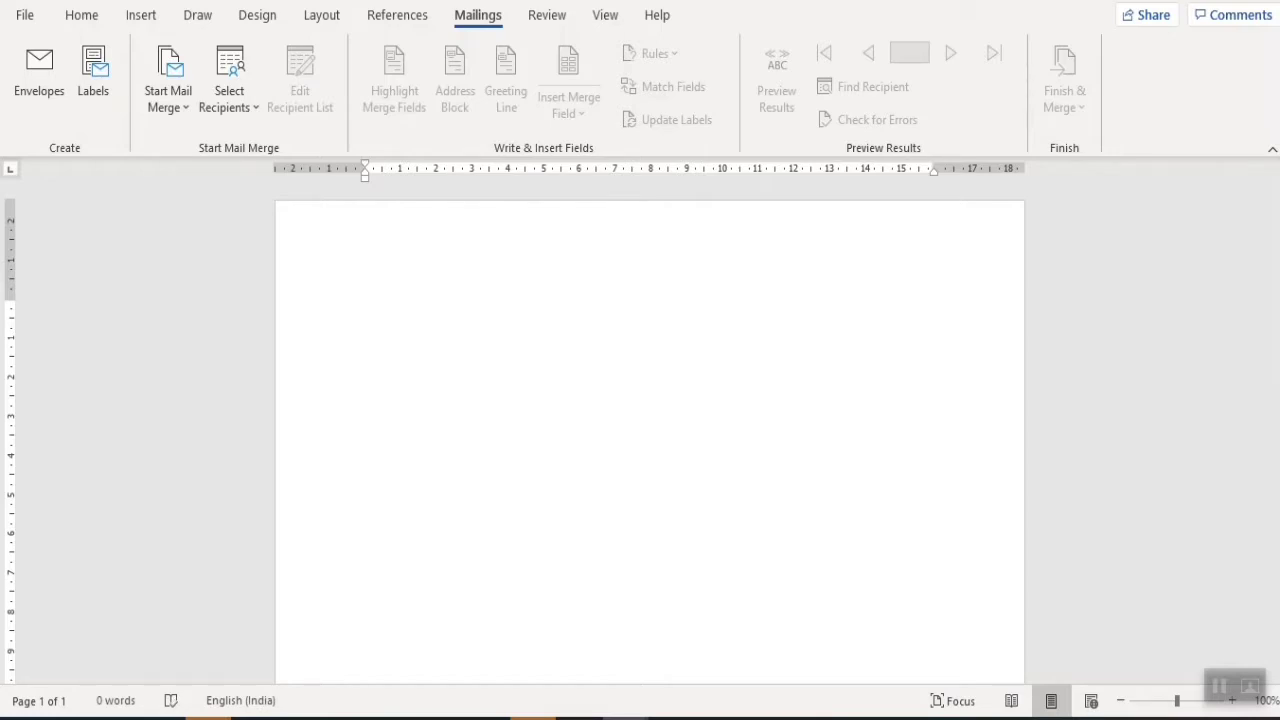
- Type the first line inviting readers to the twinSisStudy live video session dated 20th Aug 2025
type("You ")
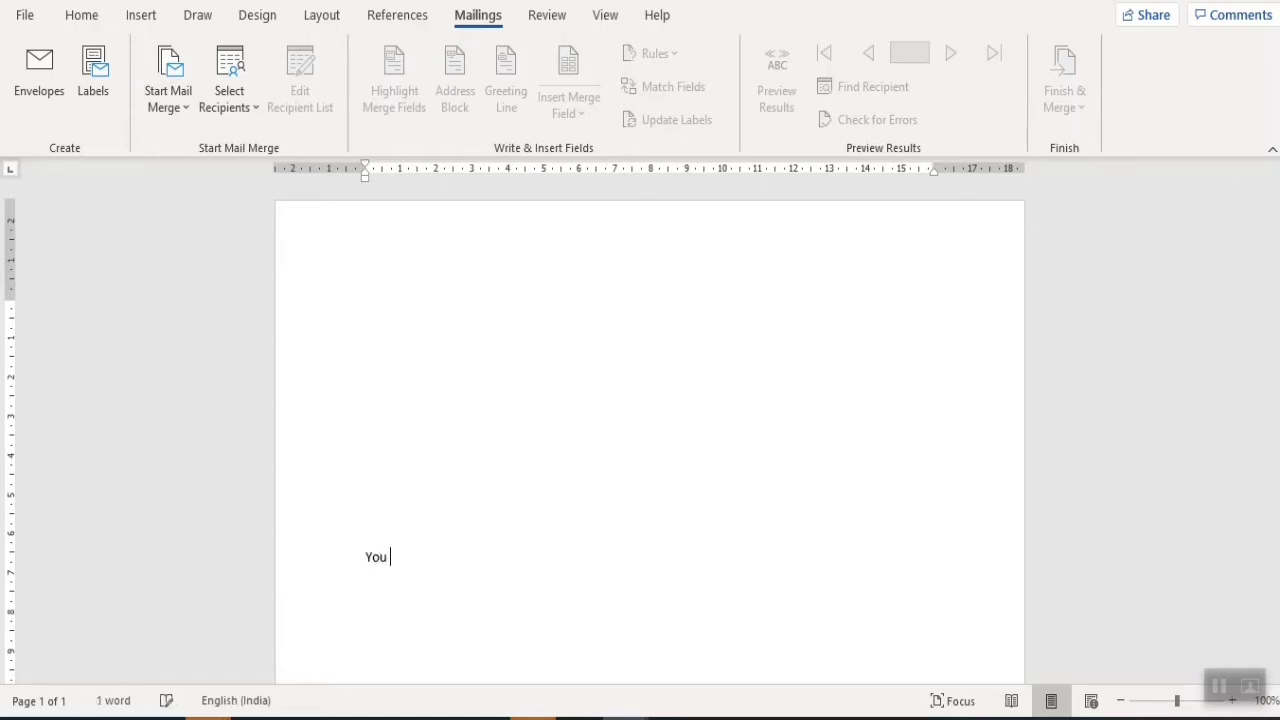
type("are invite")
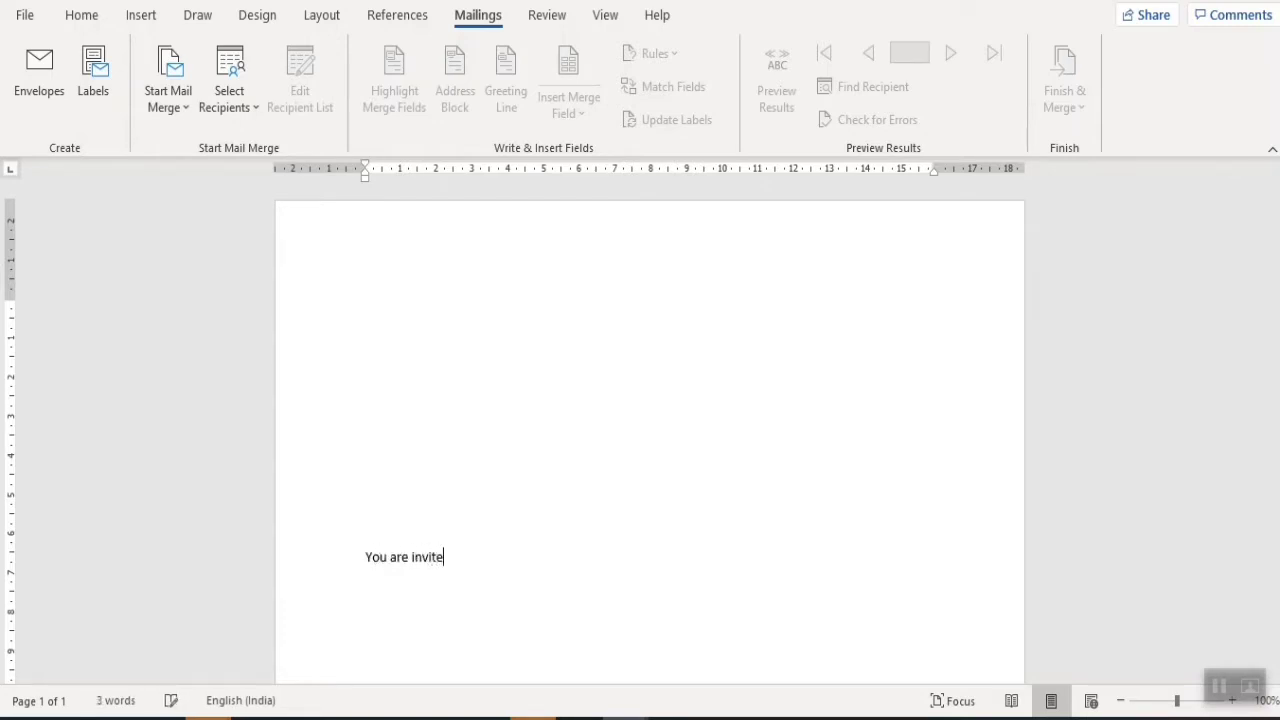
type("d to attend the live vi")
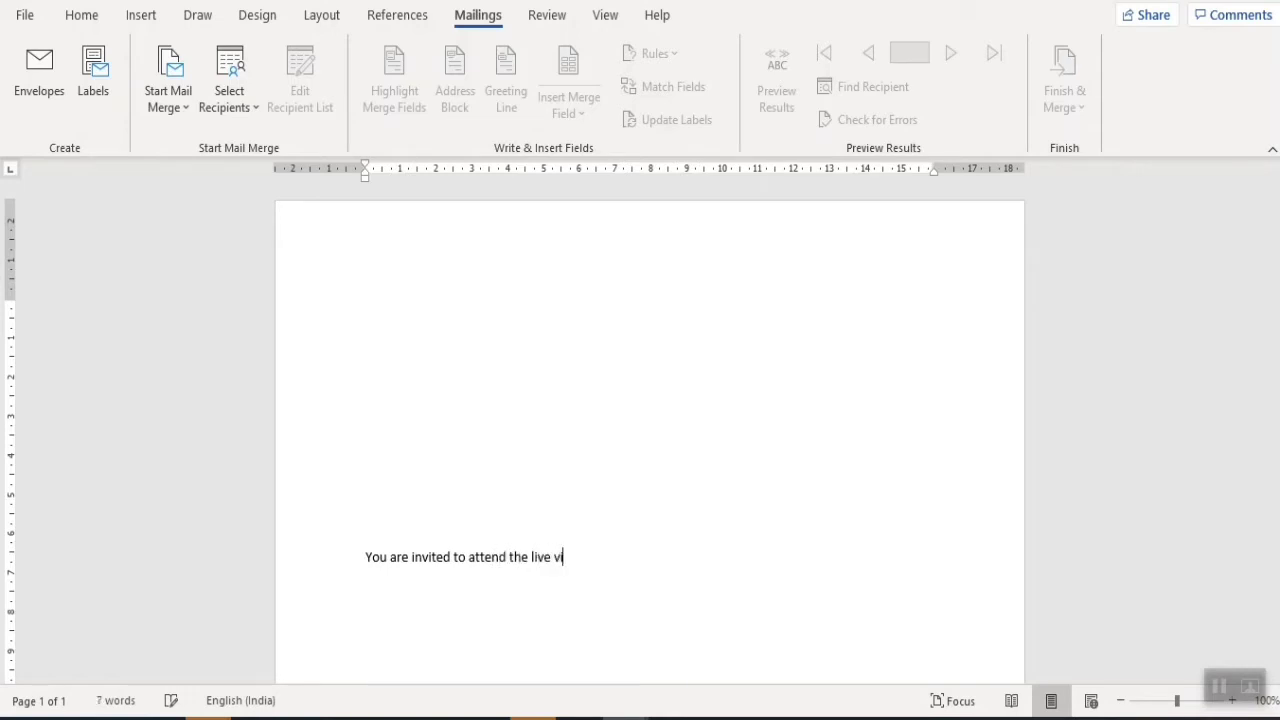
type("deo session of twin")
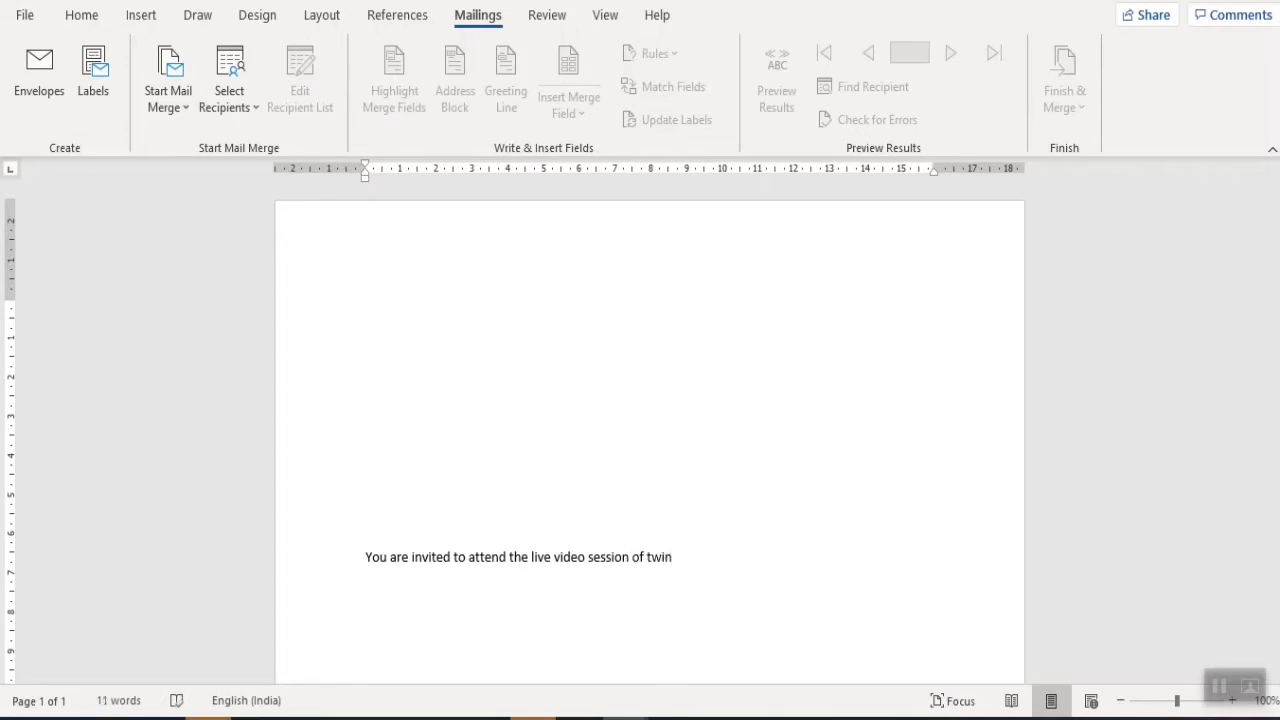
type("SisStudy at dated")
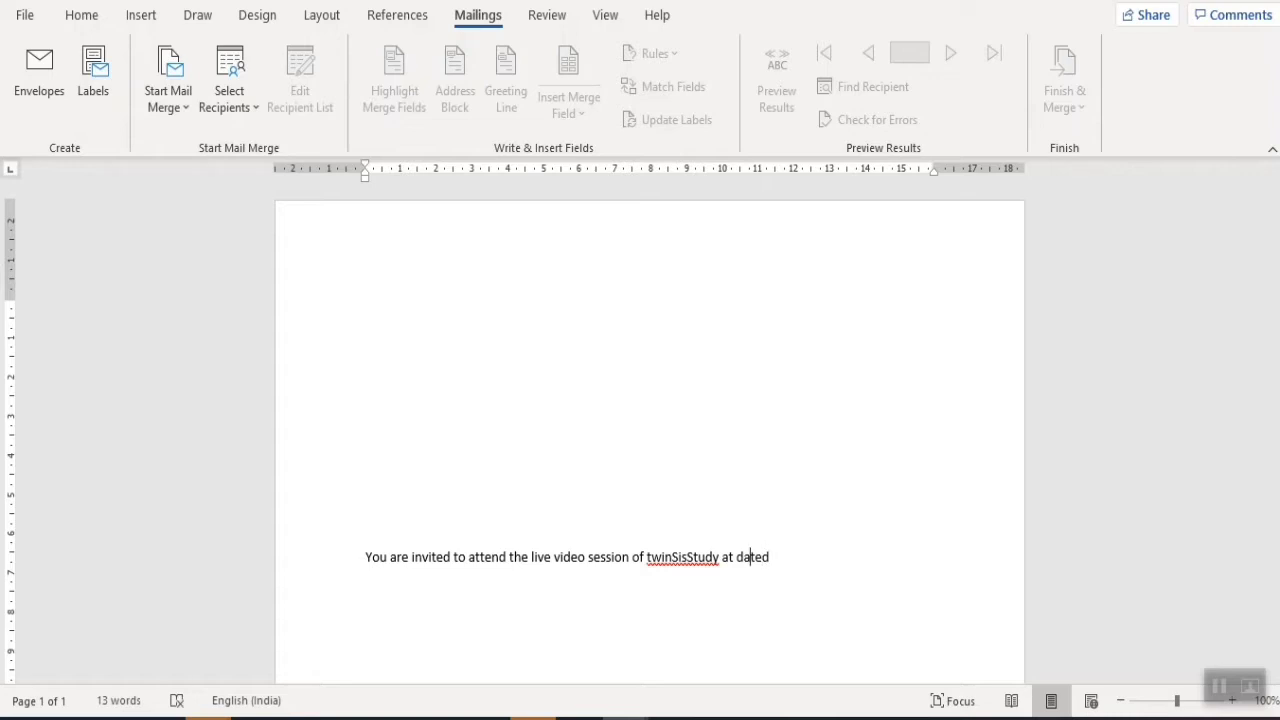
key("BackSpace")
key("BackSpace")
key("BackSpace")
left_click(758, 557)
type("20th Aug 202")
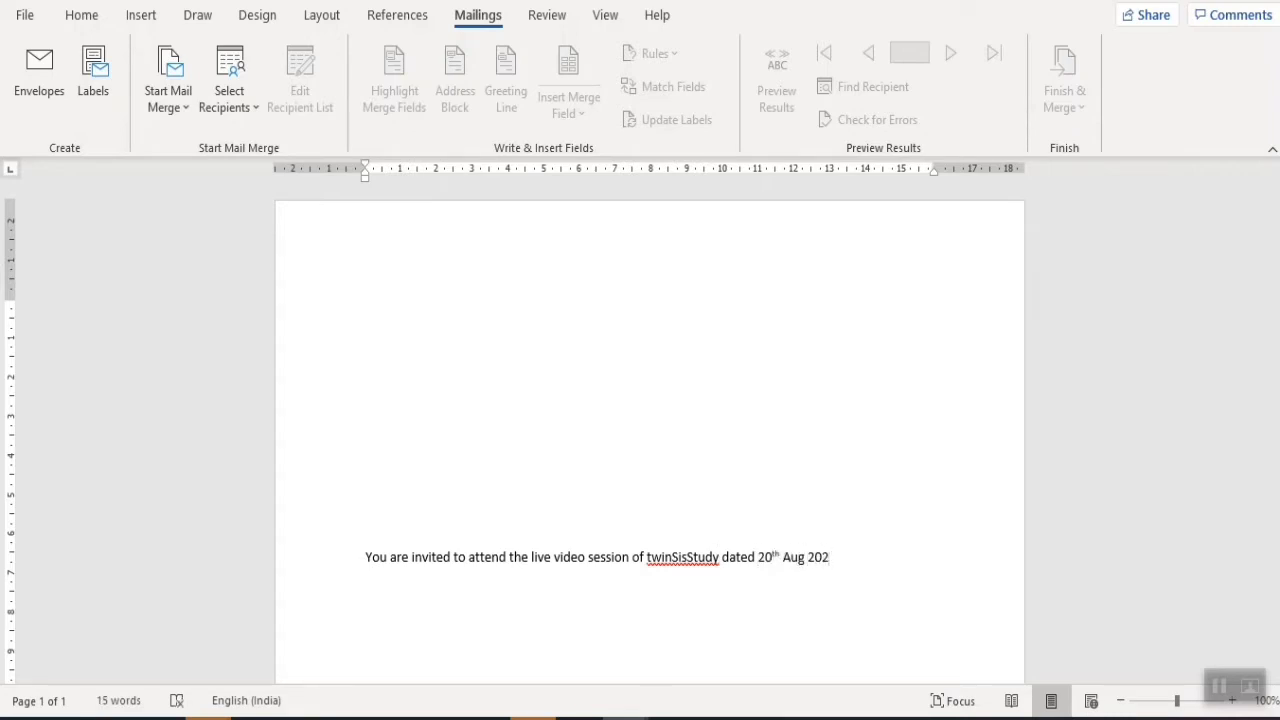
type("5")
- Add a second line: 'So you are invited please be available on 5:PM time evening'
key("Return")
type("So re")
key("BackSpace")
key("BackSpace")
type("you are invited ")
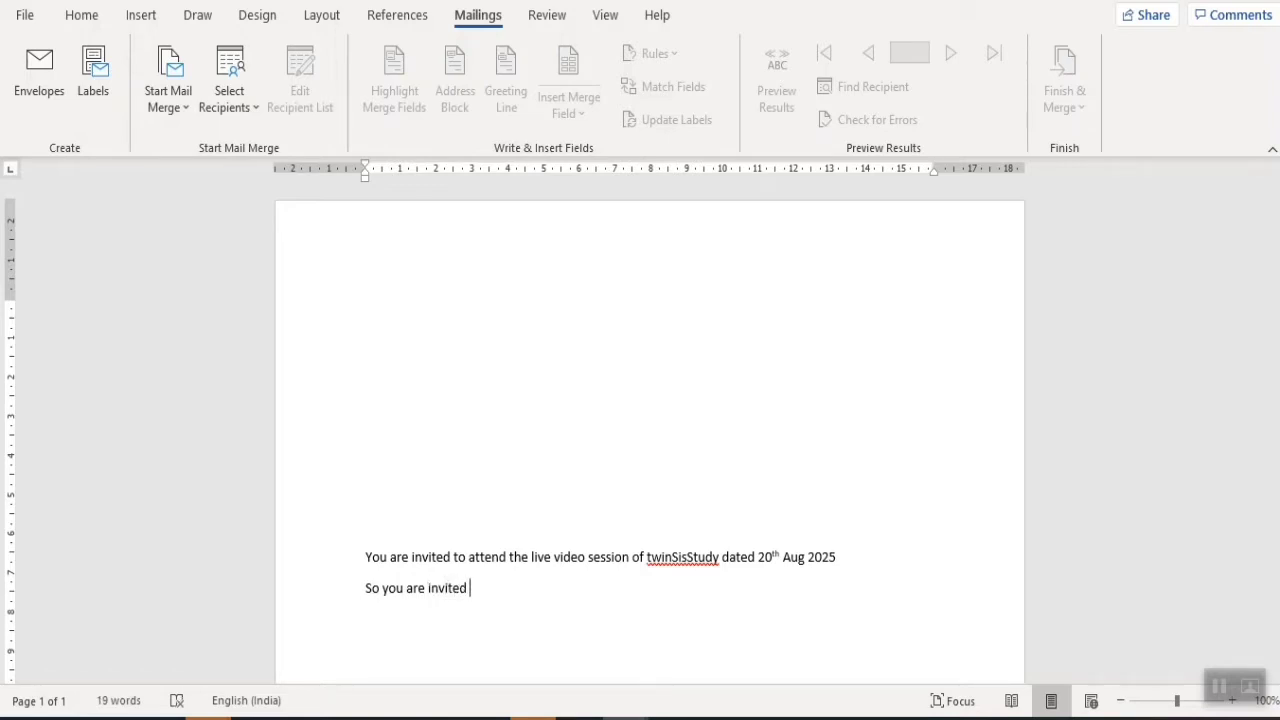
type("please be available on")
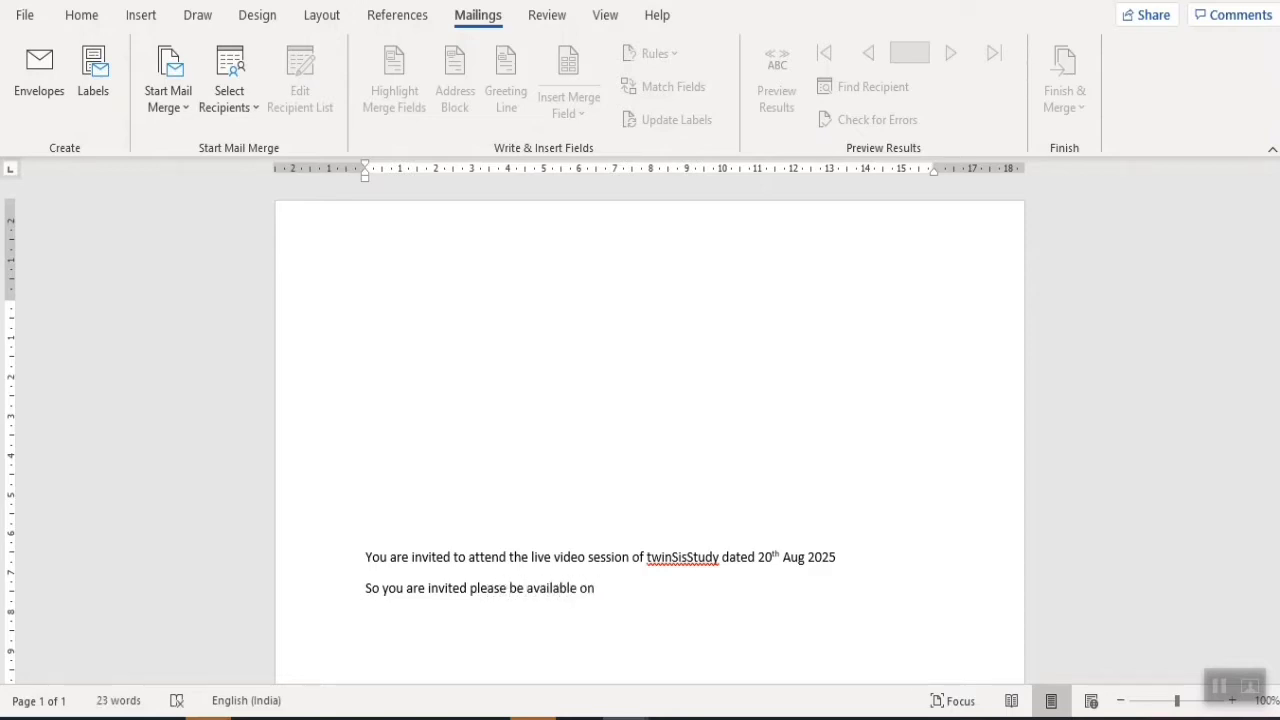
type(" 5:PM time evening")
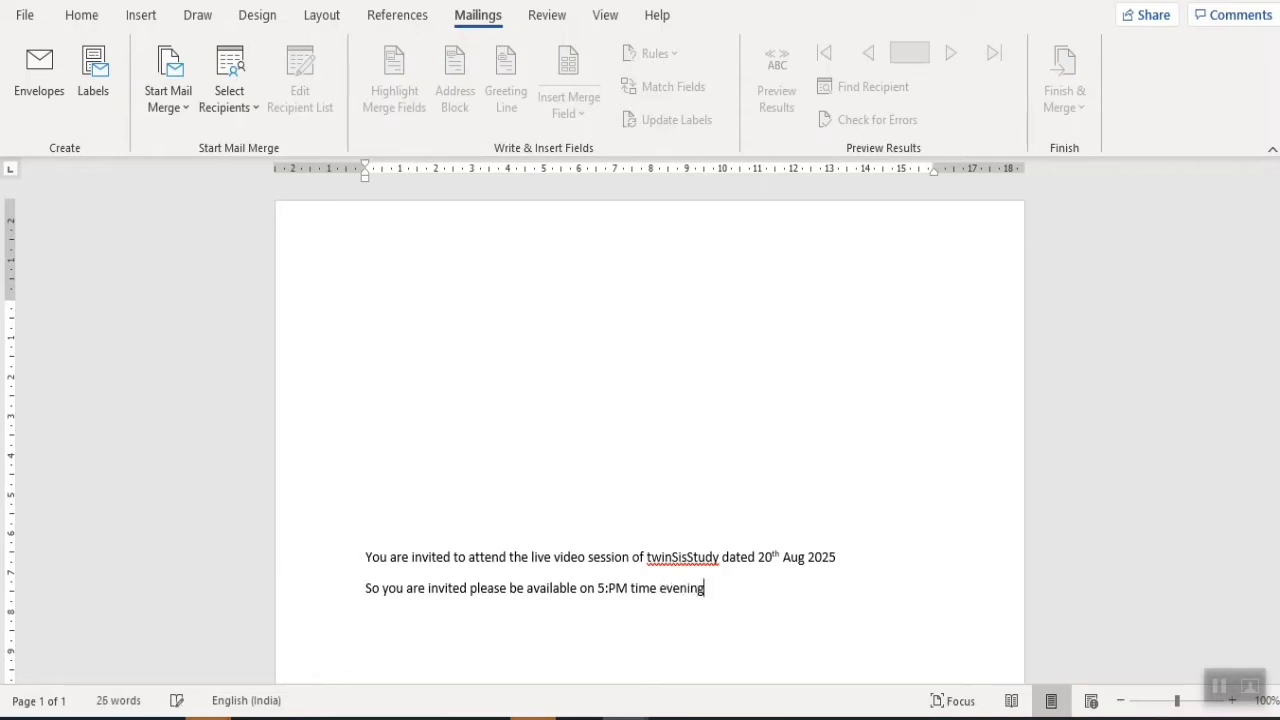
- Close the letter with 'Thank you' and the signature 'TwinSisStudy'
key("Return")
type("Thank you")
key("Return")
type("TwinS")
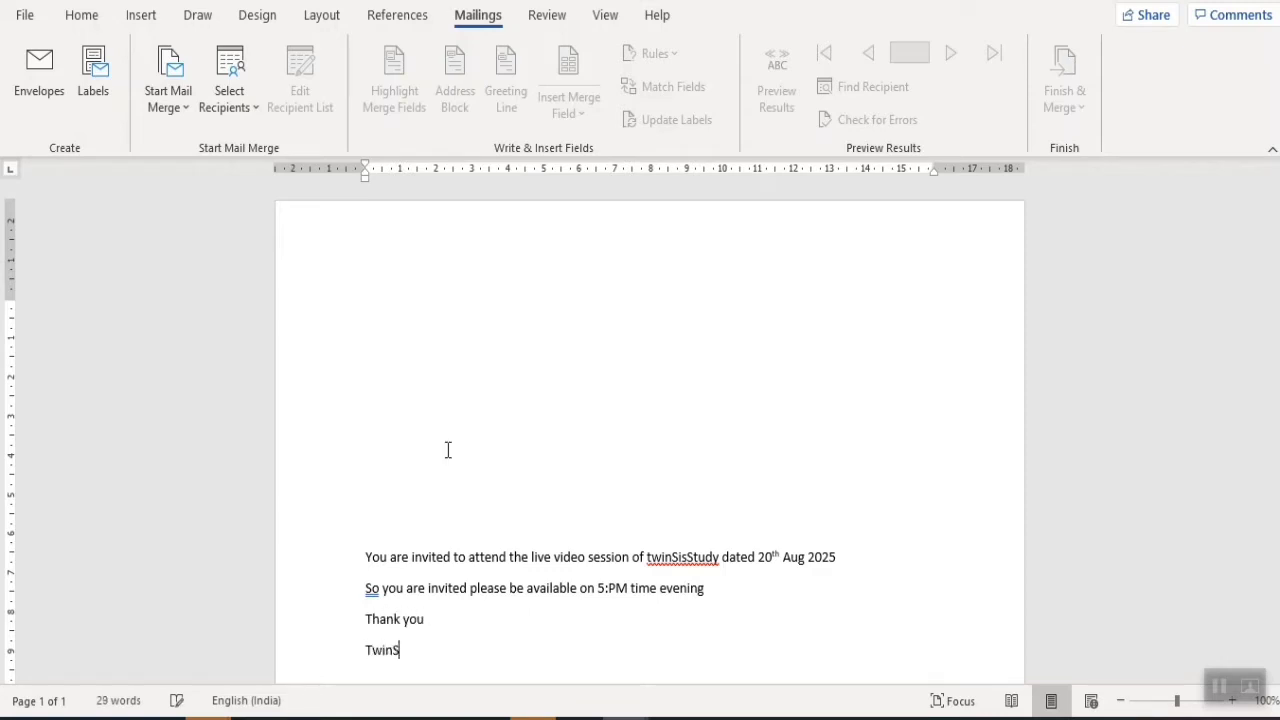
type("si")
key("BackSpace")
key("BackSpace")
key("BackSpace")
type("SisStudy")
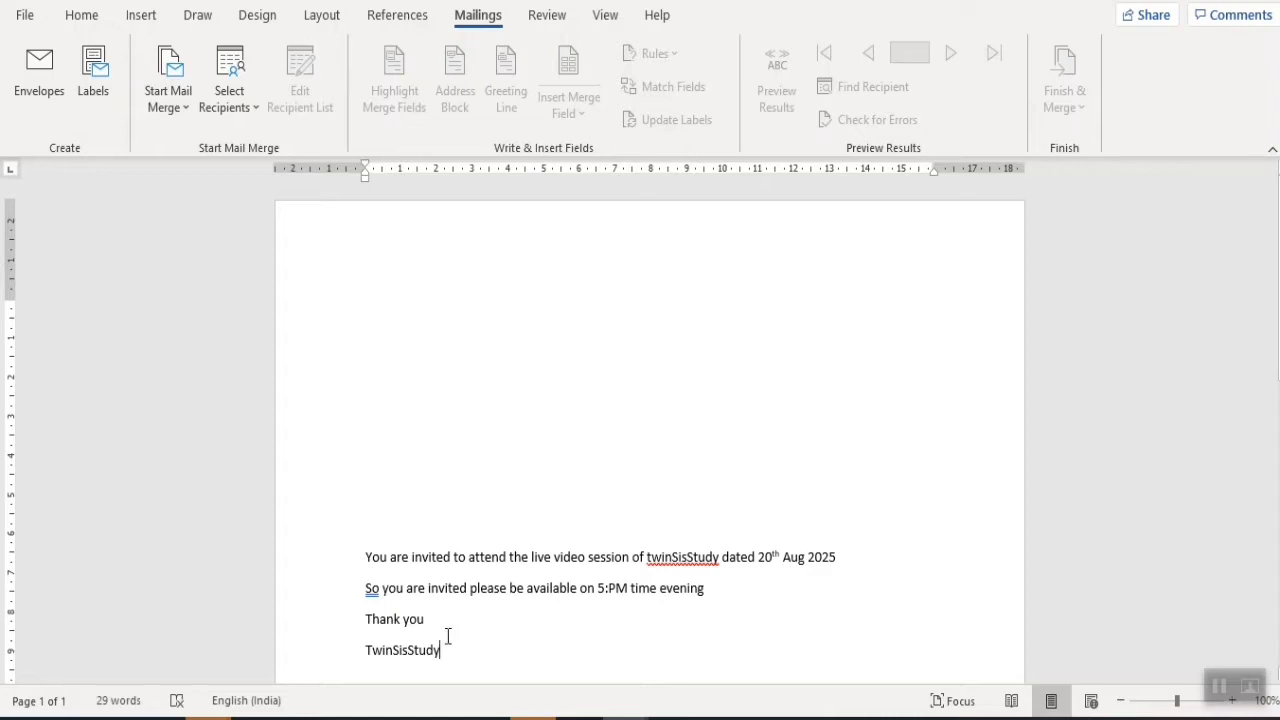
left_click_drag(446, 632, 365, 573)
- Format all four lines of the letter in Aharoni at 14 pt
left_click_drag(463, 651, 337, 574)
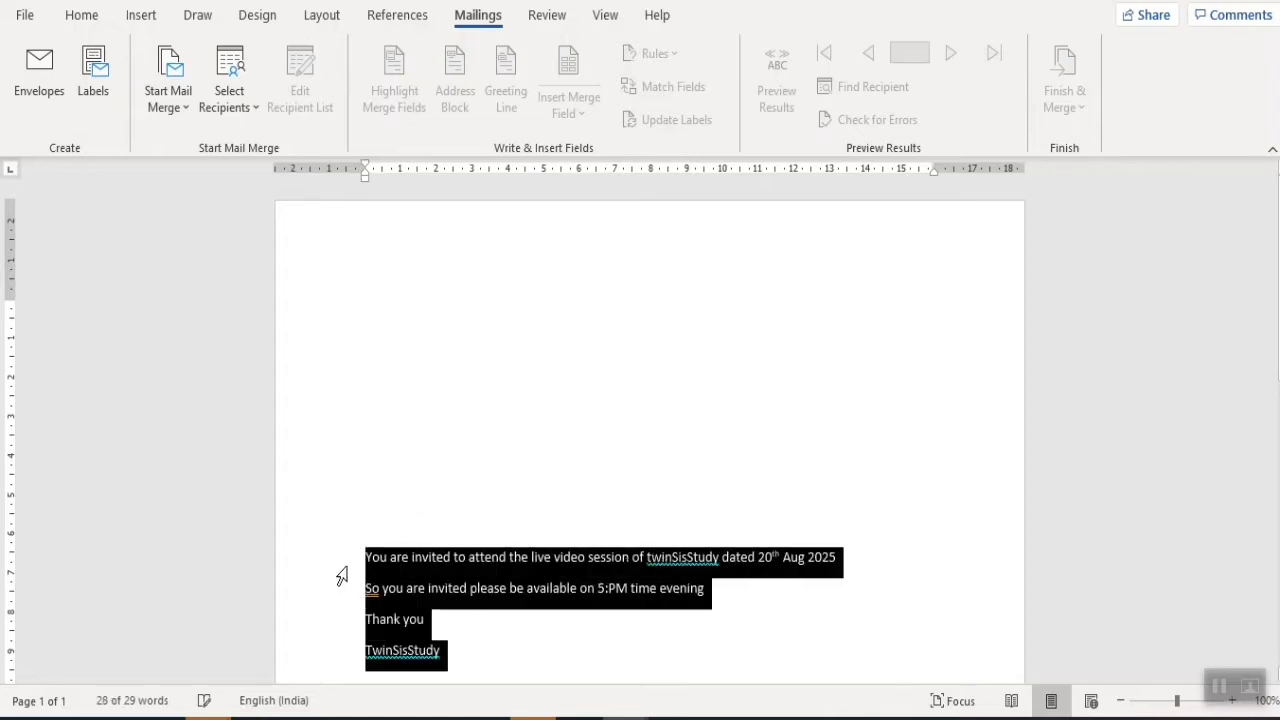
left_click(81, 15)
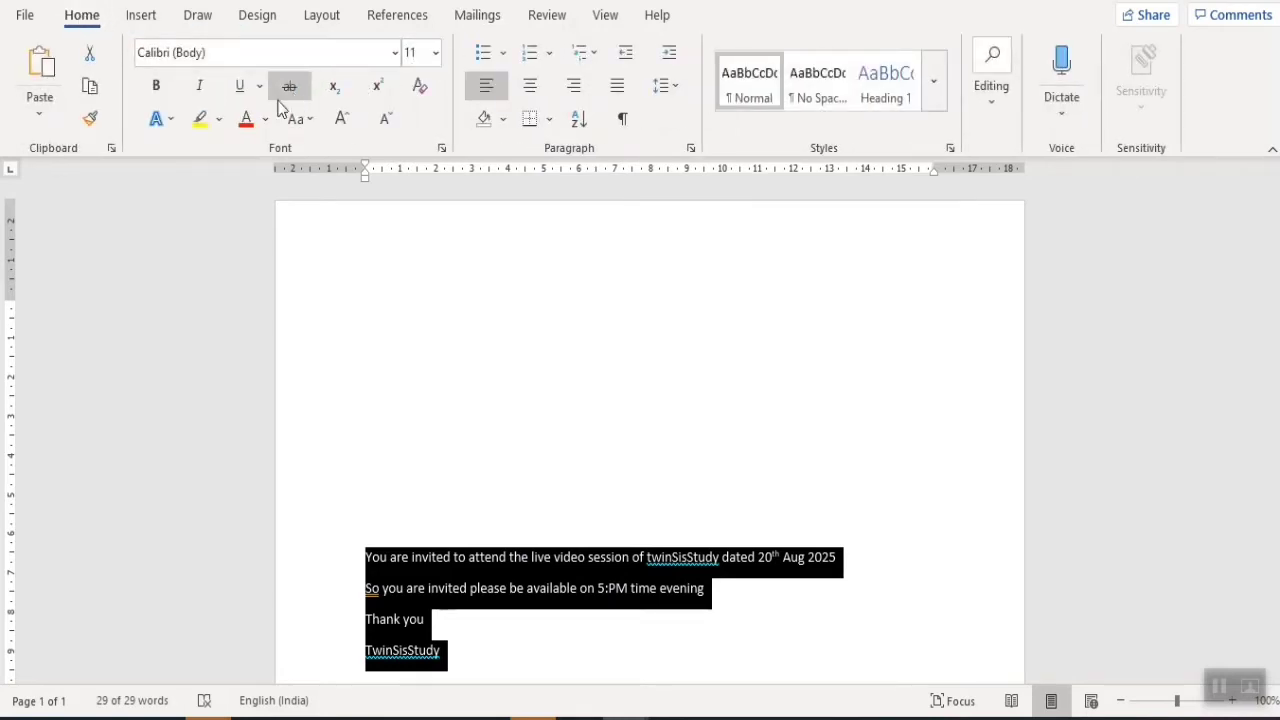
left_click(397, 58)
left_click(397, 58)
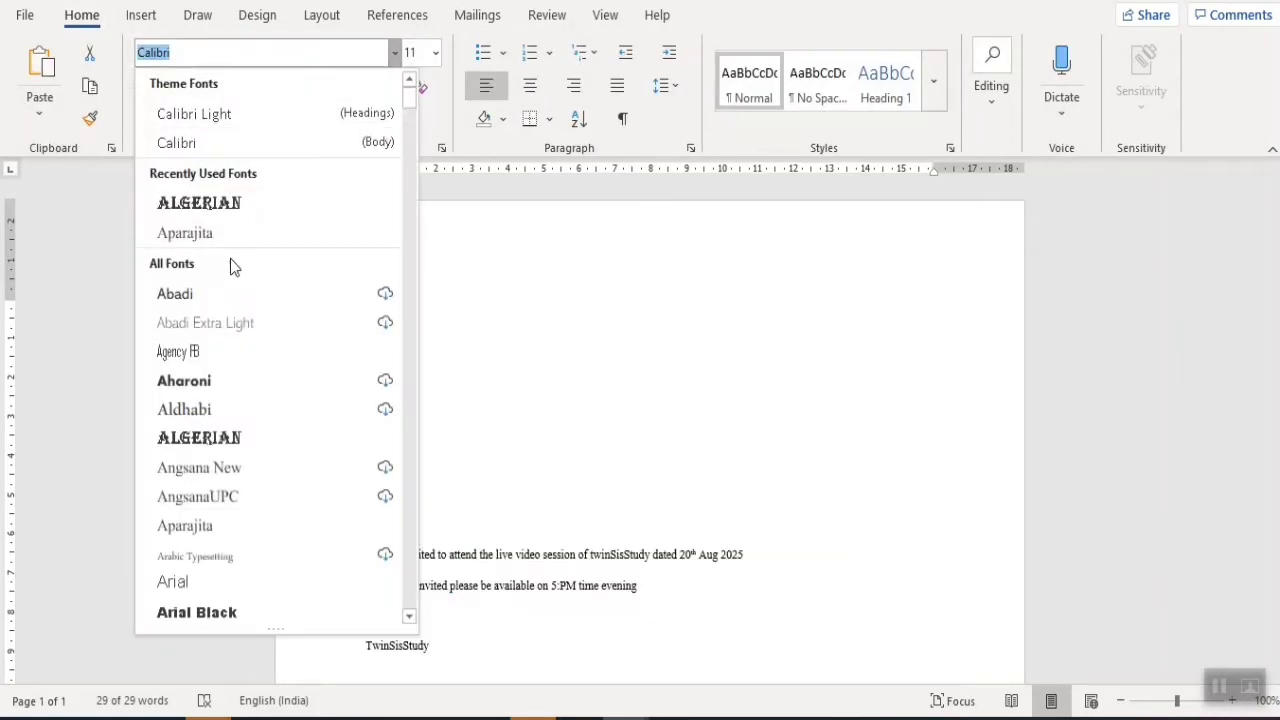
left_click(190, 380)
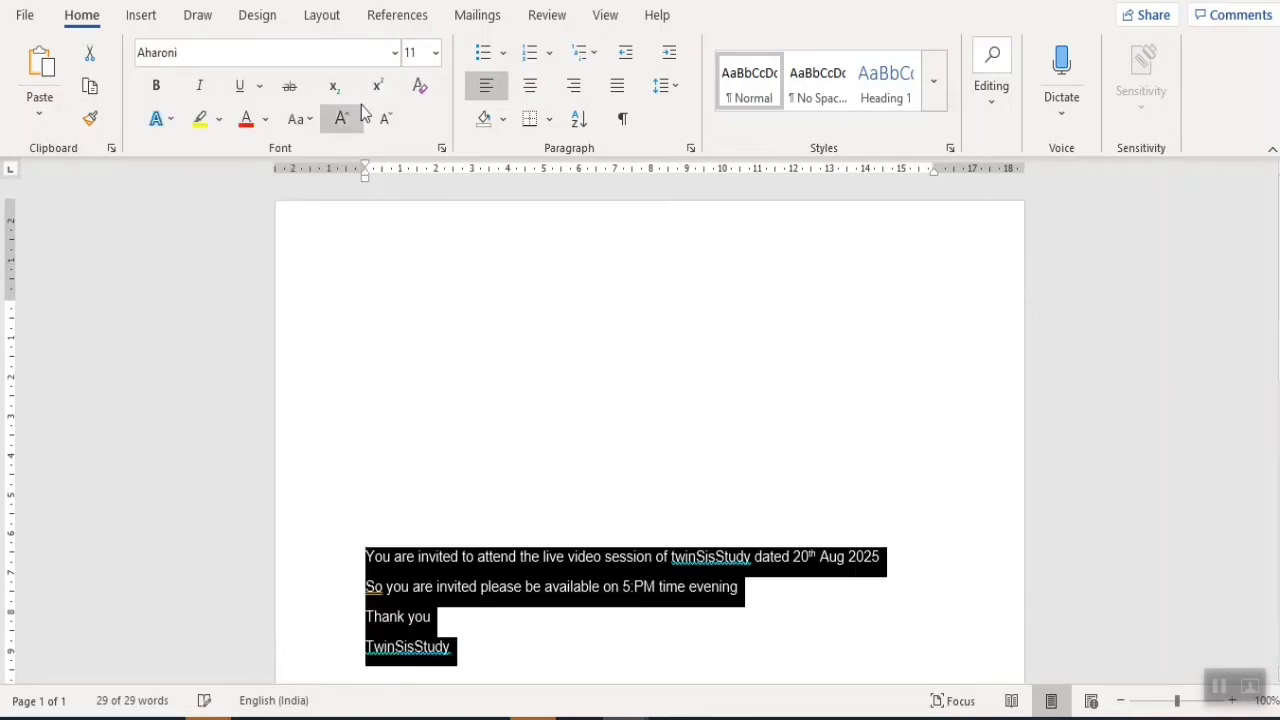
left_click(436, 53)
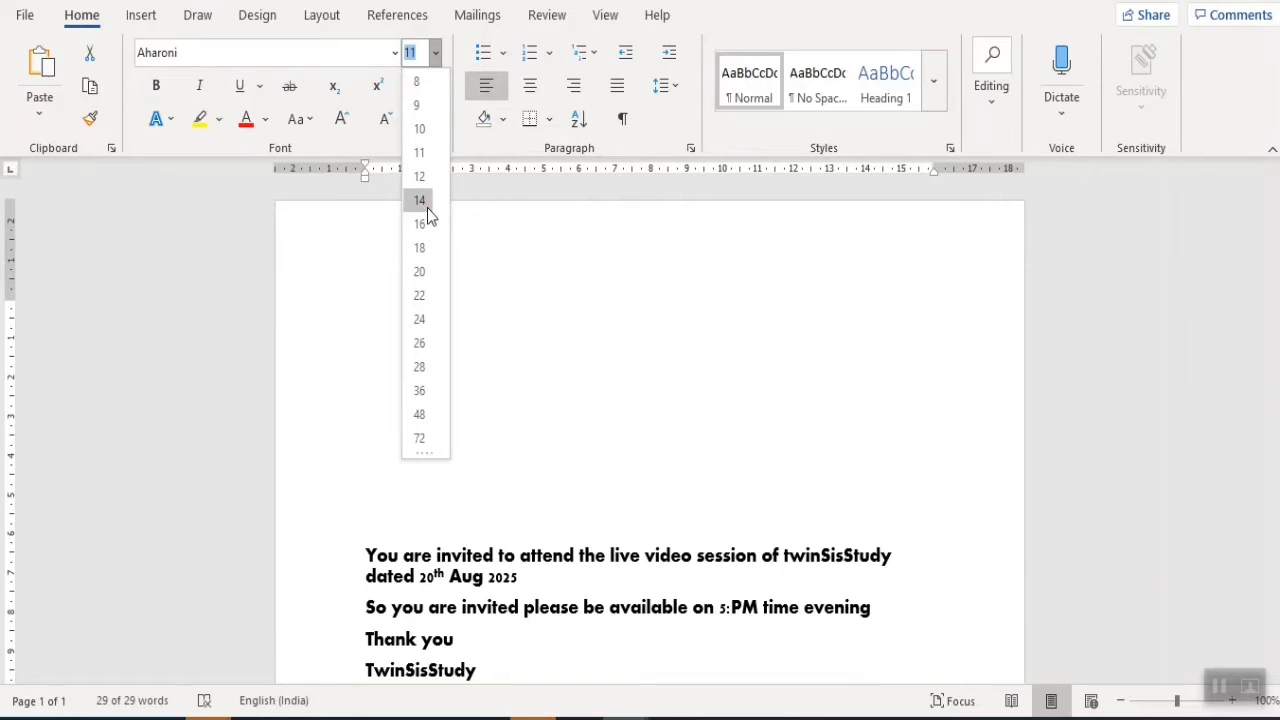
left_click(426, 205)
left_click(466, 426)
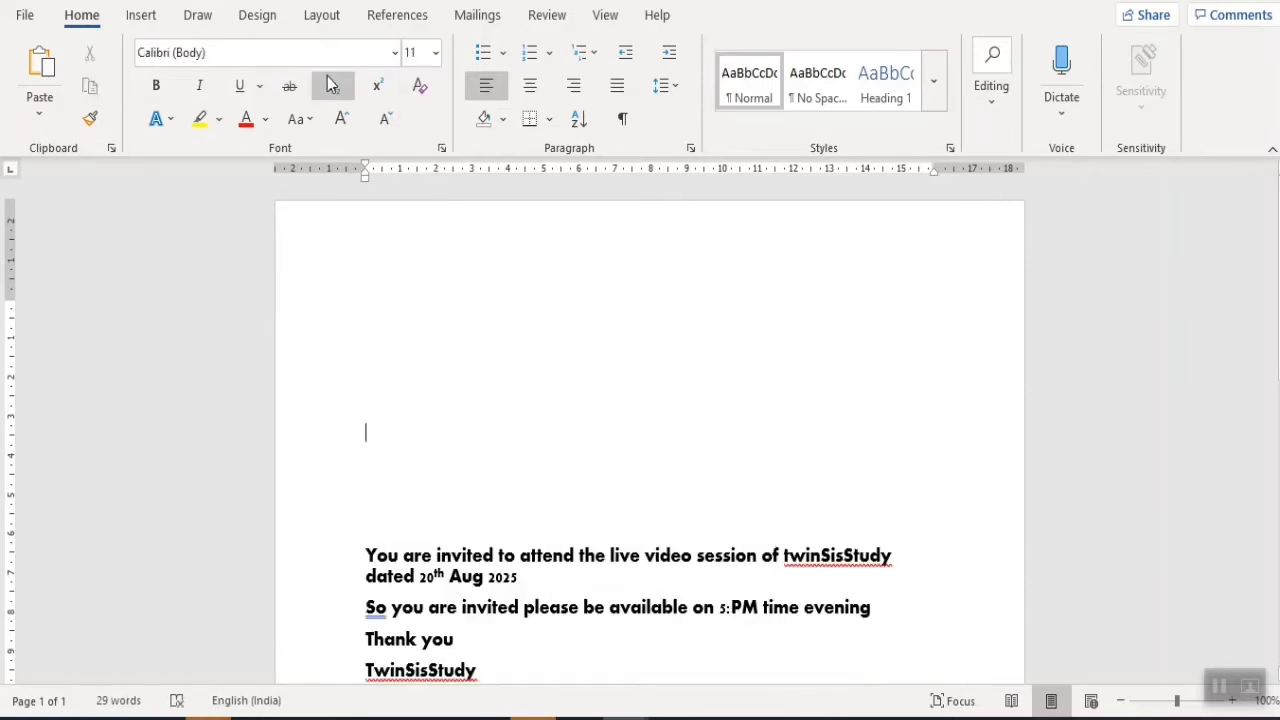
left_click(477, 15)
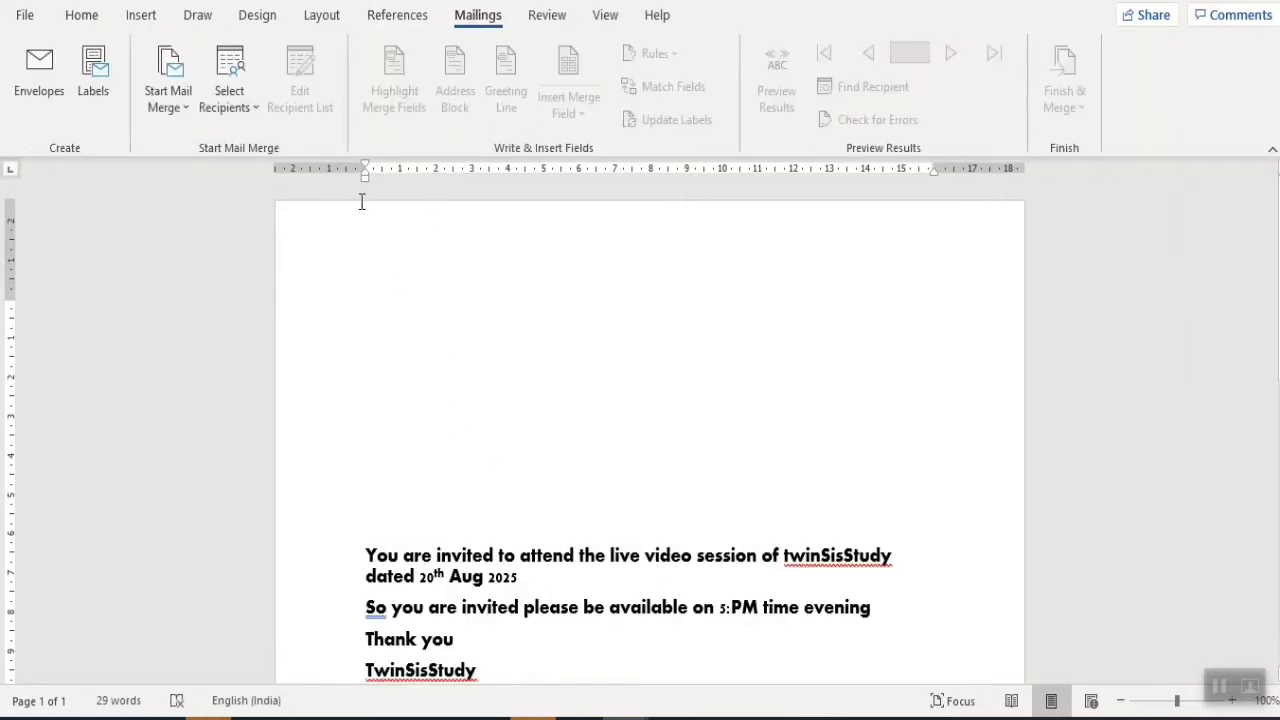
- Start a new recipient list with title Mr, the recipient's name, Tesla Corporation Ltd and address
left_click(247, 112)
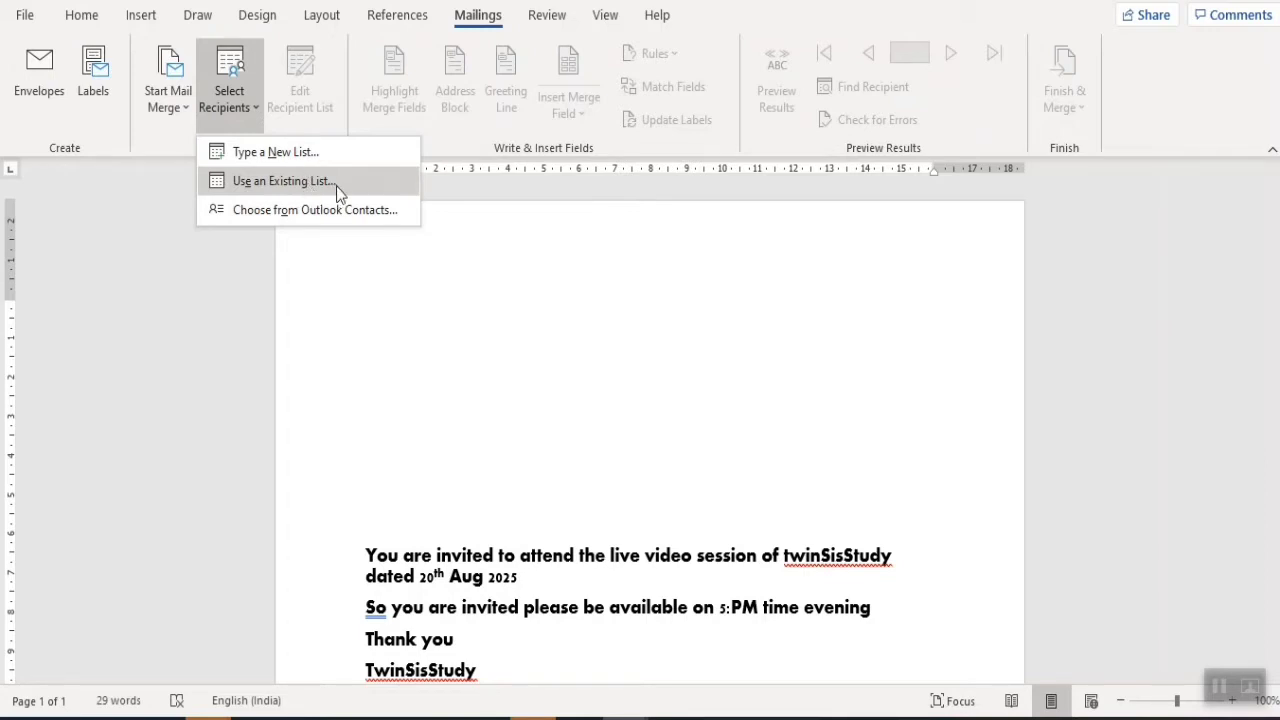
left_click(282, 151)
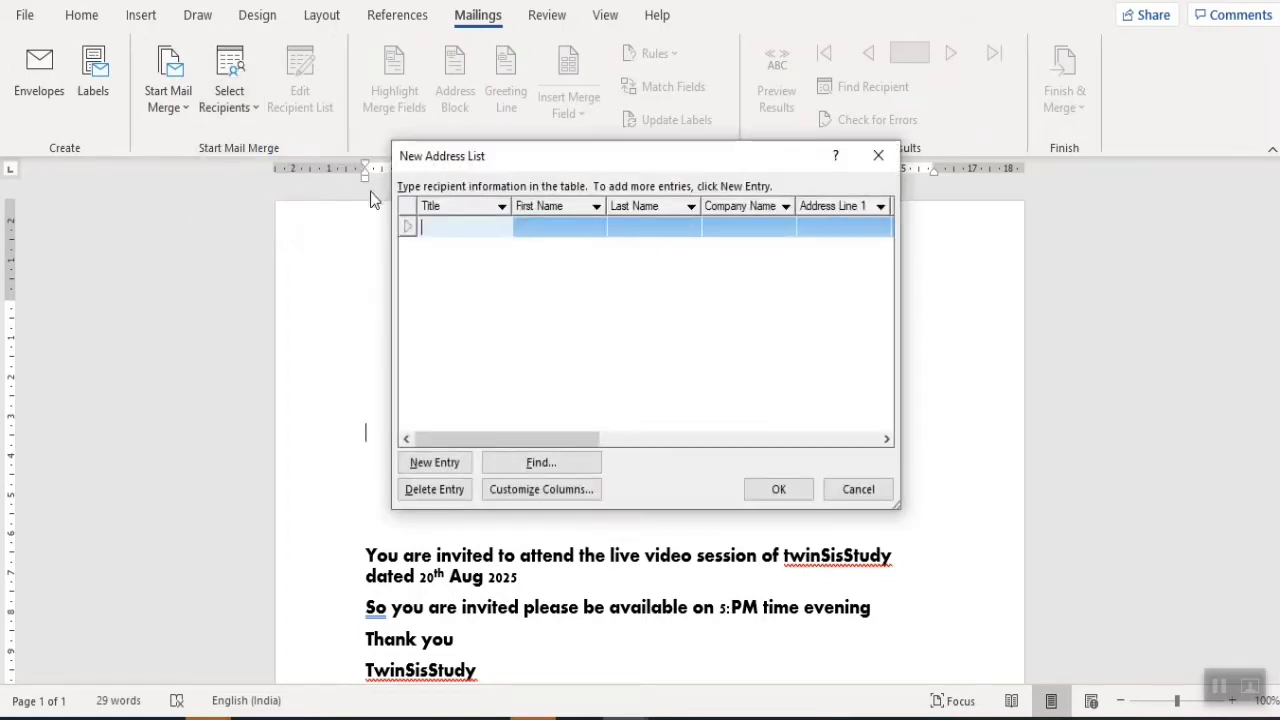
type("Mr")
key("Tab")
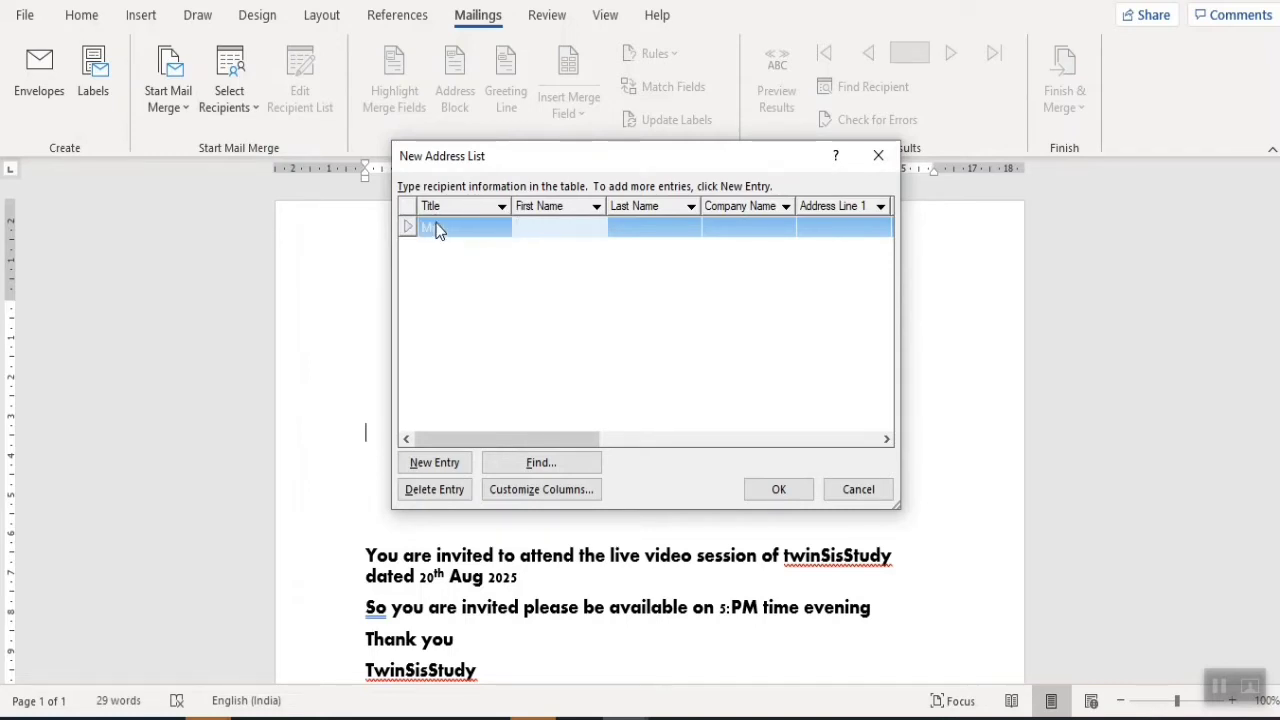
type("Elon")
key("Tab")
type("Musk")
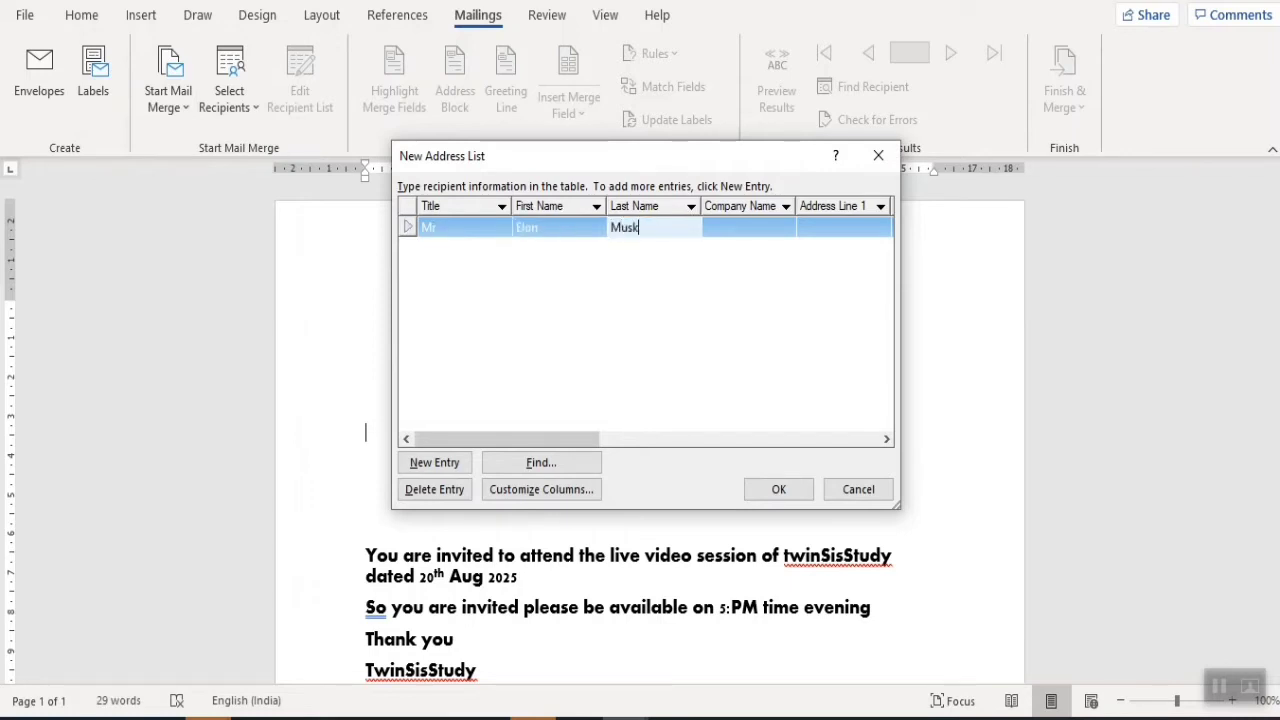
key("Tab")
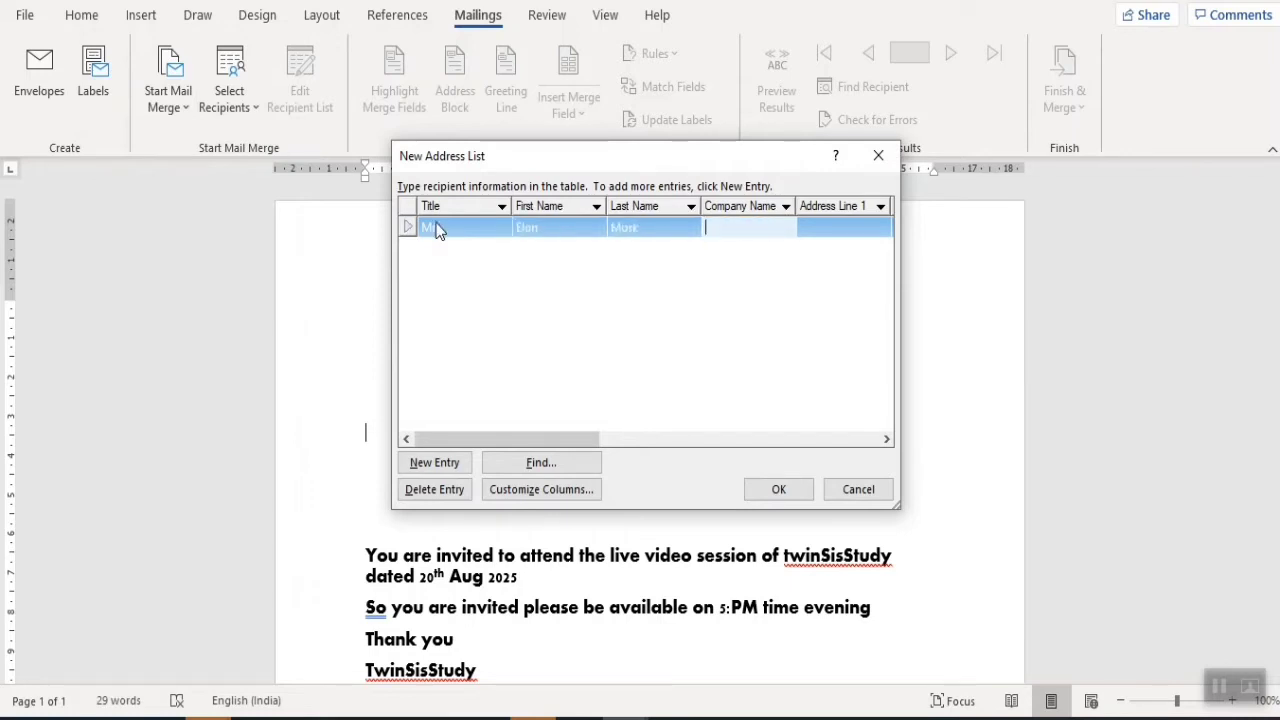
type("Tesla Corporation L")
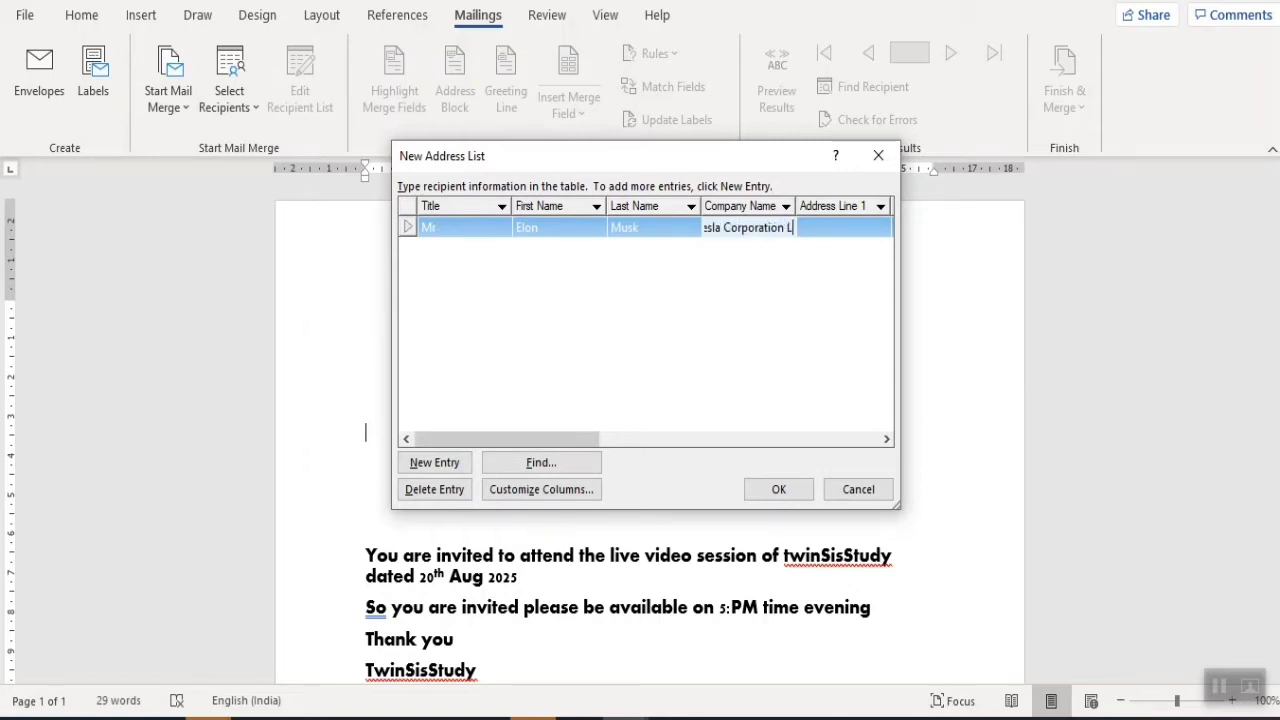
type("td")
key("Tab")
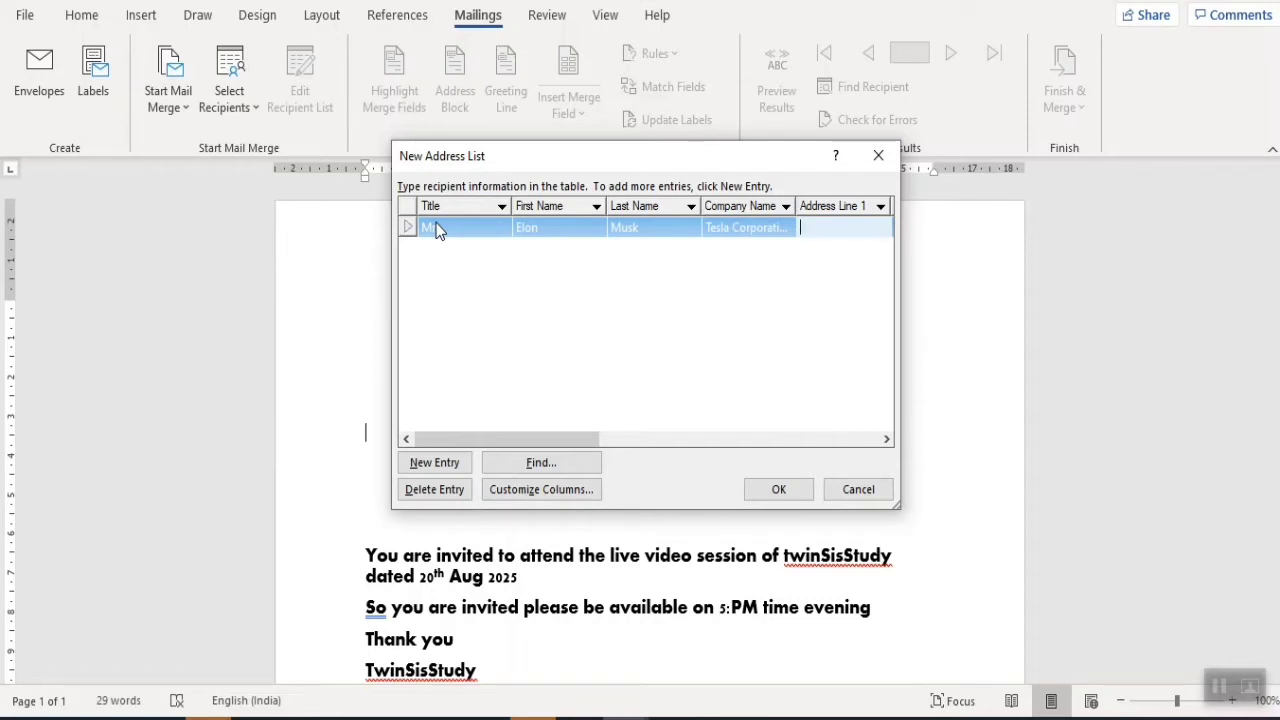
type("Chicago USA")
- Set the first recipient's country to United State and enter their e-mail address
left_click_drag(552, 438, 831, 466)
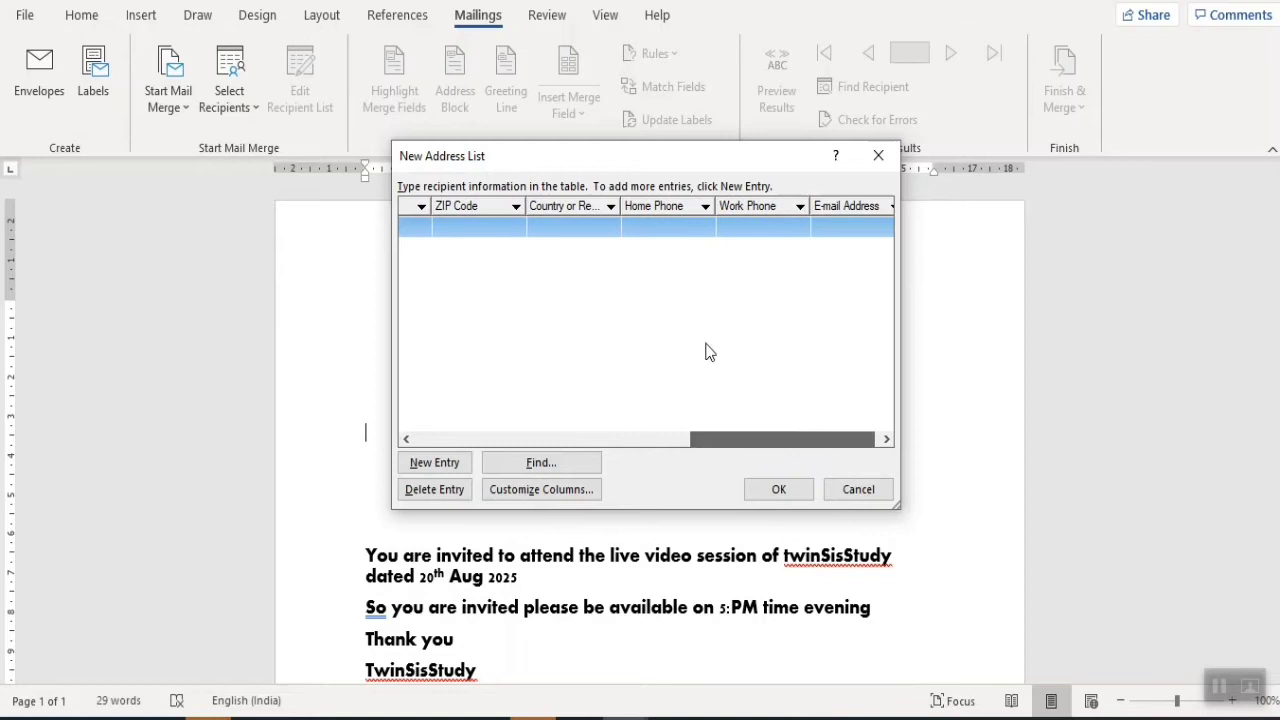
left_click(566, 231)
type("Un")
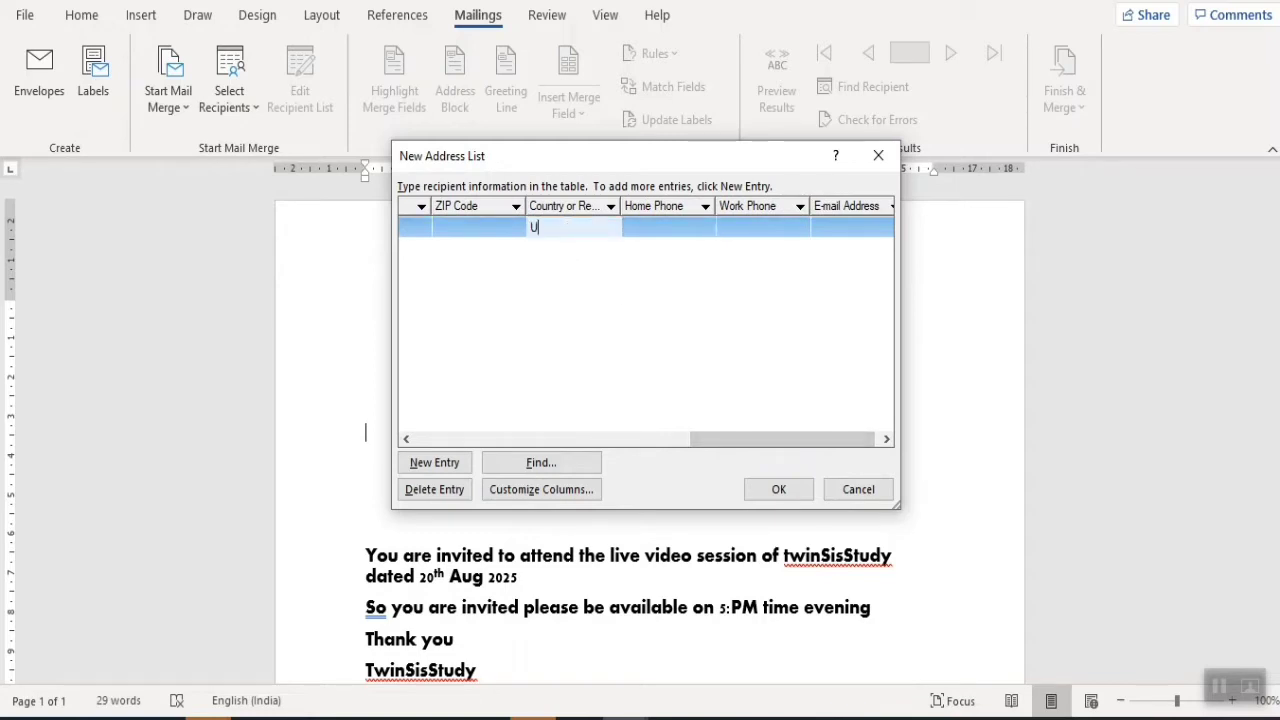
key("BackSpace")
type("nited State")
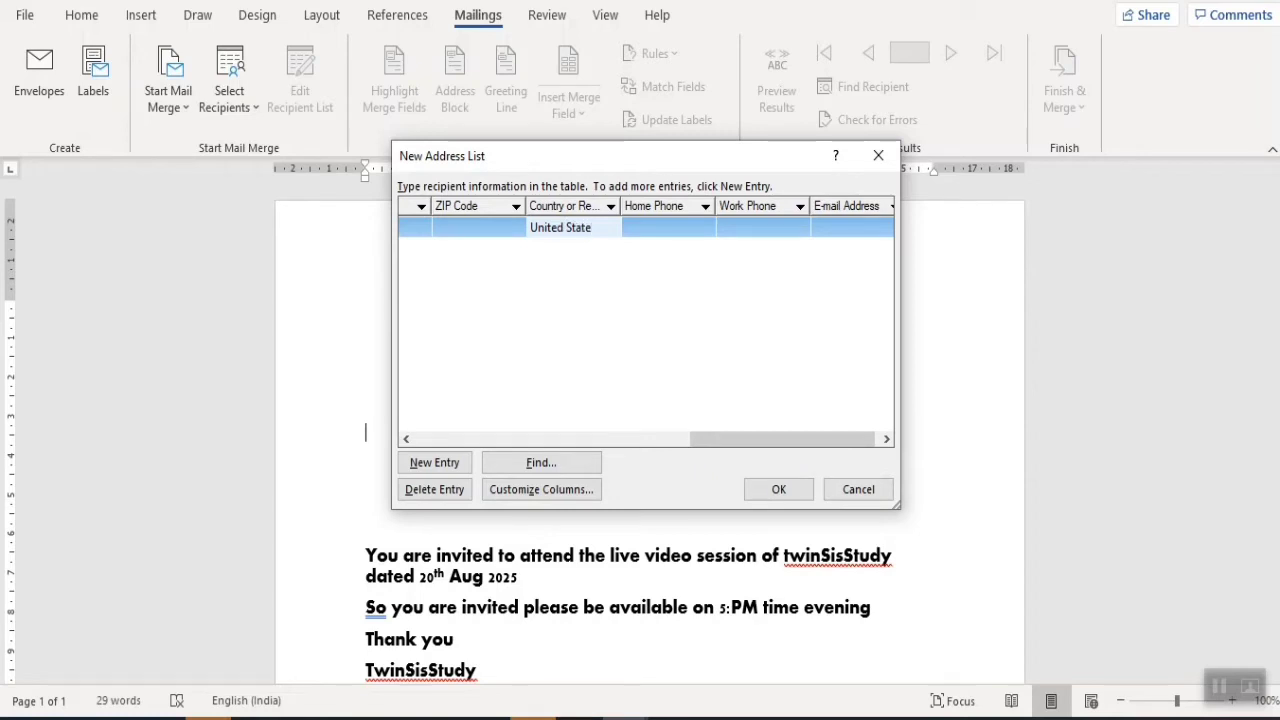
left_click(847, 236)
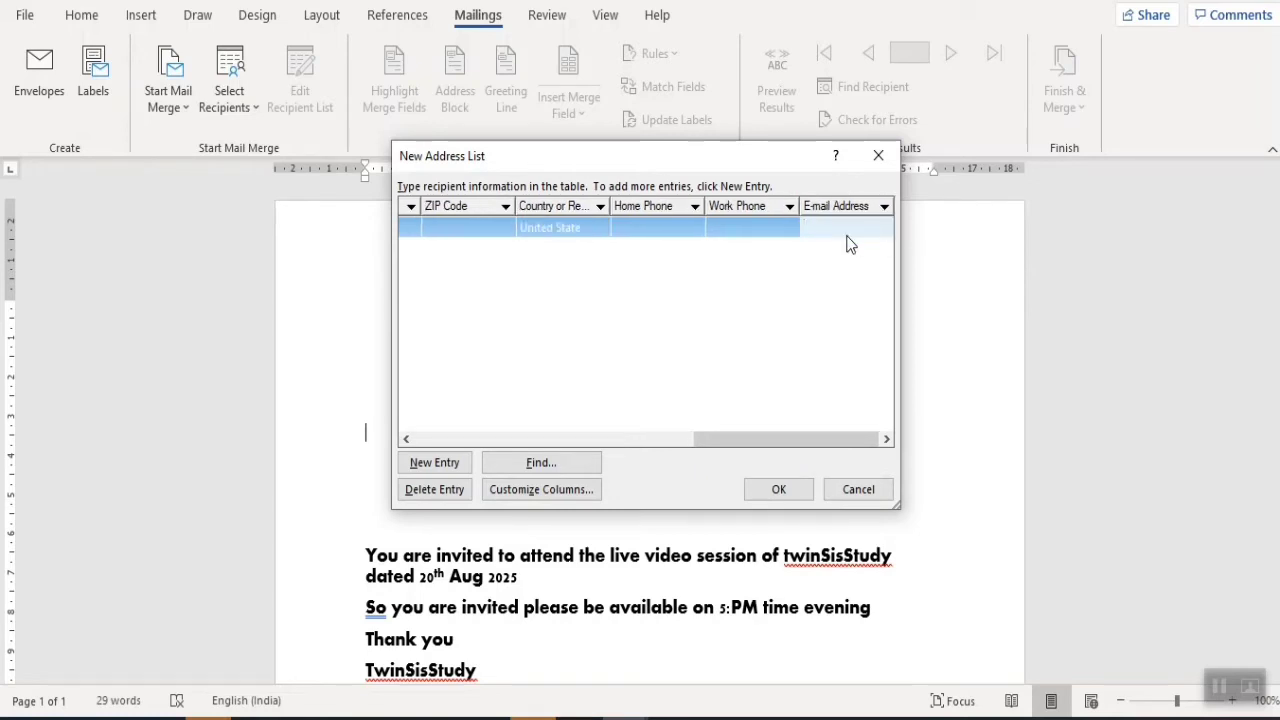
type("test")
key("BackSpace")
key("BackSpace")
key("BackSpace")
left_click(848, 245)
- Add a new entry with title Mr, the recipient's name, company Facebook Inc and address
left_click(455, 463)
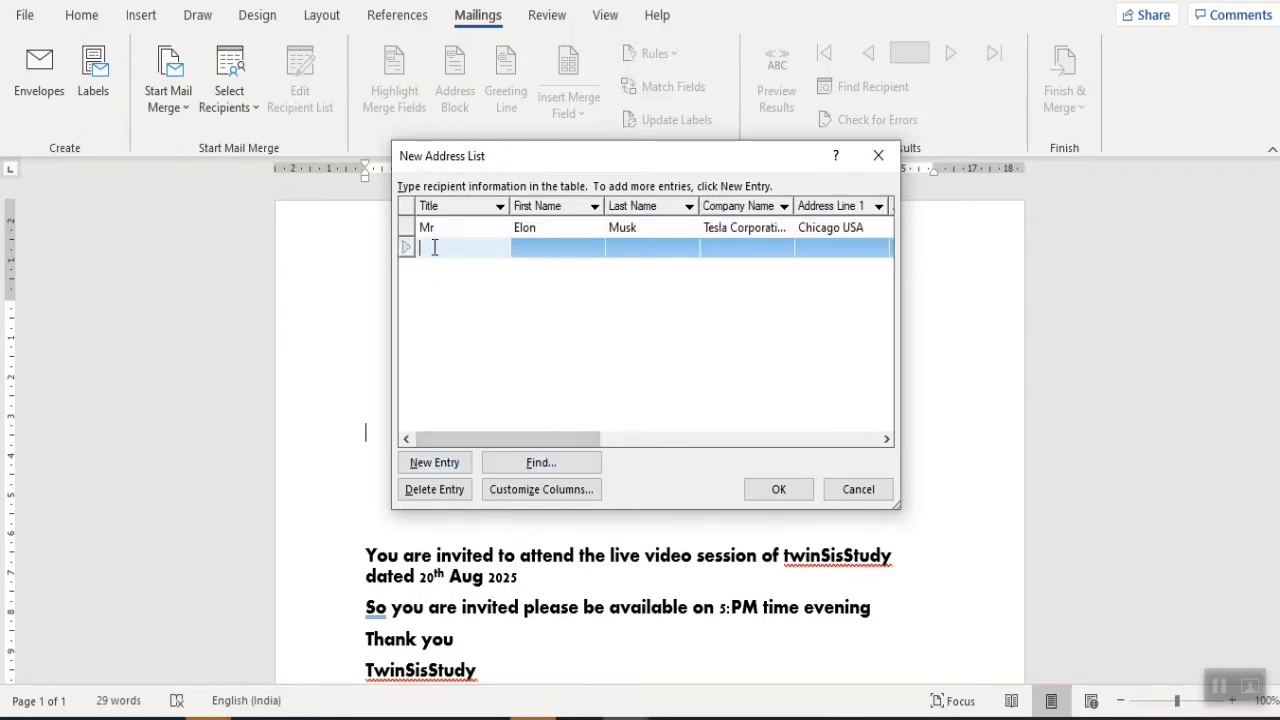
type("Mr")
key("Tab")
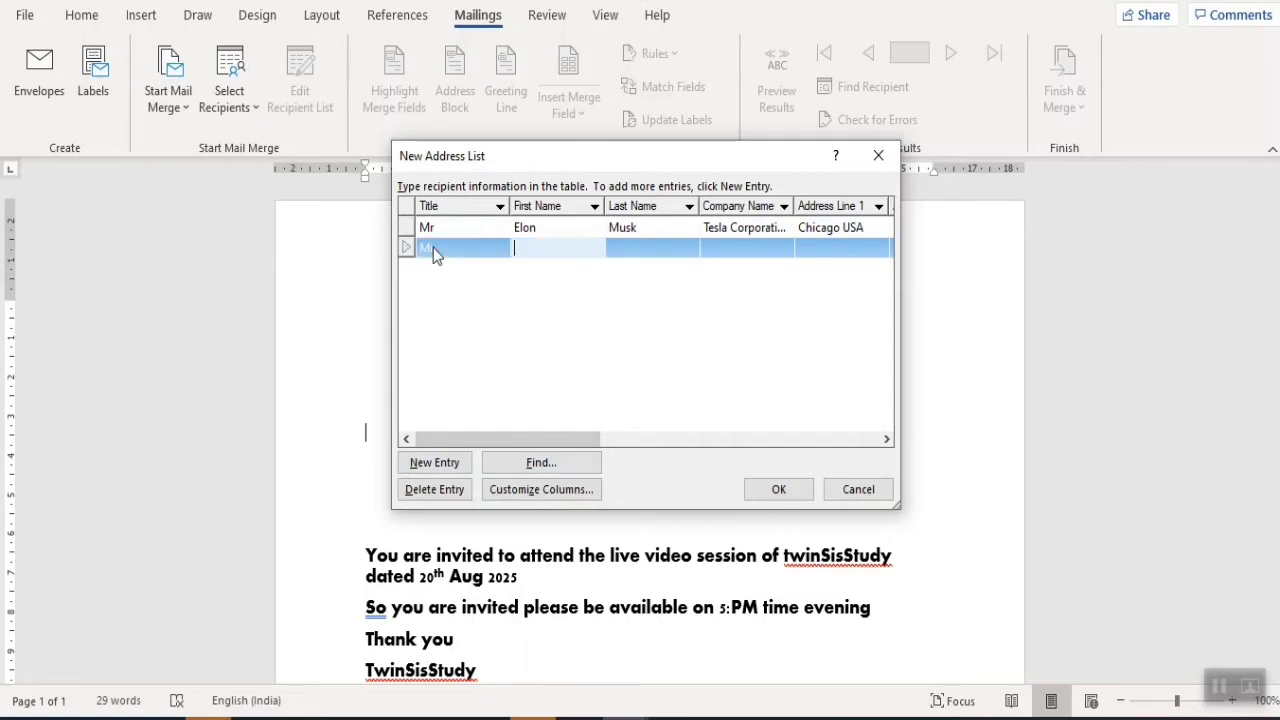
type("Mark")
key("Tab")
type("Z")
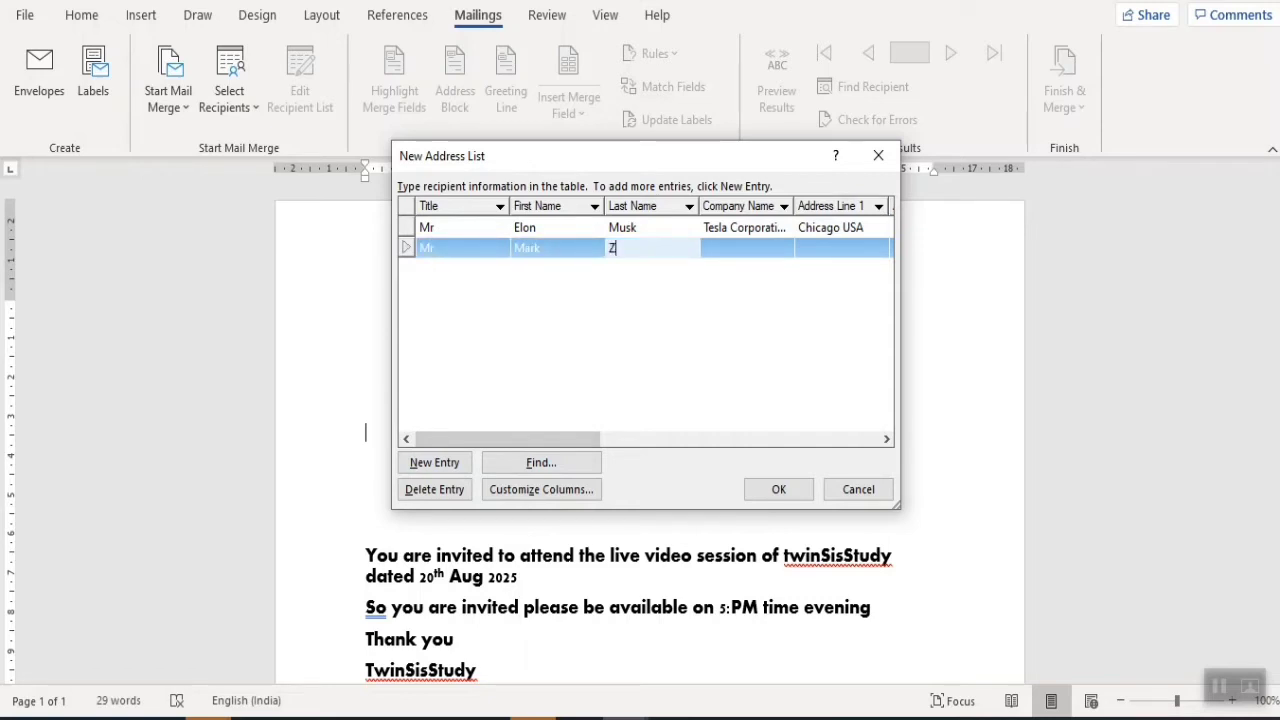
type("ukerburg")
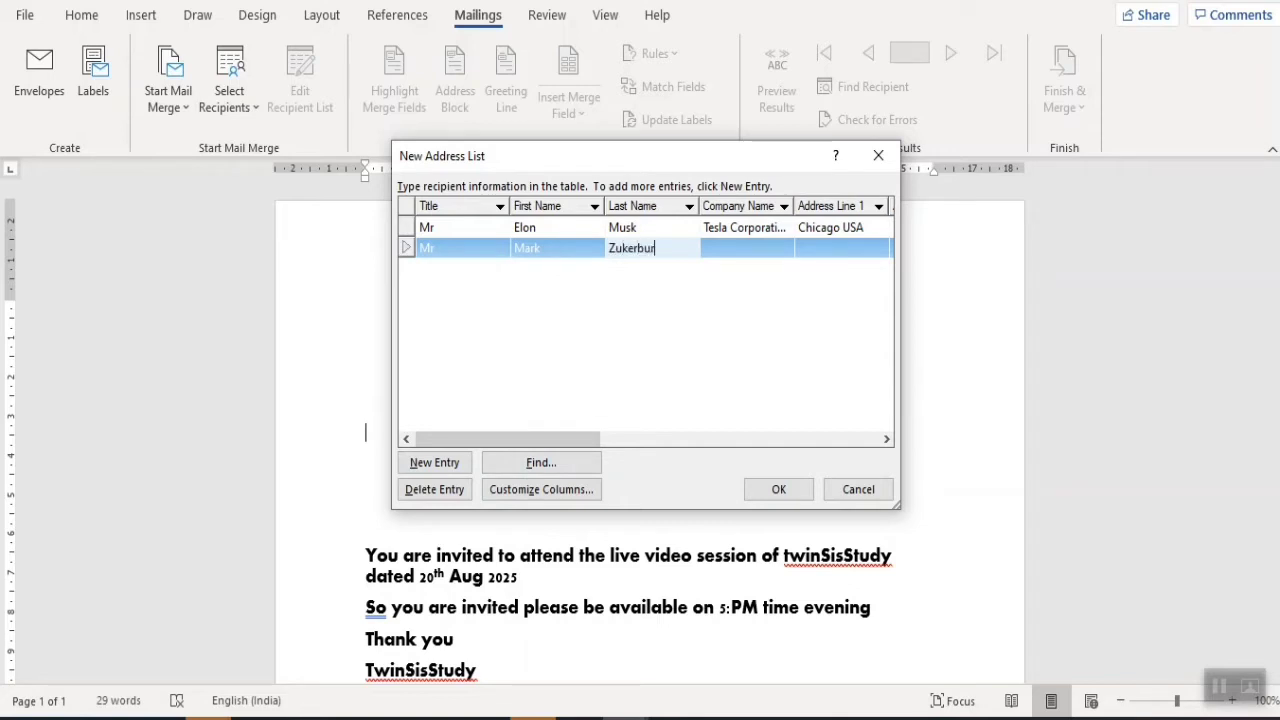
key("Tab")
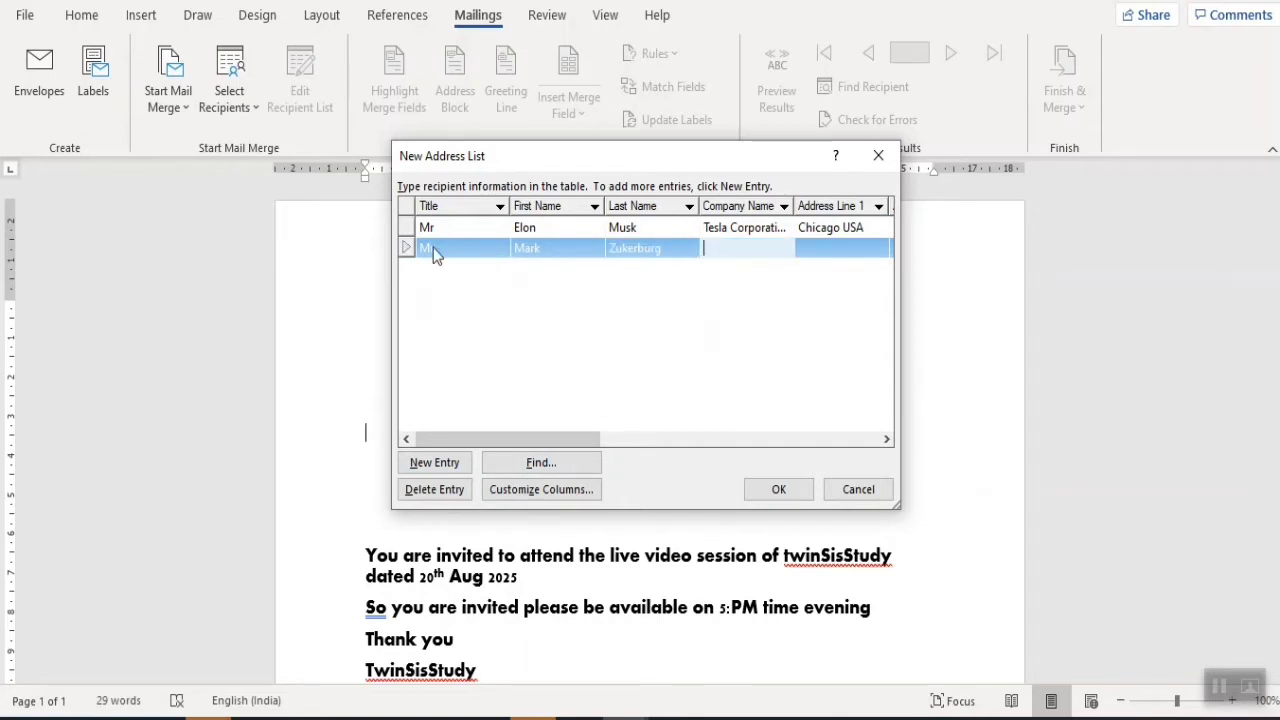
type("Facebook Inc")
key("Tab")
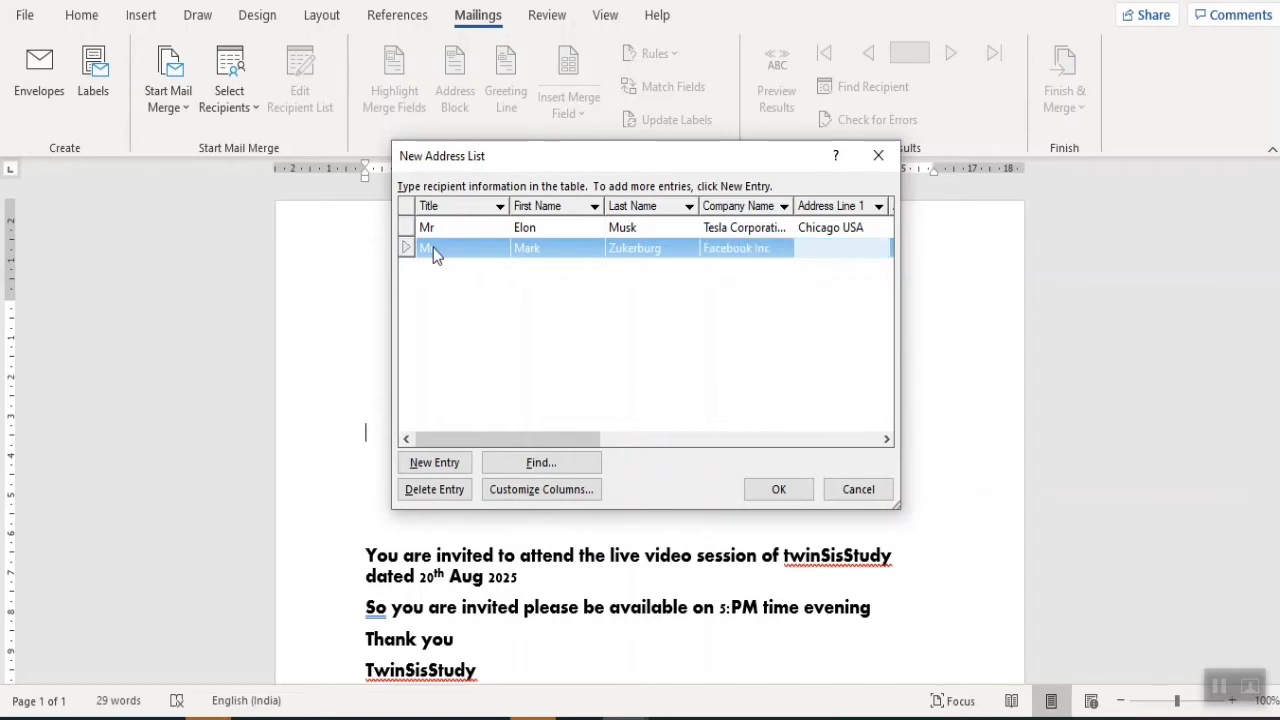
type("NewYork USA")
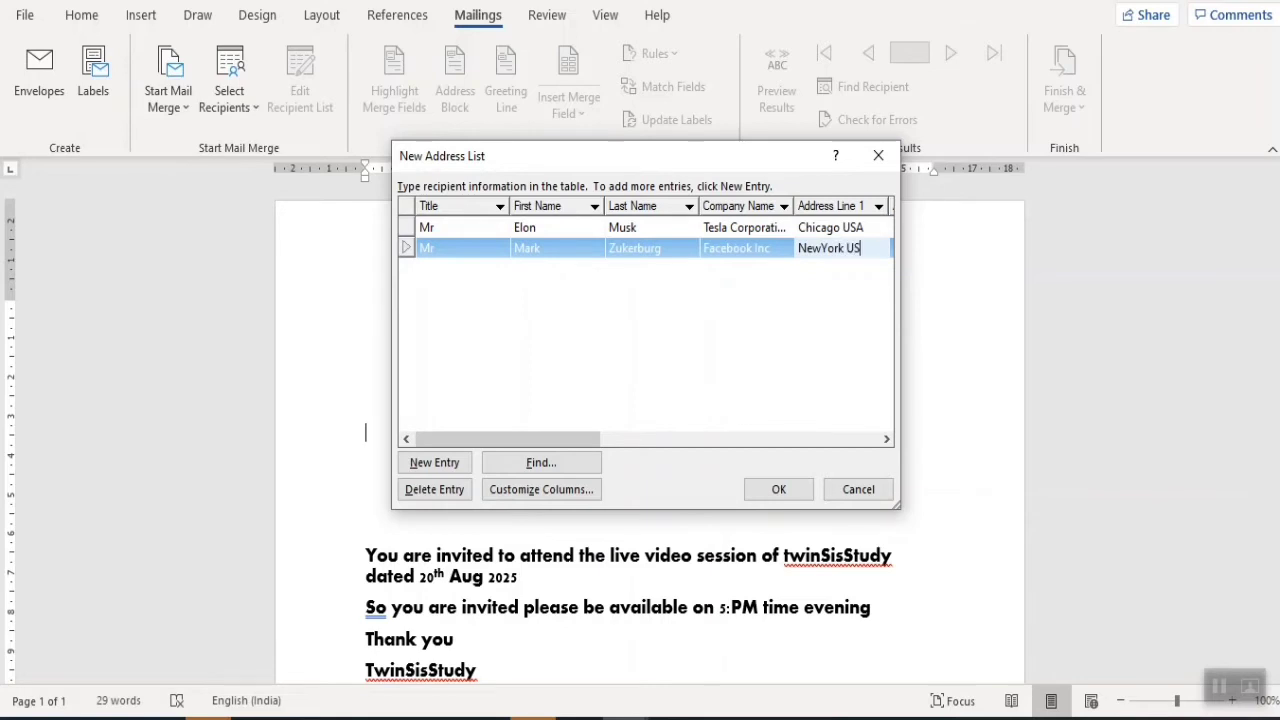
- Set the second recipient's country to United State and enter their e-mail address
key("Tab")
key("Tab")
key("Tab")
key("Tab")
key("Tab")
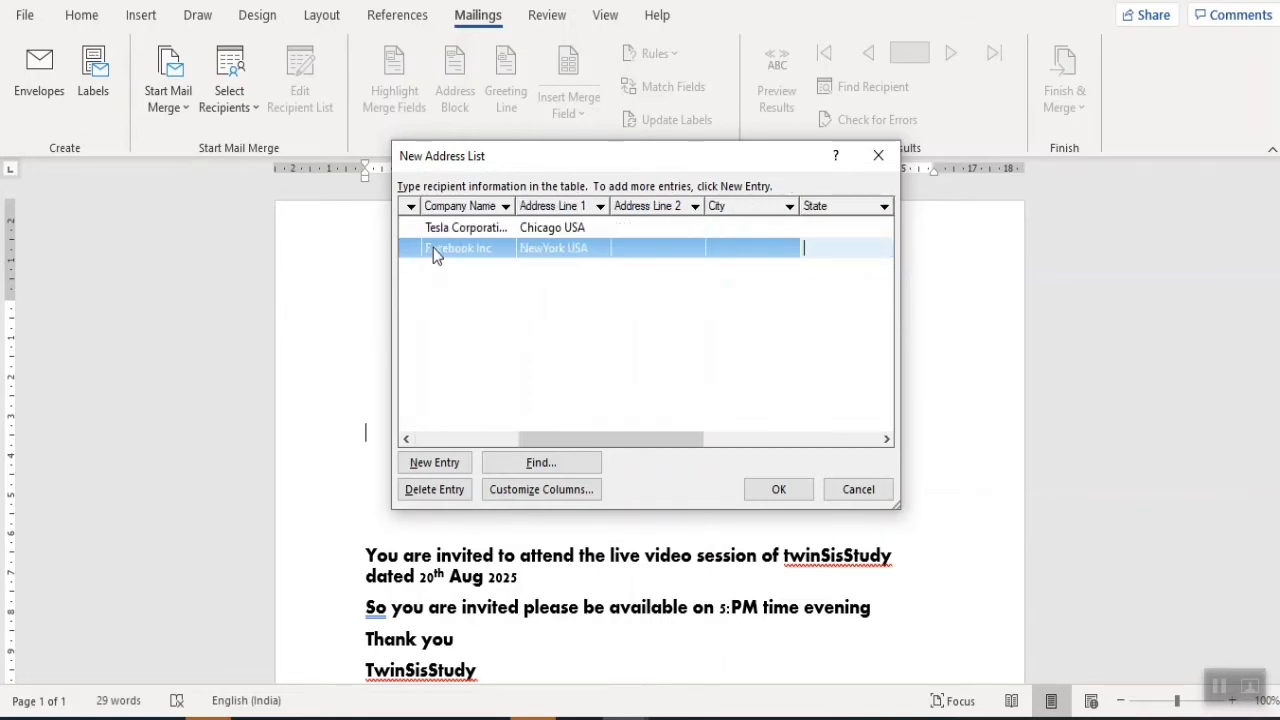
type("united")
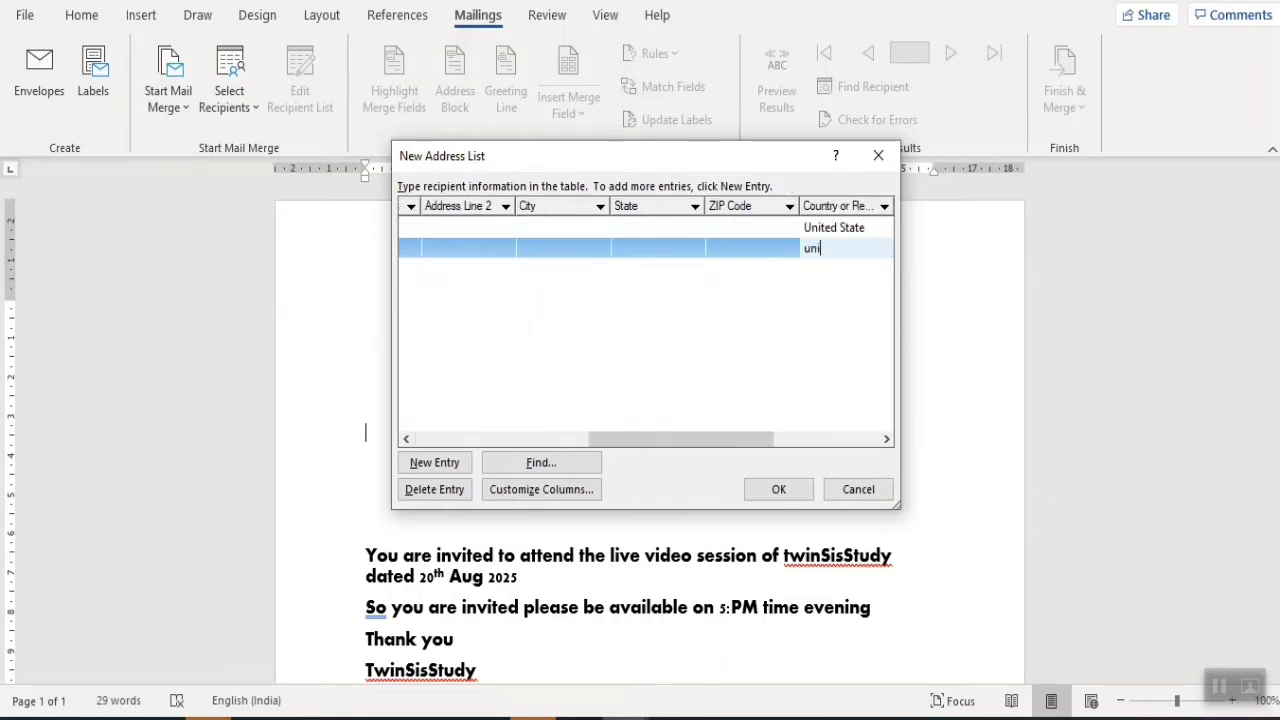
key("BackSpace")
key("BackSpace")
key("BackSpace")
key("BackSpace")
key("BackSpace")
type("United State")
key("Tab")
key("Tab")
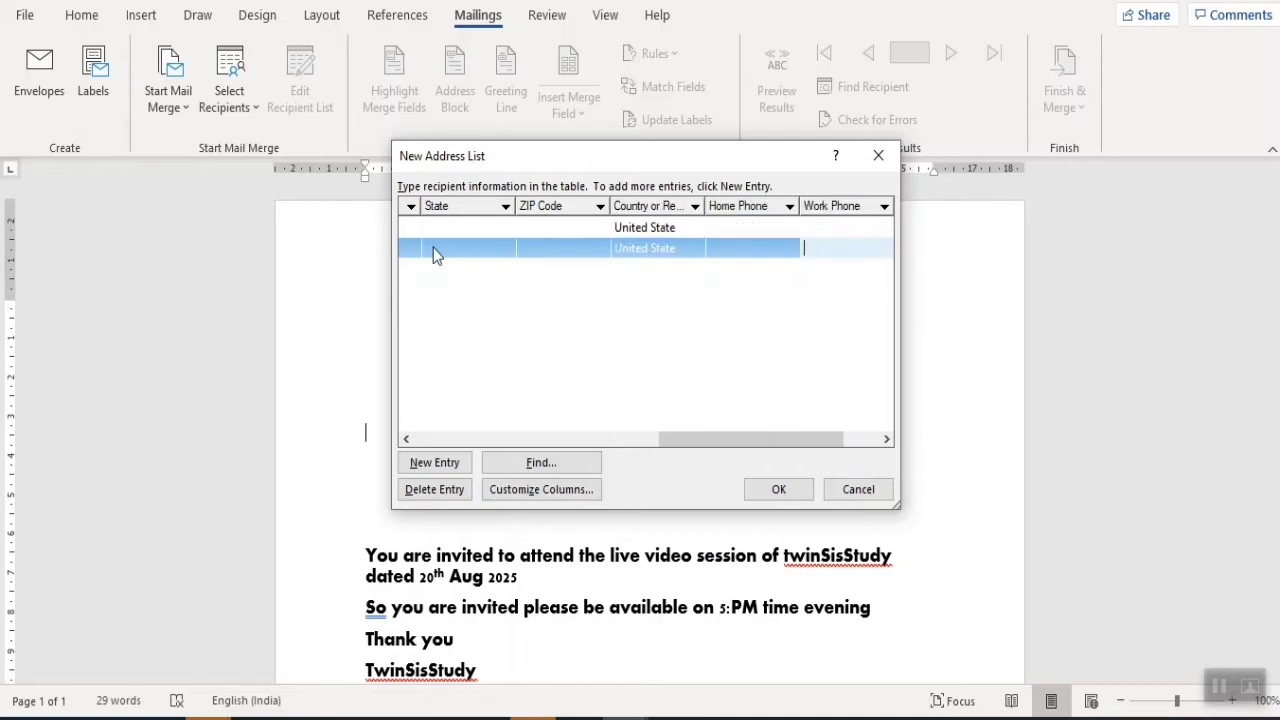
key("Tab")
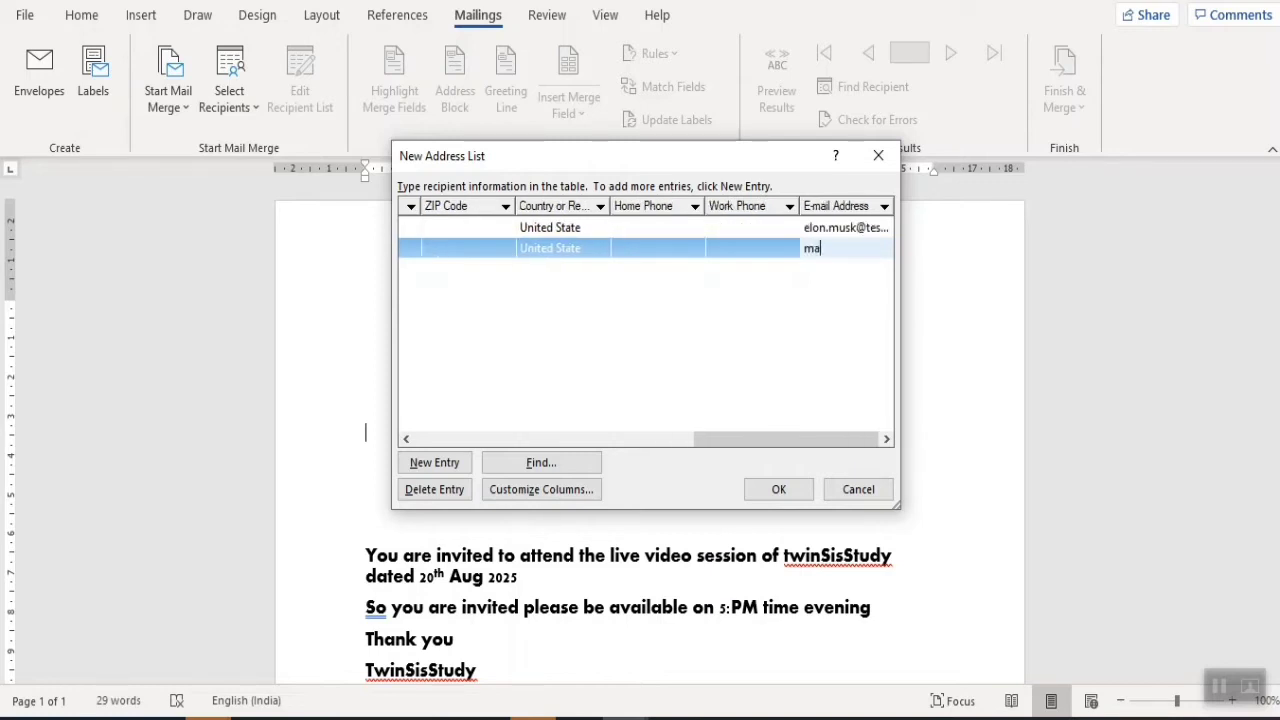
left_click(435, 253)
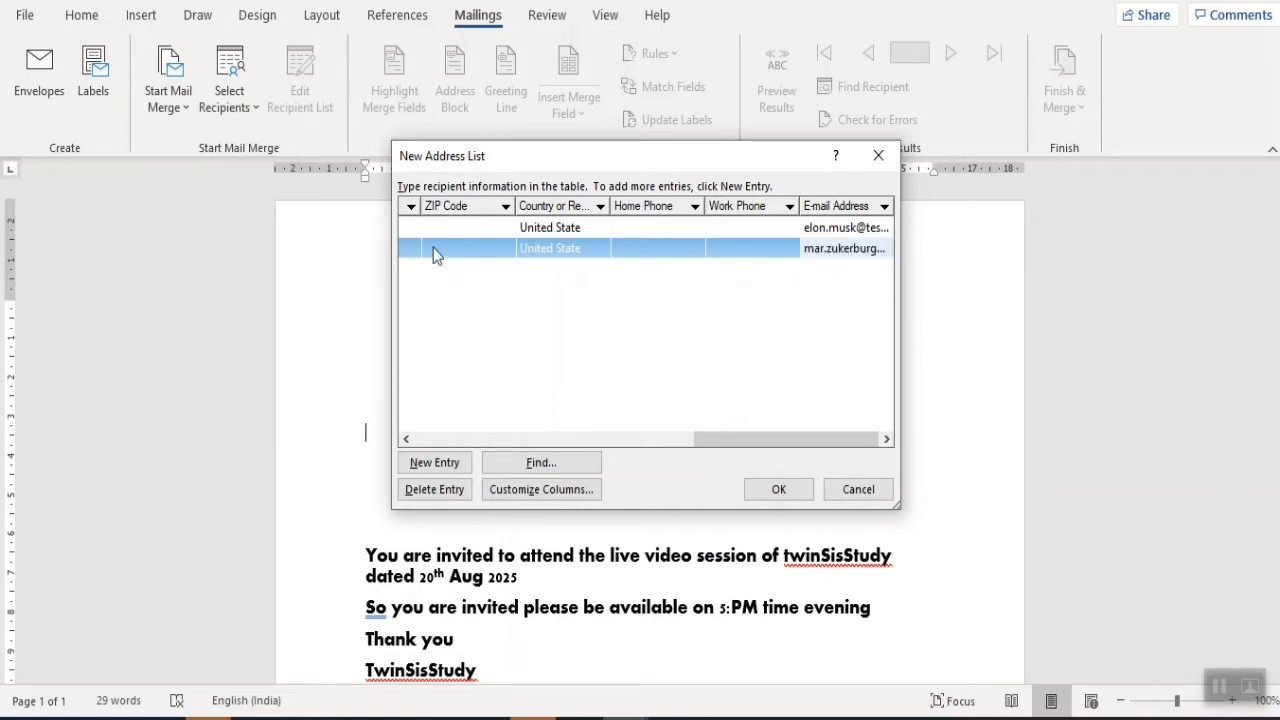
- Add a new entry with the recipient's first and last name and company Microsoft Corporation Ltd
left_click(434, 462)
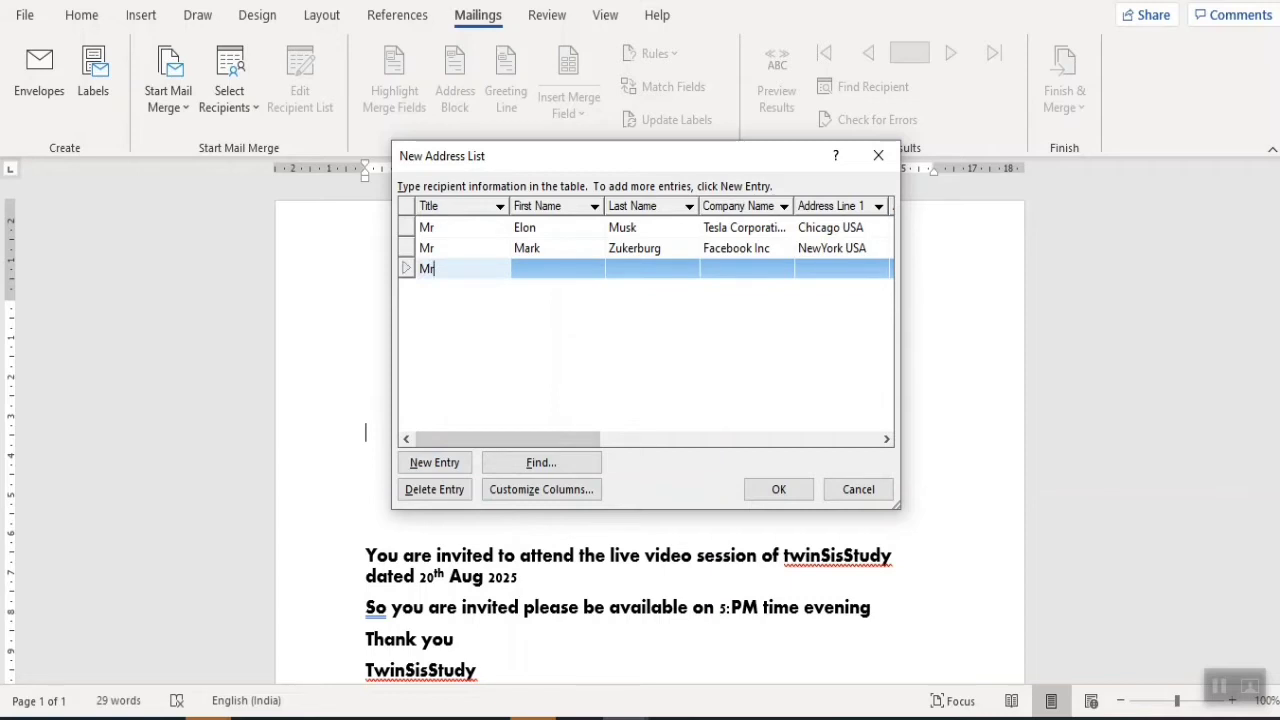
key("Tab")
type("B")
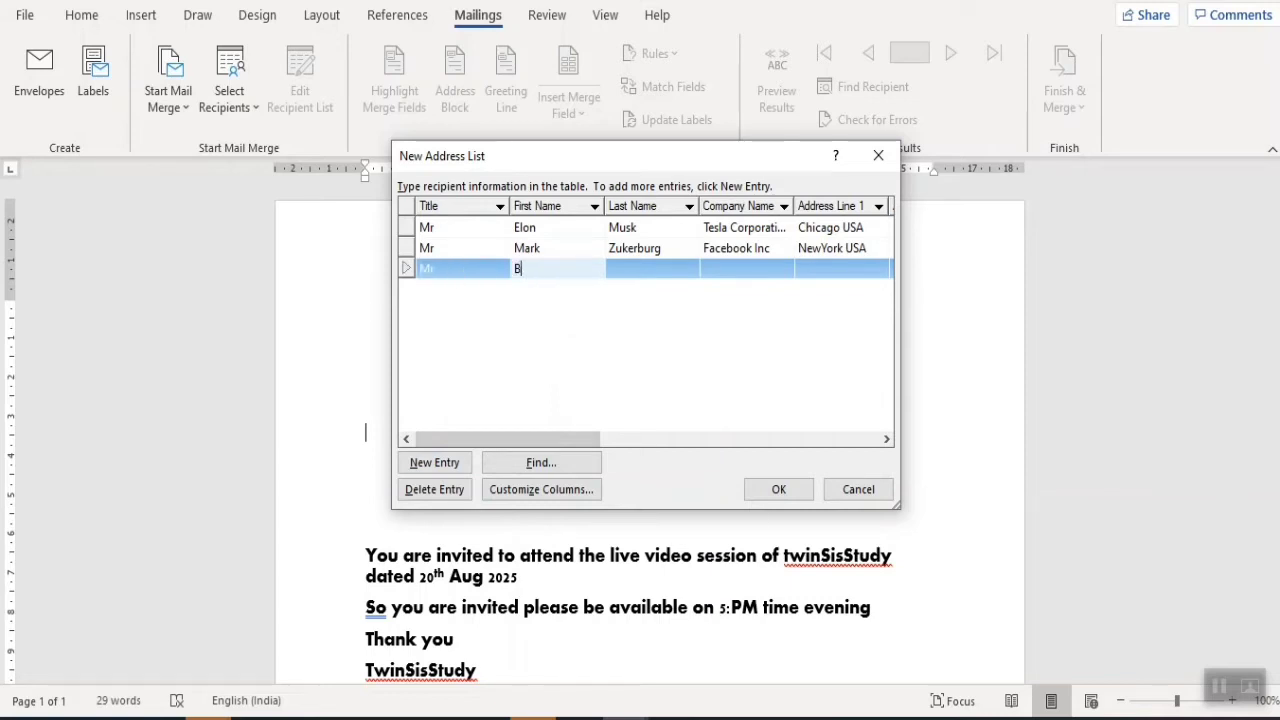
type("oll")
key("Tab")
type("Gate")
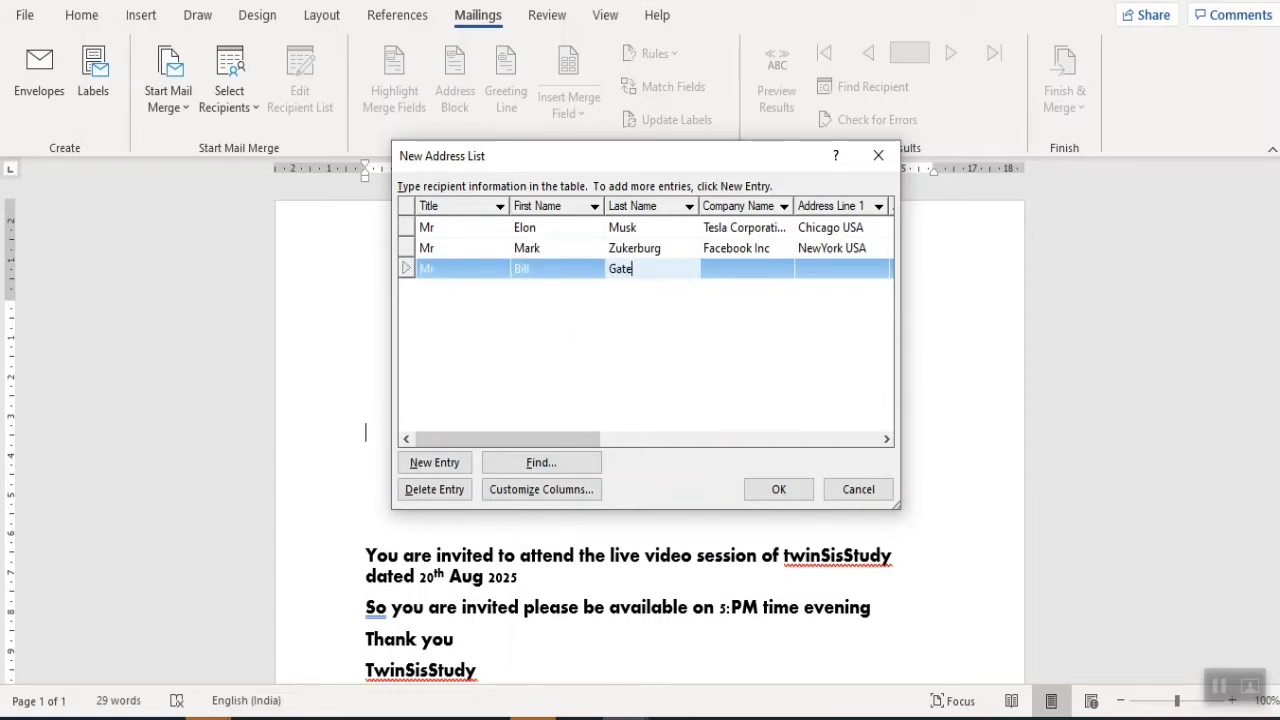
key("Tab")
type("Mi")
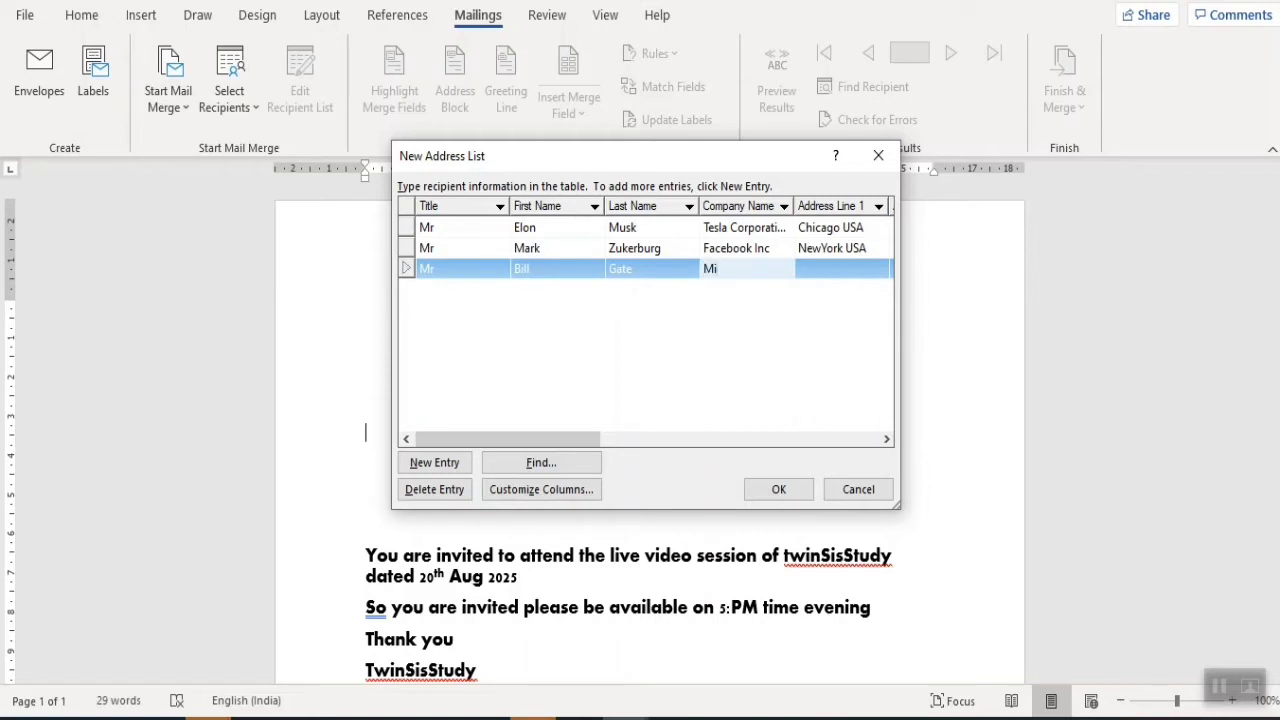
type("cro")
type("soft Copprporation")
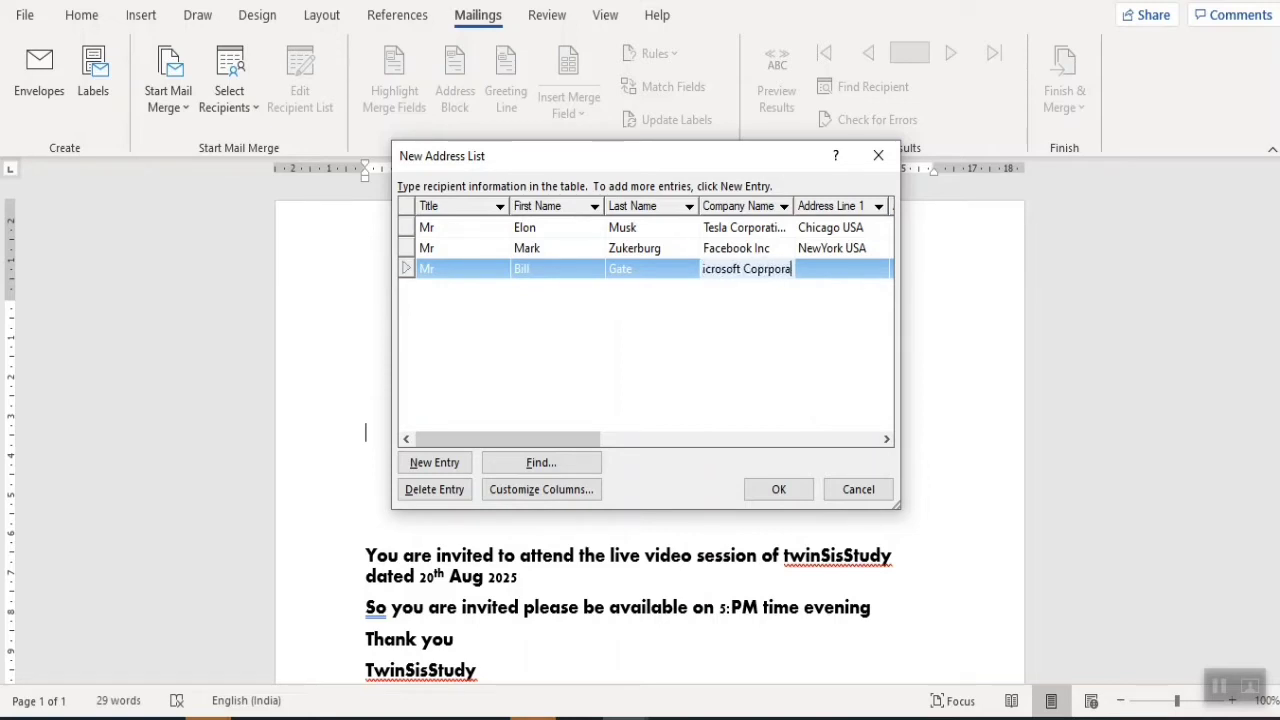
key("BackSpace")
key("BackSpace")
key("BackSpace")
key("BackSpace")
key("BackSpace")
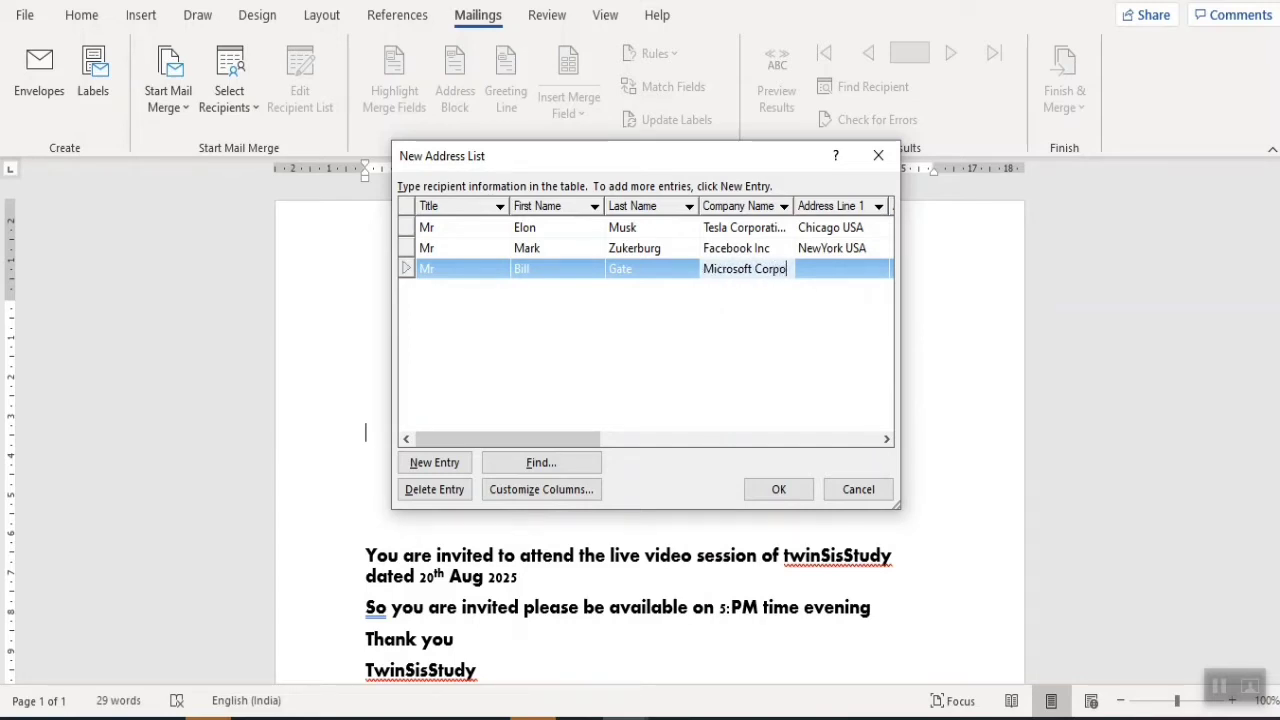
type("ration Ltd")
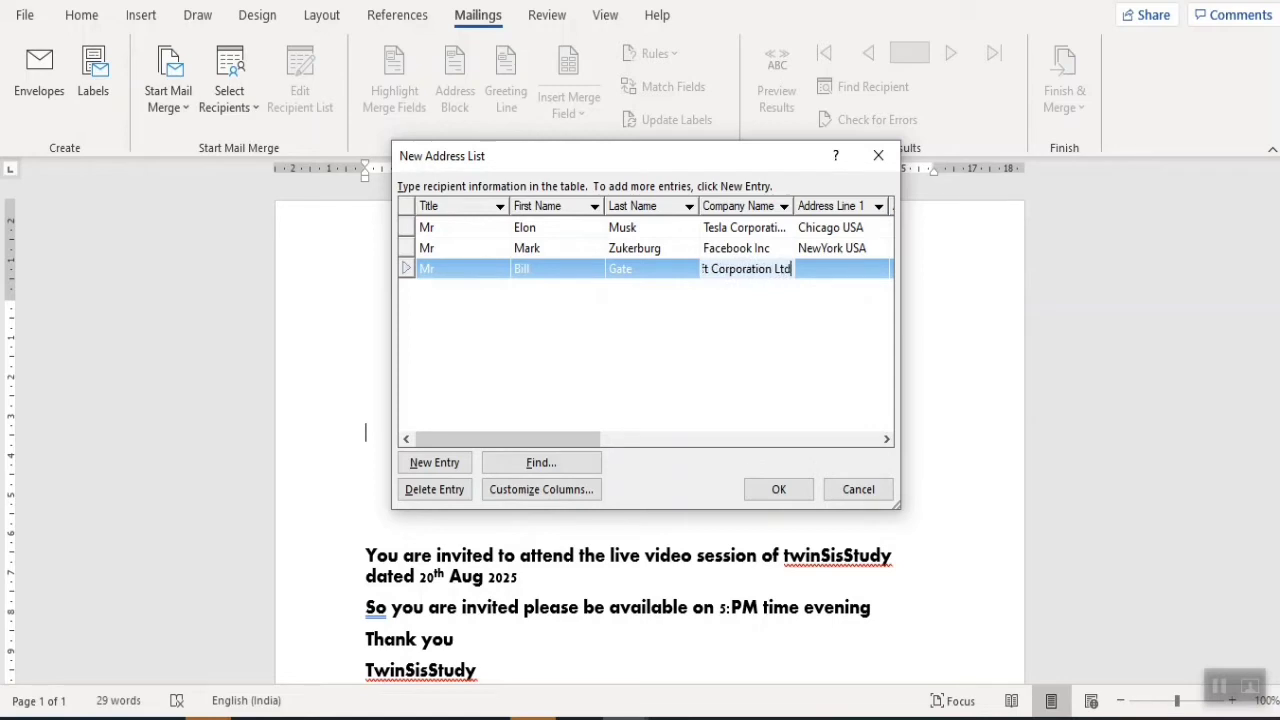
type(".")
key("Tab")
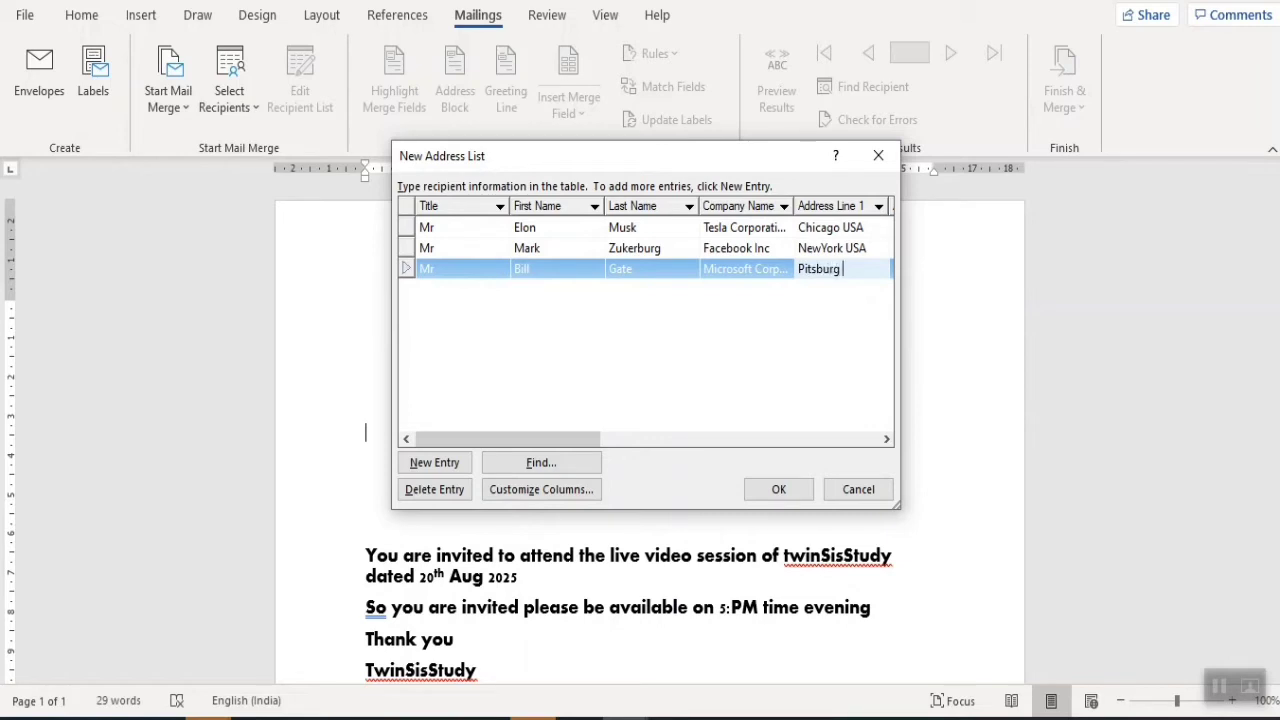
- Set the third recipient's country to United State and enter their e-mail address
key("Tab")
key("Tab")
key("Tab")
key("Tab")
key("Tab")
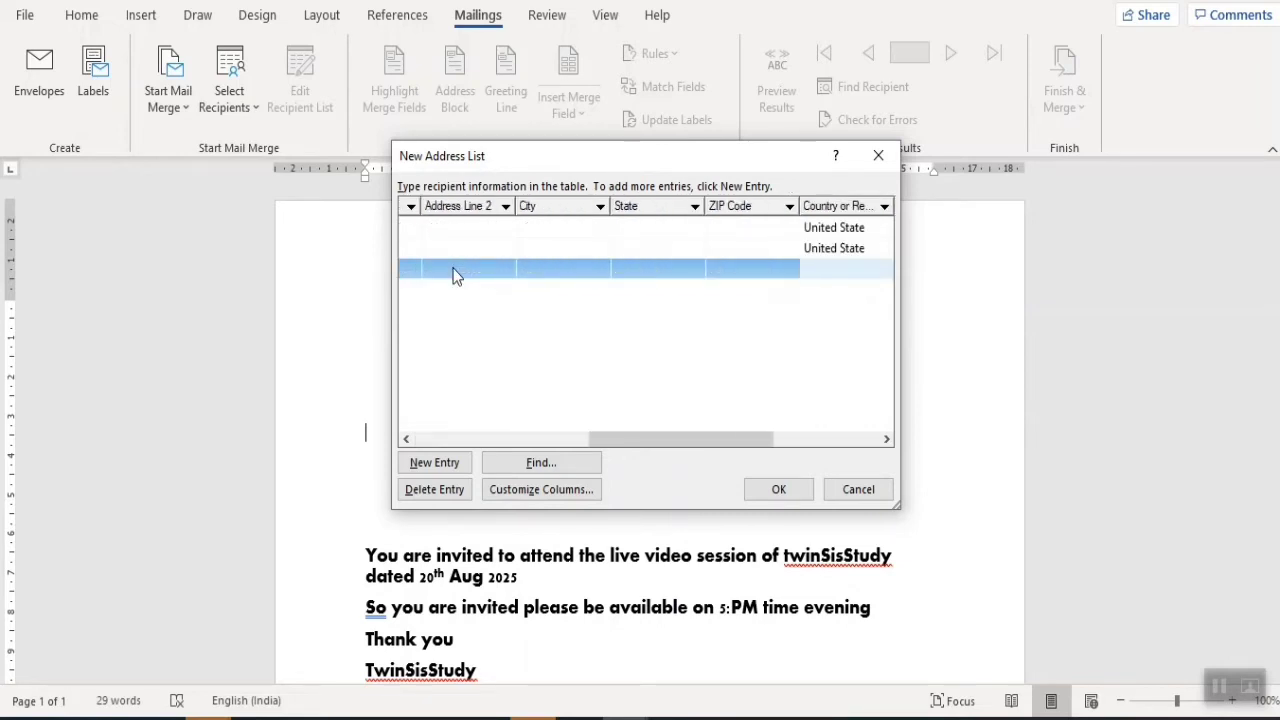
type("United State")
key("Tab")
key("Tab")
key("Tab")
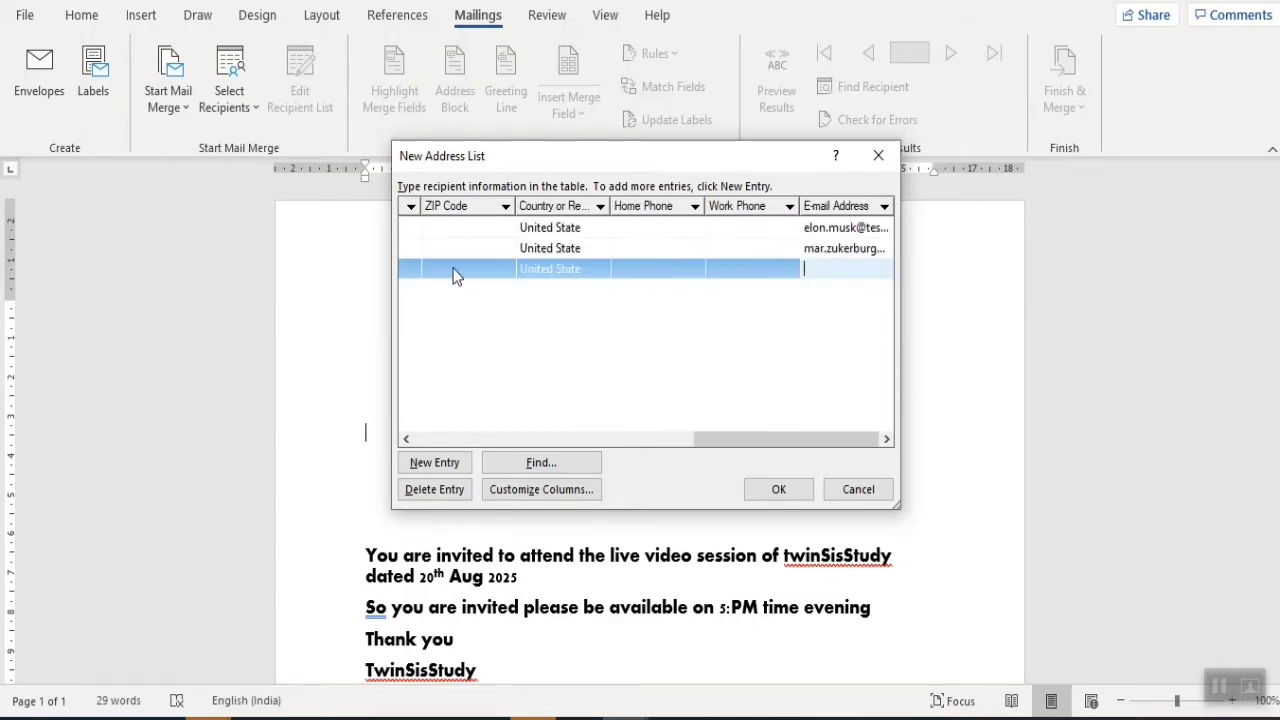
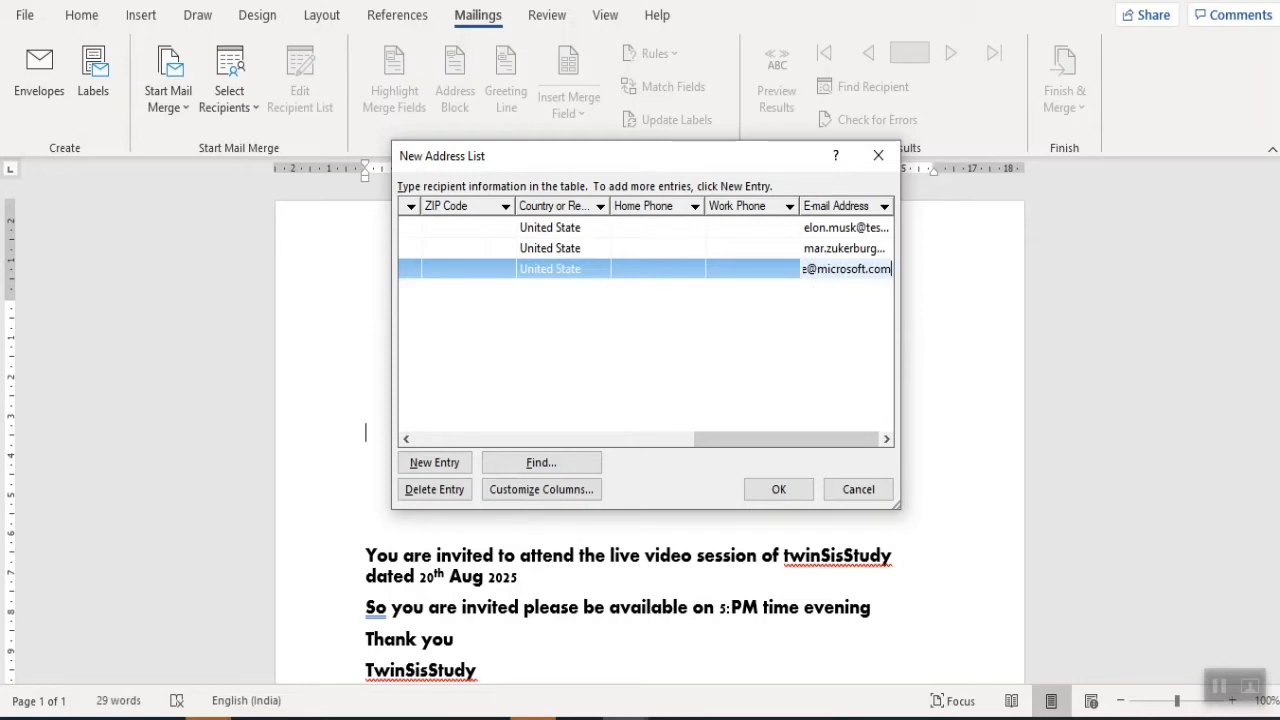
left_click(783, 397)
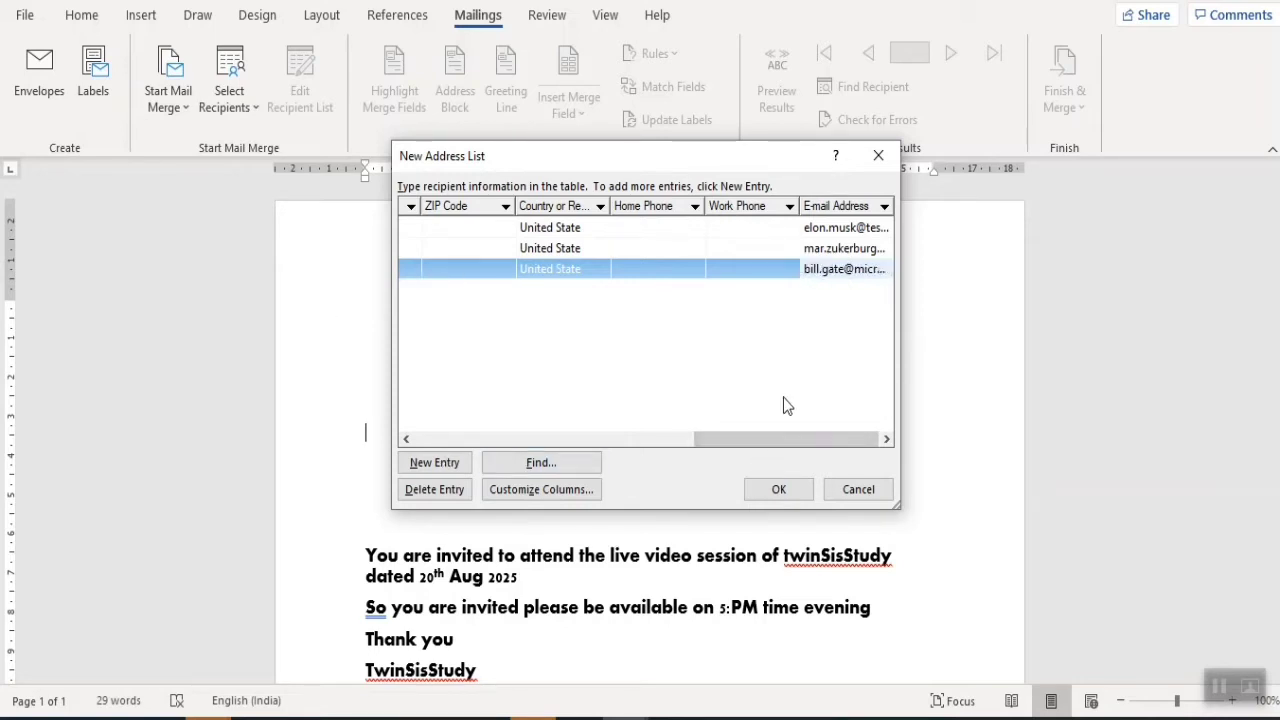
- Save the address list as newList and open Edit Recipient List to review the three recipients
left_click(779, 489)
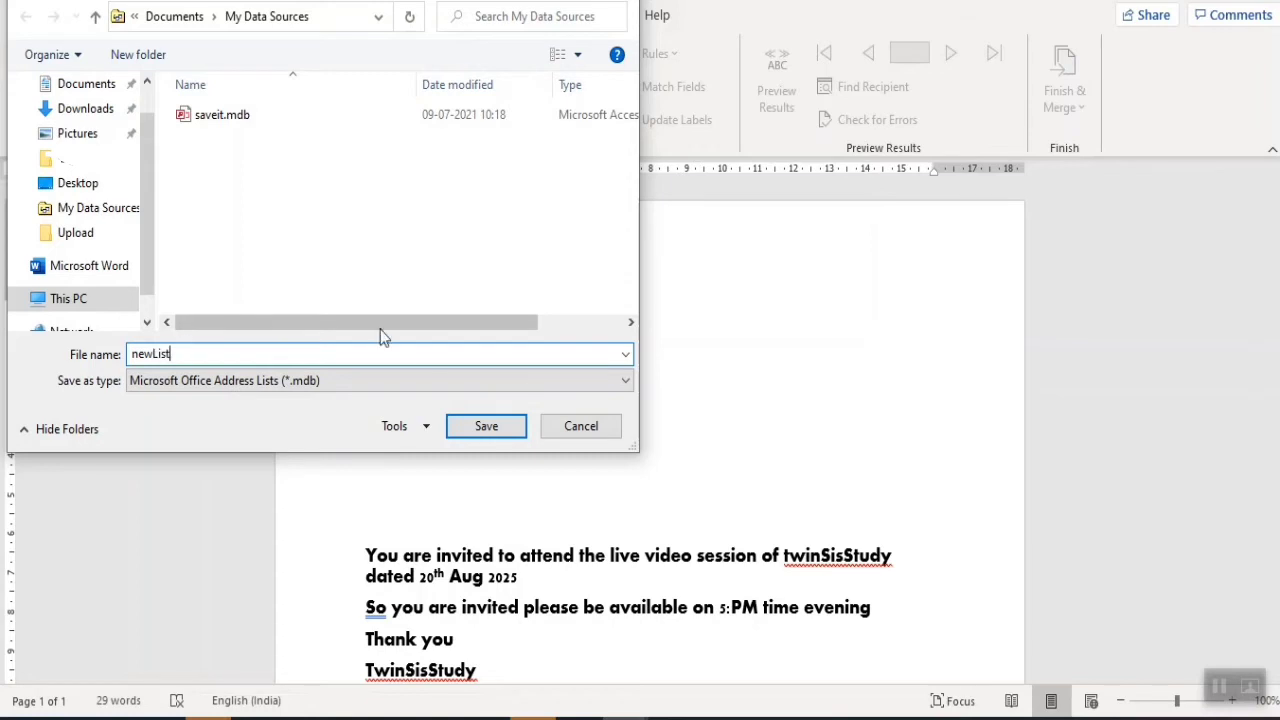
left_click(468, 425)
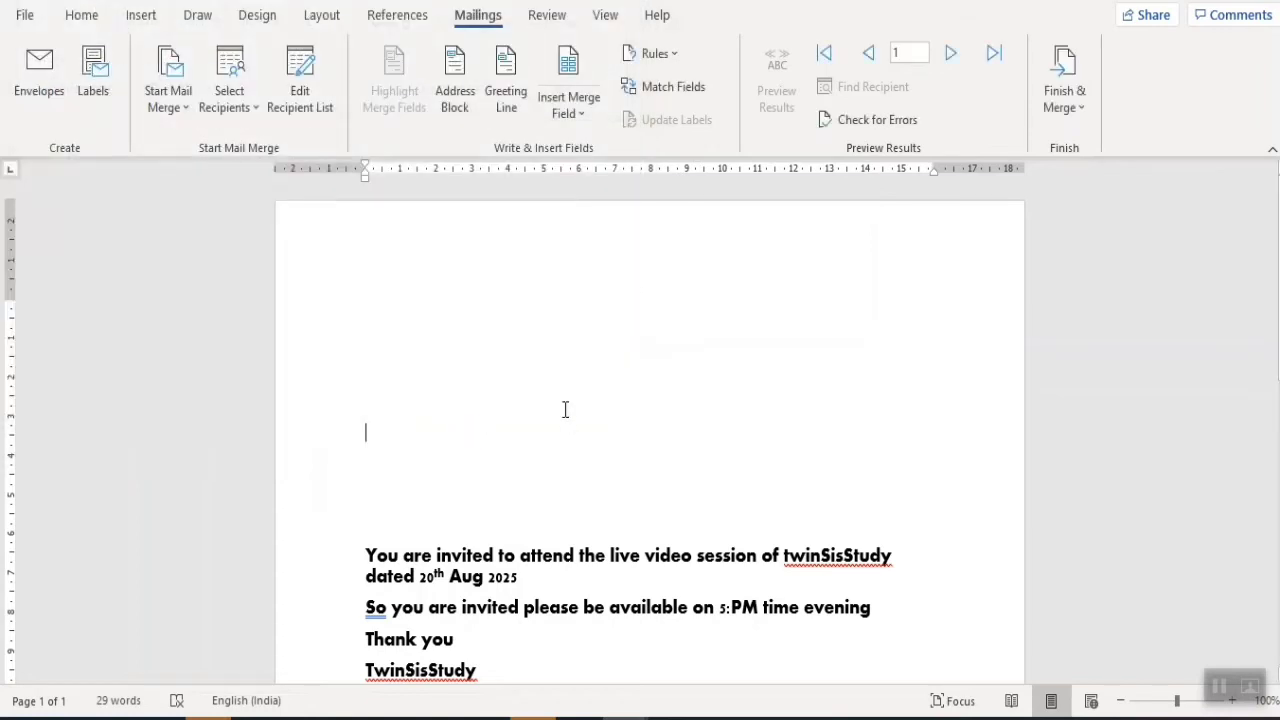
left_click(318, 107)
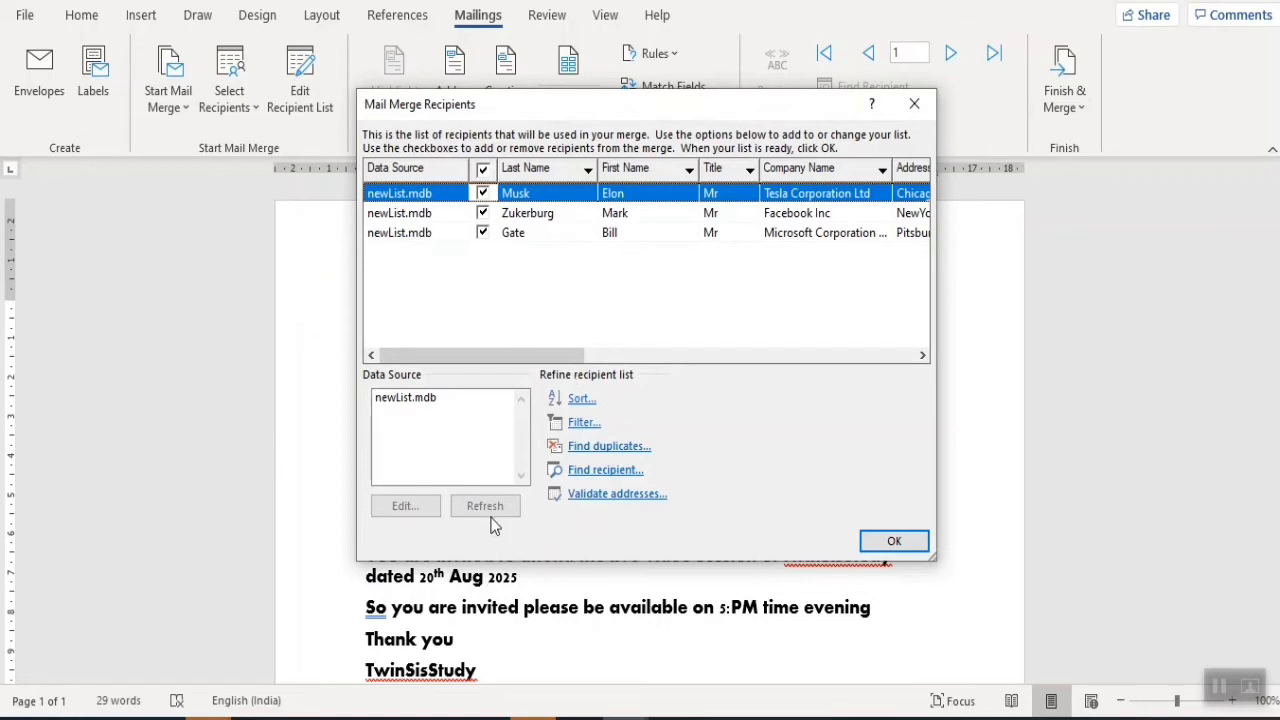
- Edit newList.mdb to change the first recipient's first name, save it and close the list
left_click(414, 416)
left_click(411, 400)
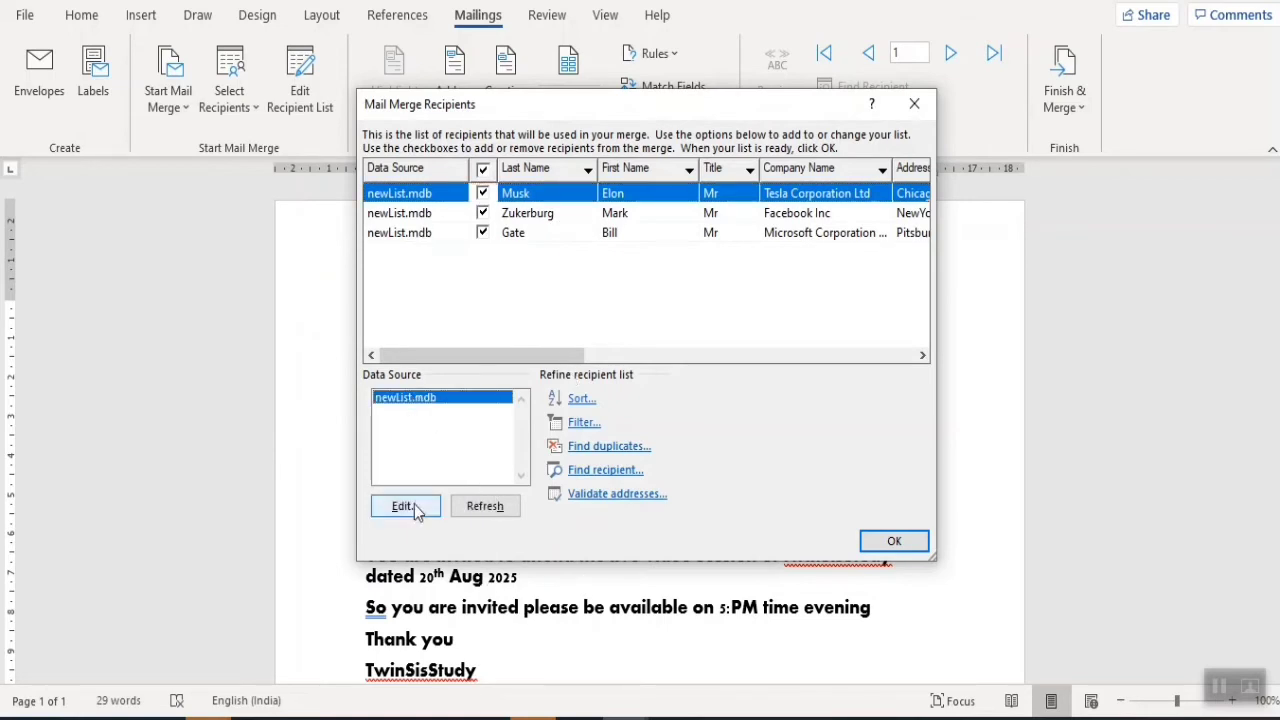
left_click(405, 505)
left_click(557, 254)
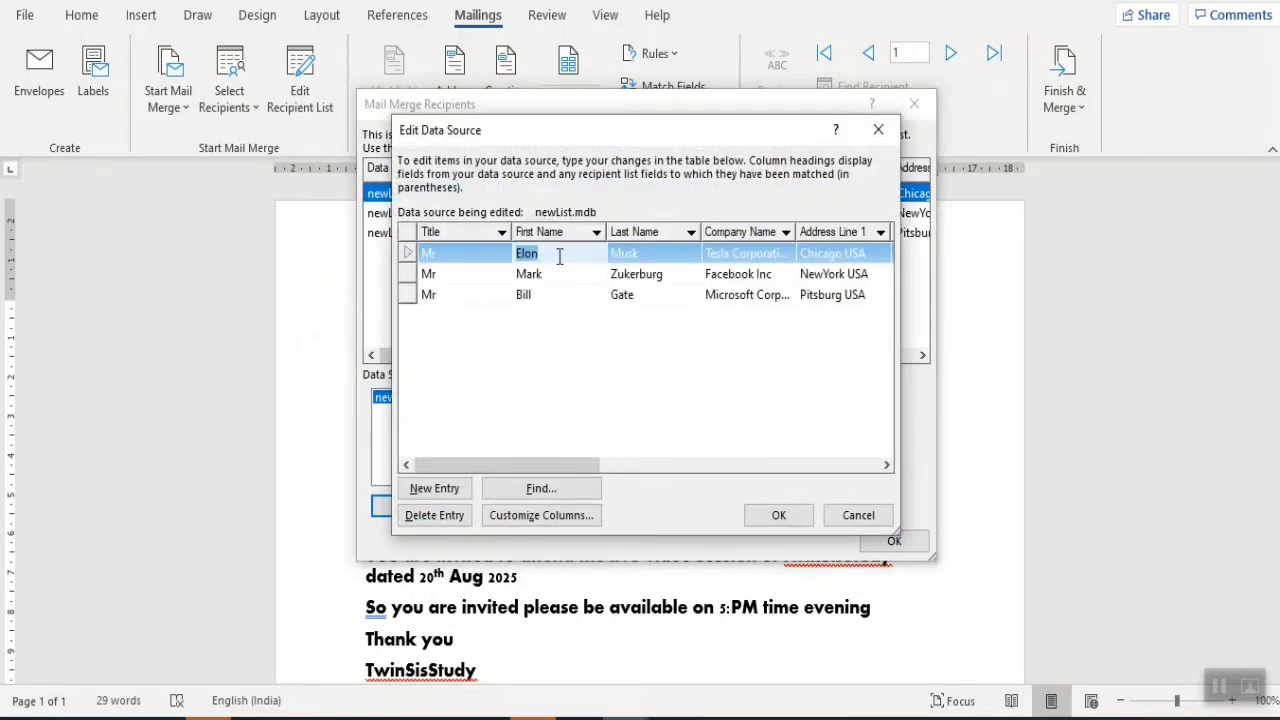
type("1")
left_click(777, 515)
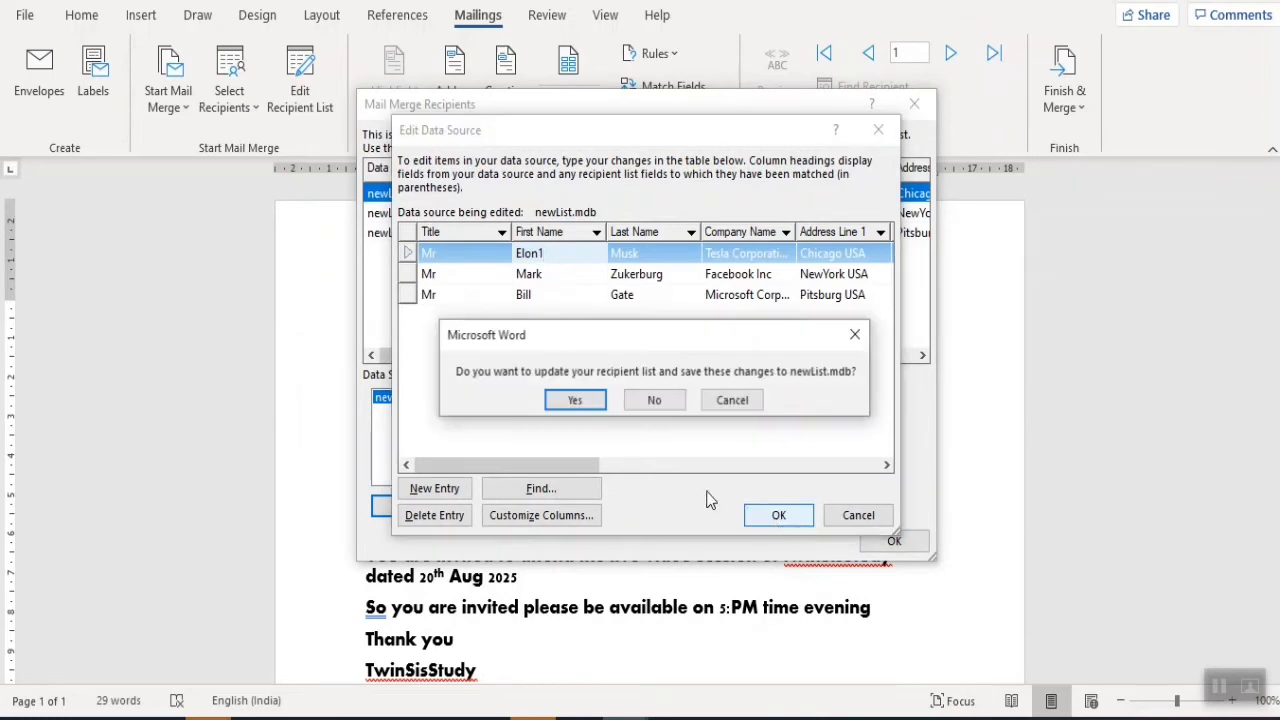
left_click(584, 401)
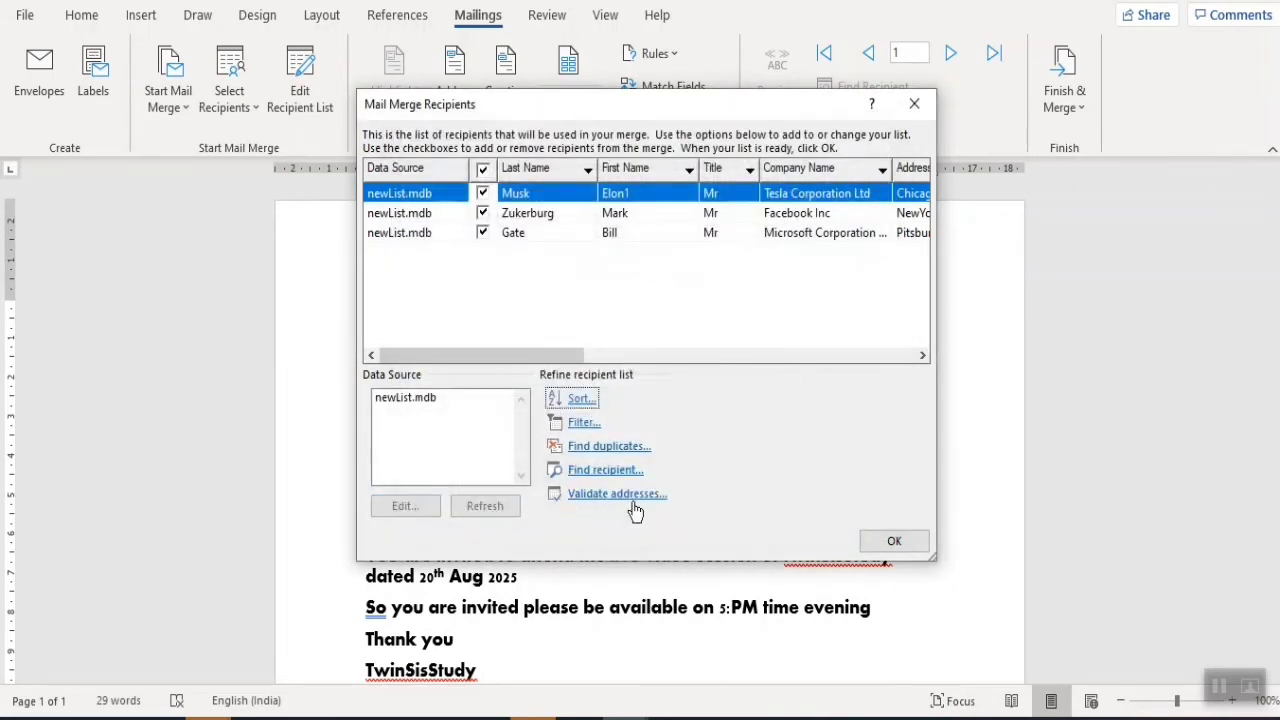
left_click(899, 549)
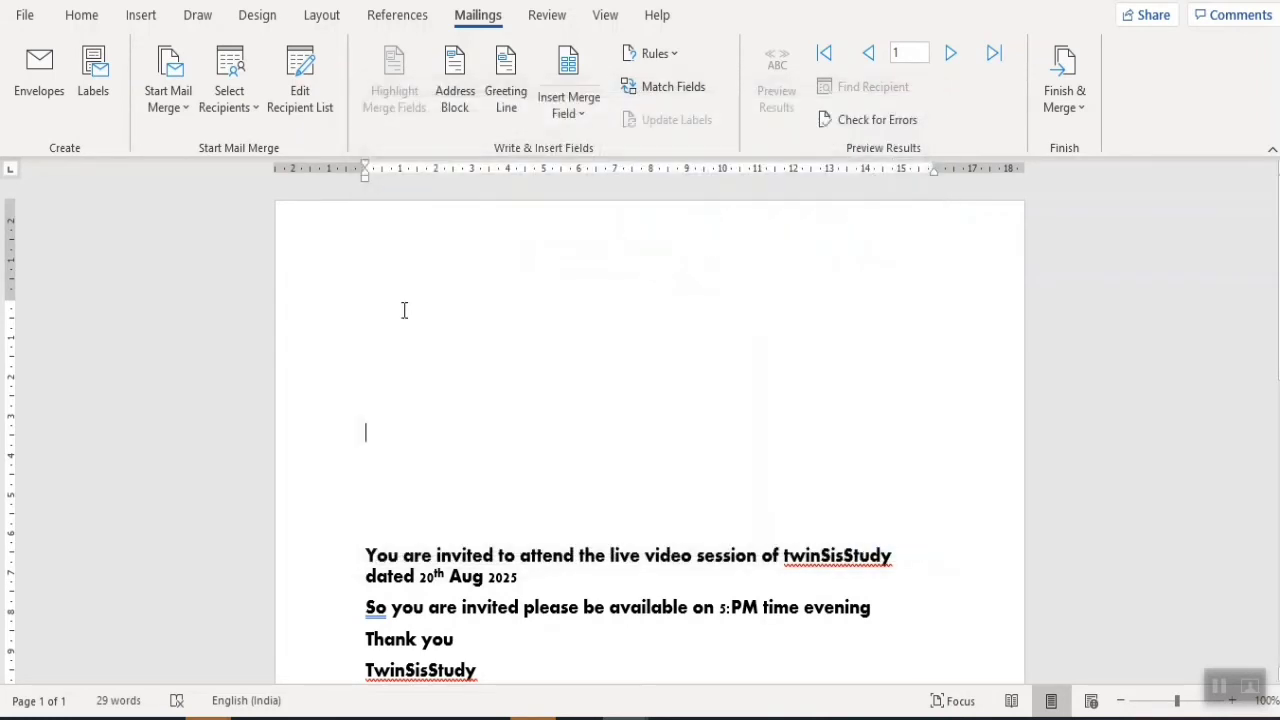
- Reopen newList.mdb, restore the original first name, save it and close the list
left_click(322, 100)
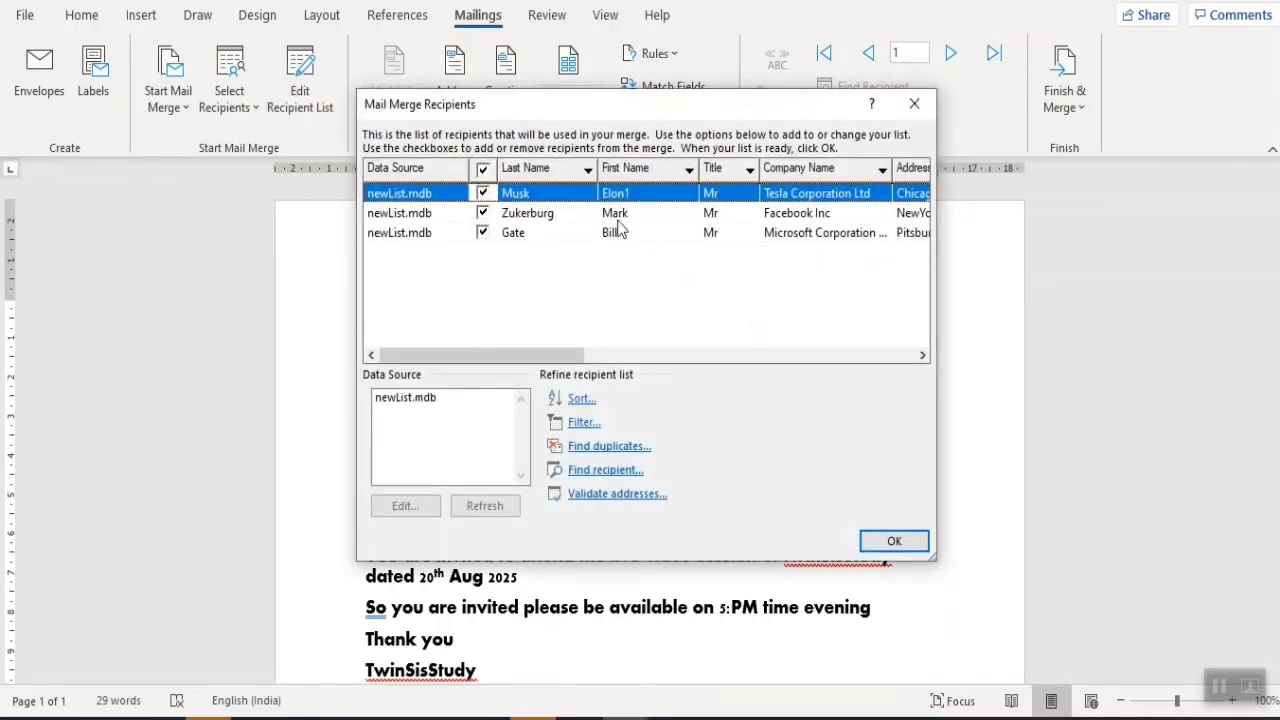
left_click(428, 400)
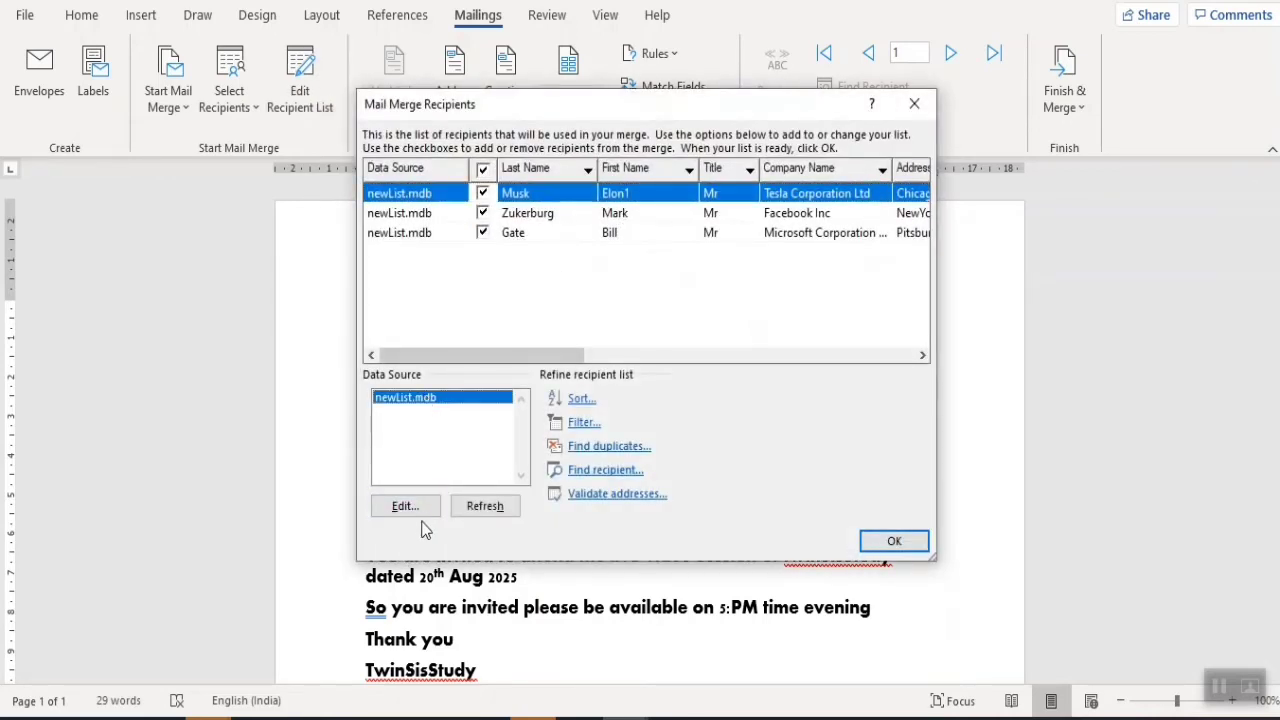
left_click(420, 508)
left_click(549, 254)
left_click(549, 254)
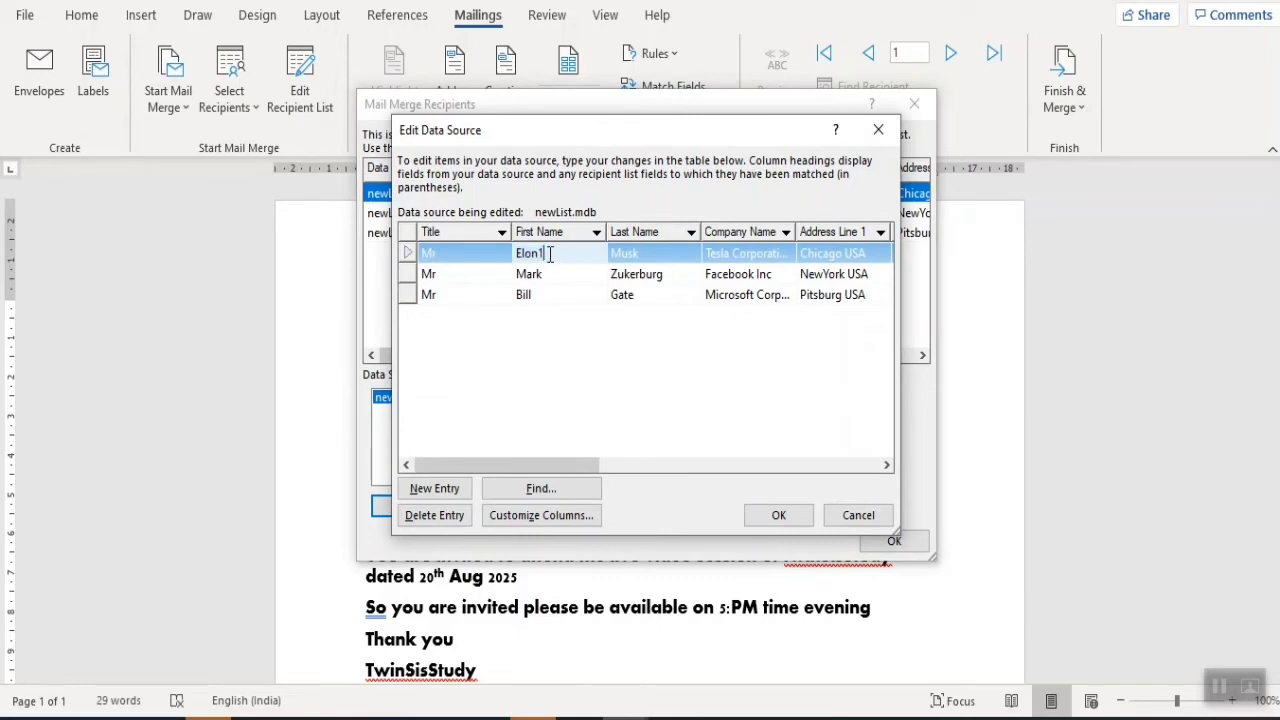
left_click(778, 515)
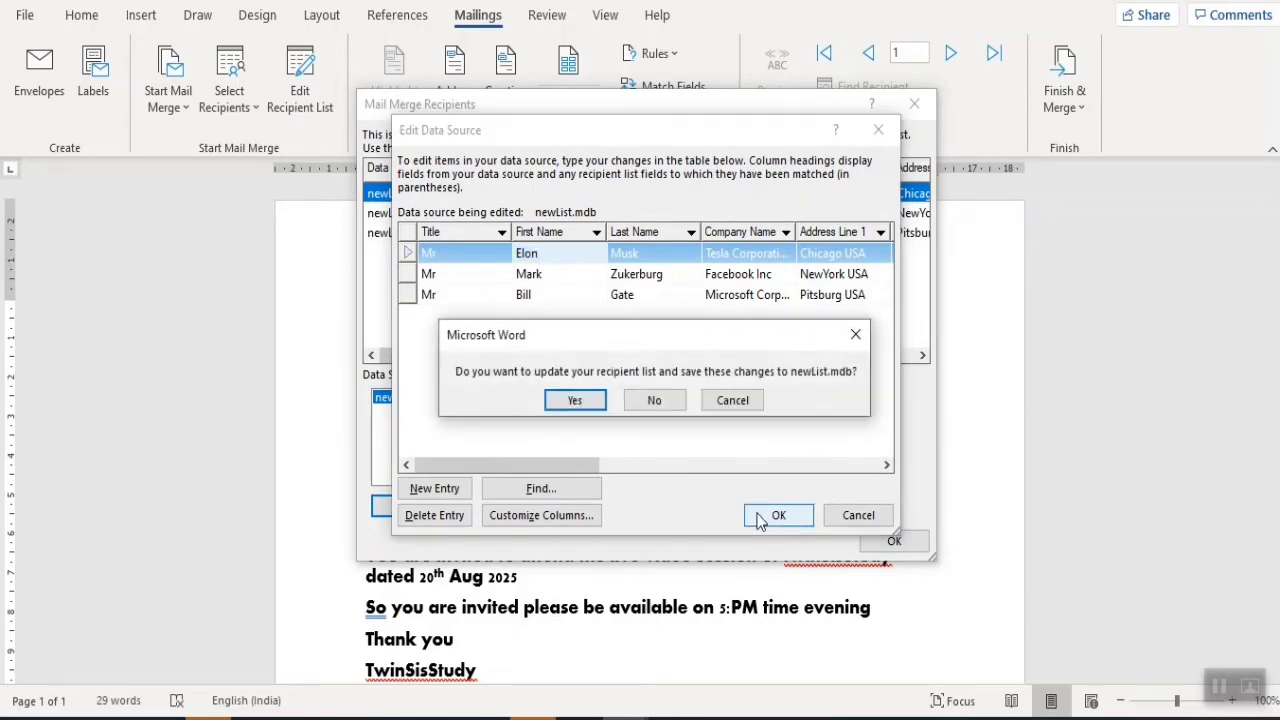
left_click(582, 402)
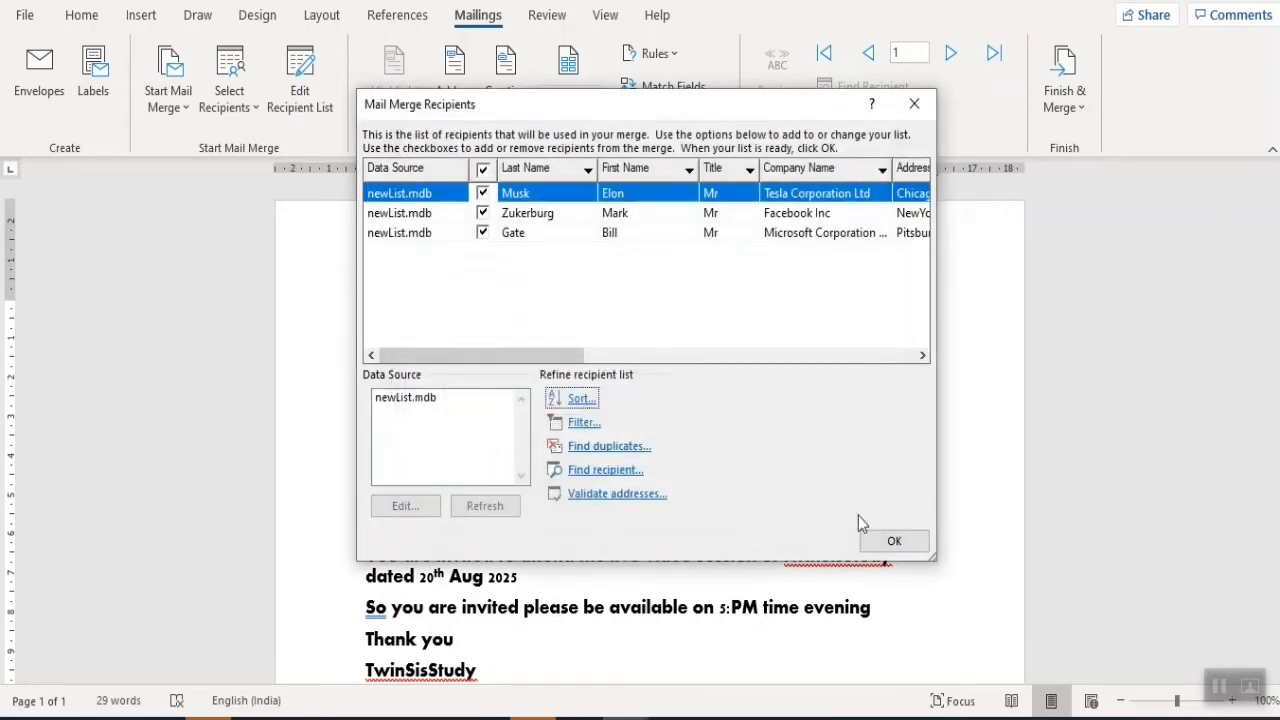
left_click(893, 540)
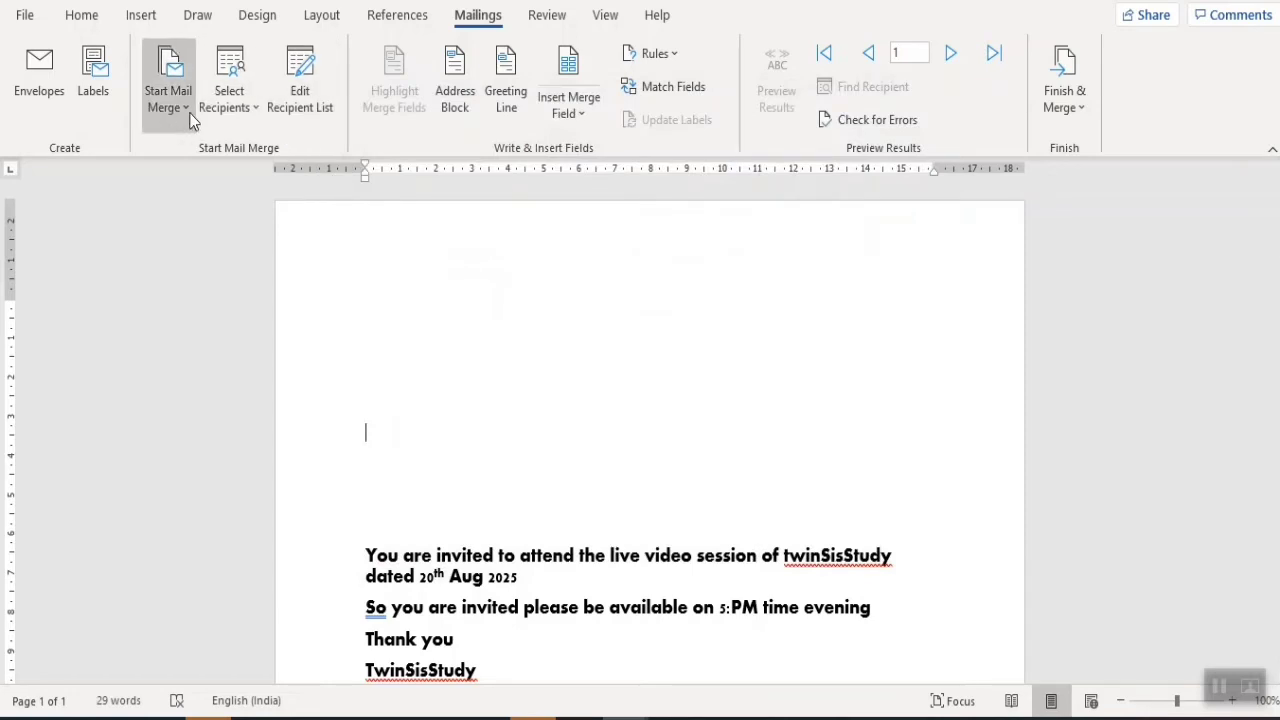
- Load saveit.mdb as the existing recipient list and review its recipients
left_click(257, 115)
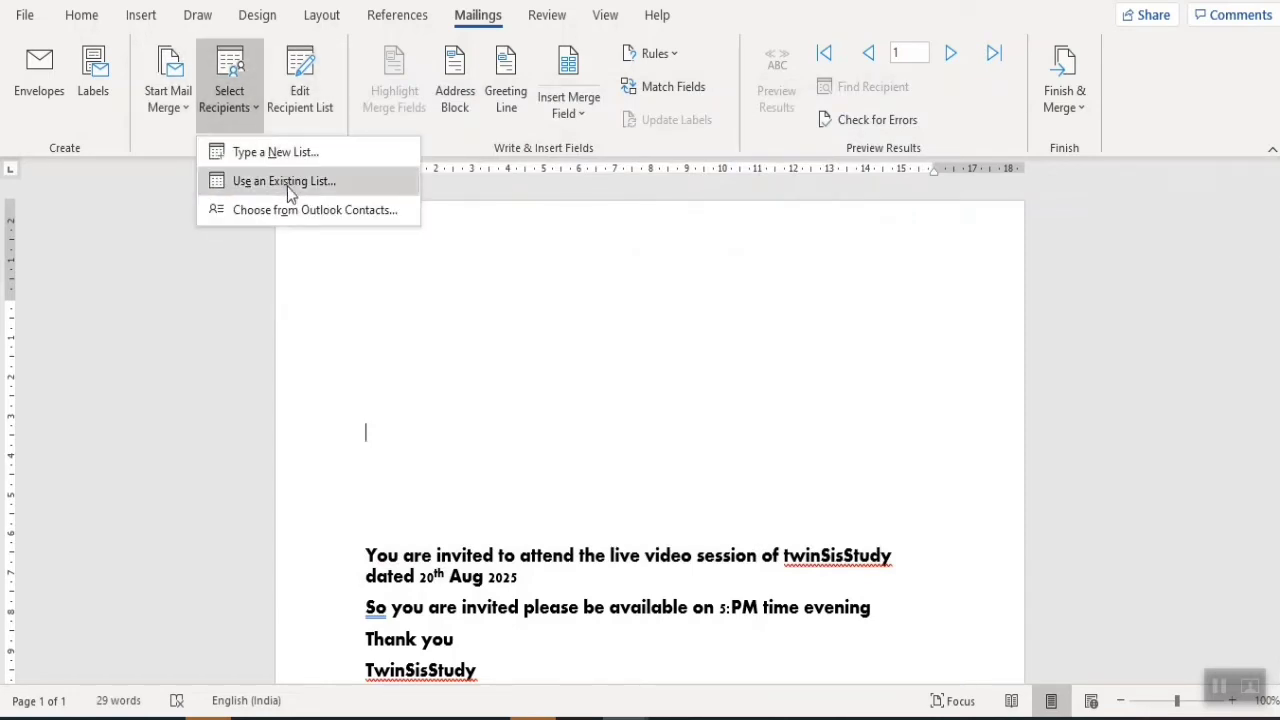
left_click(287, 183)
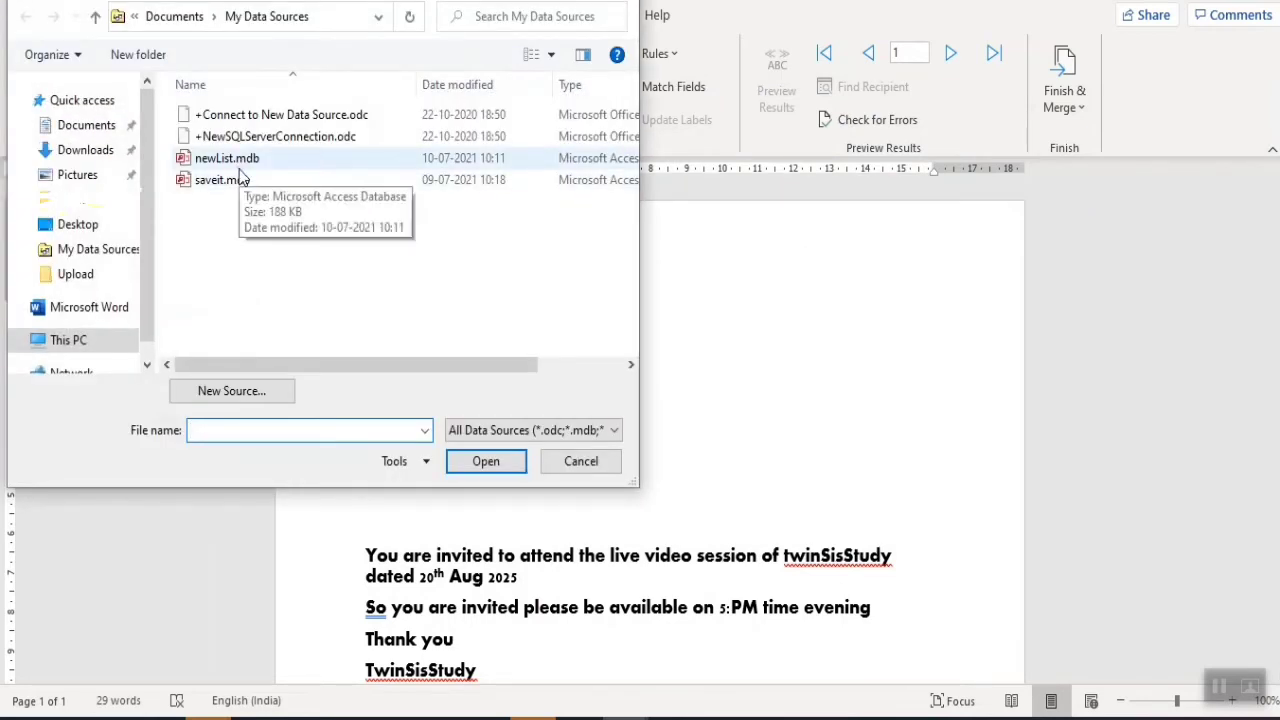
left_click(230, 183)
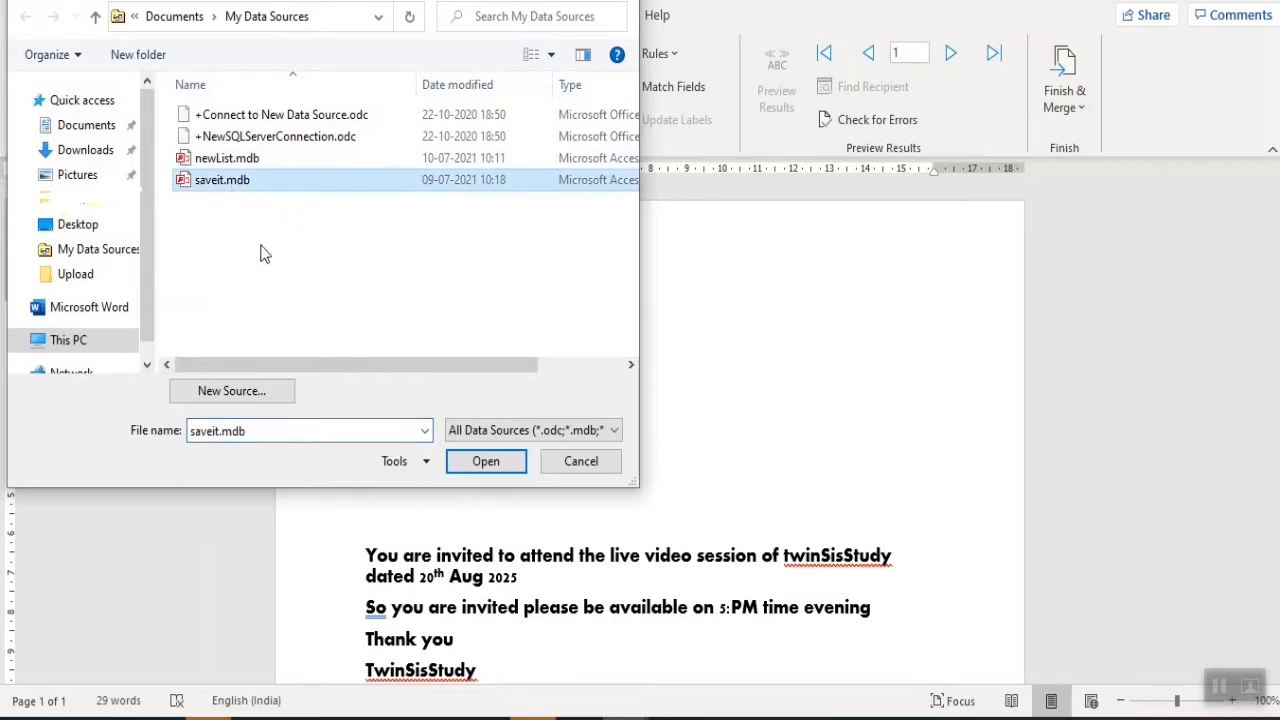
left_click(486, 463)
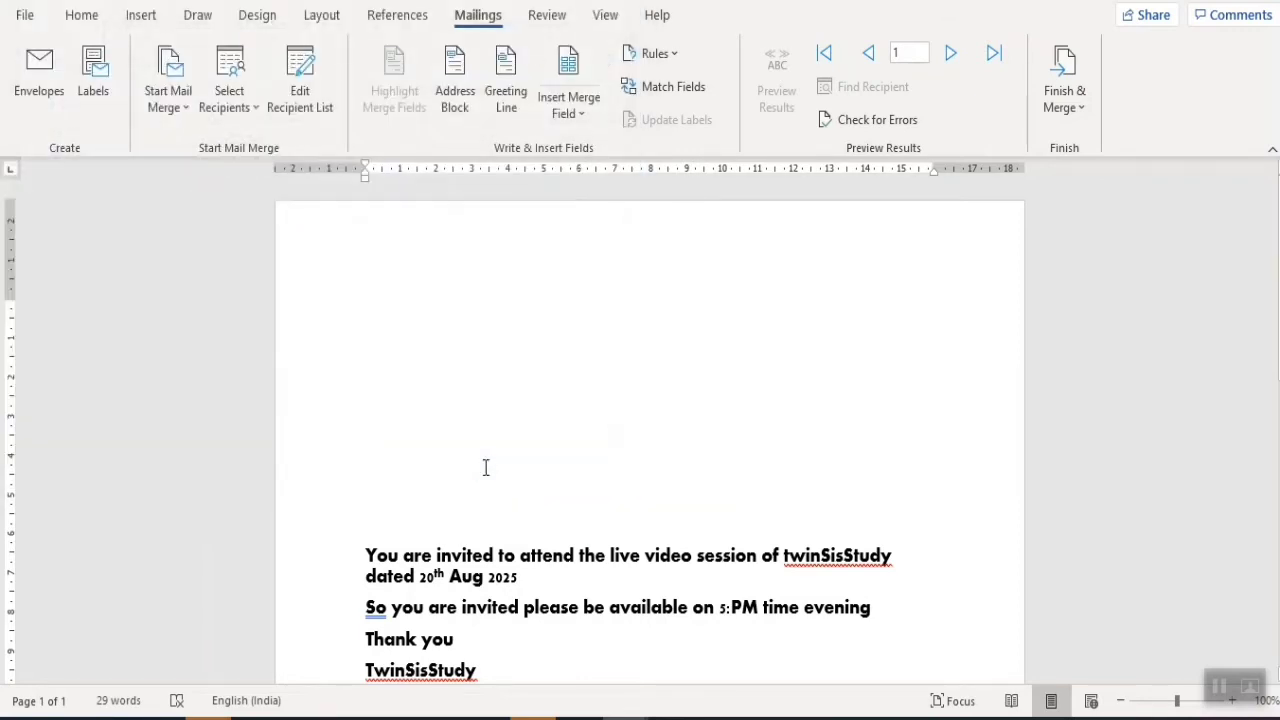
left_click(311, 112)
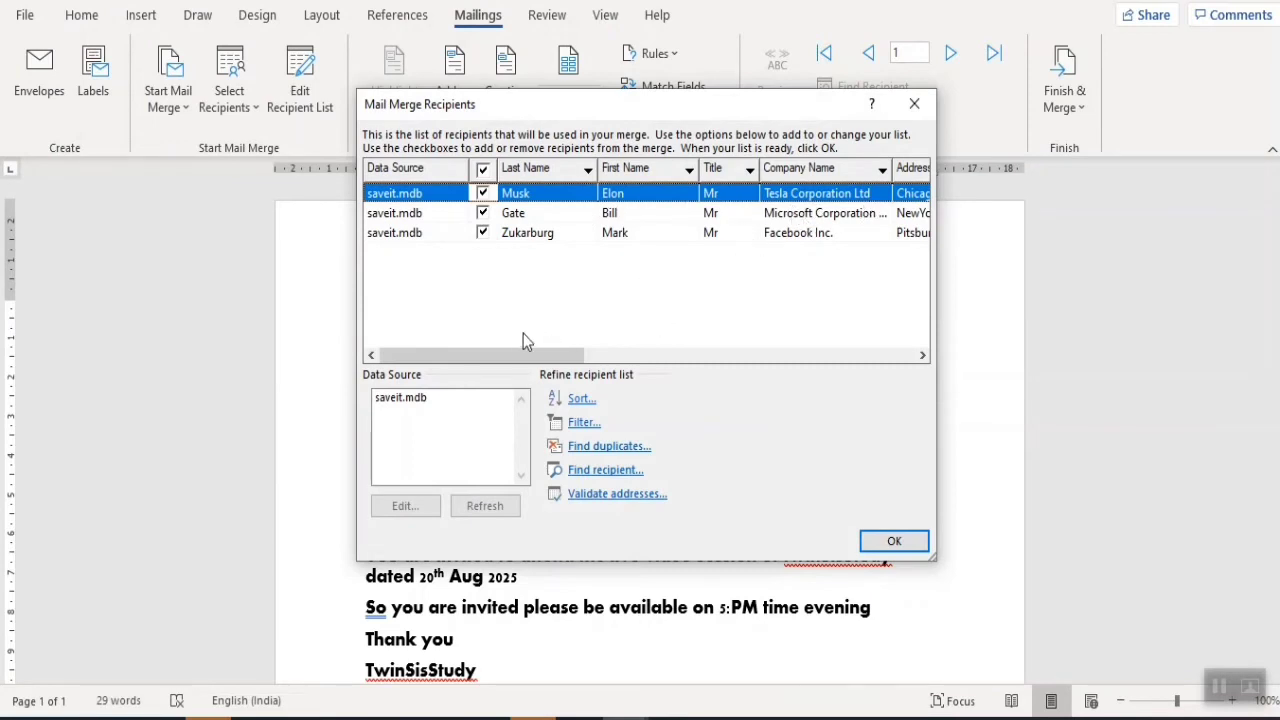
left_click(394, 234)
left_click(399, 214)
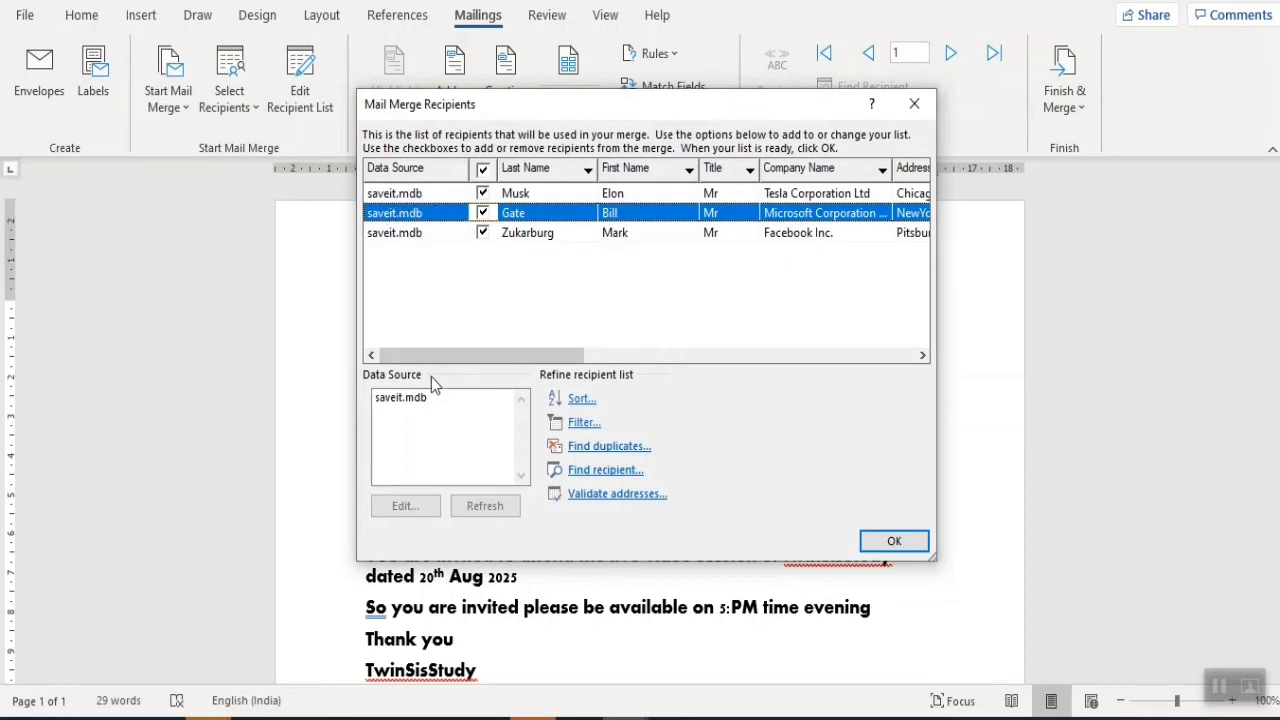
left_click(404, 400)
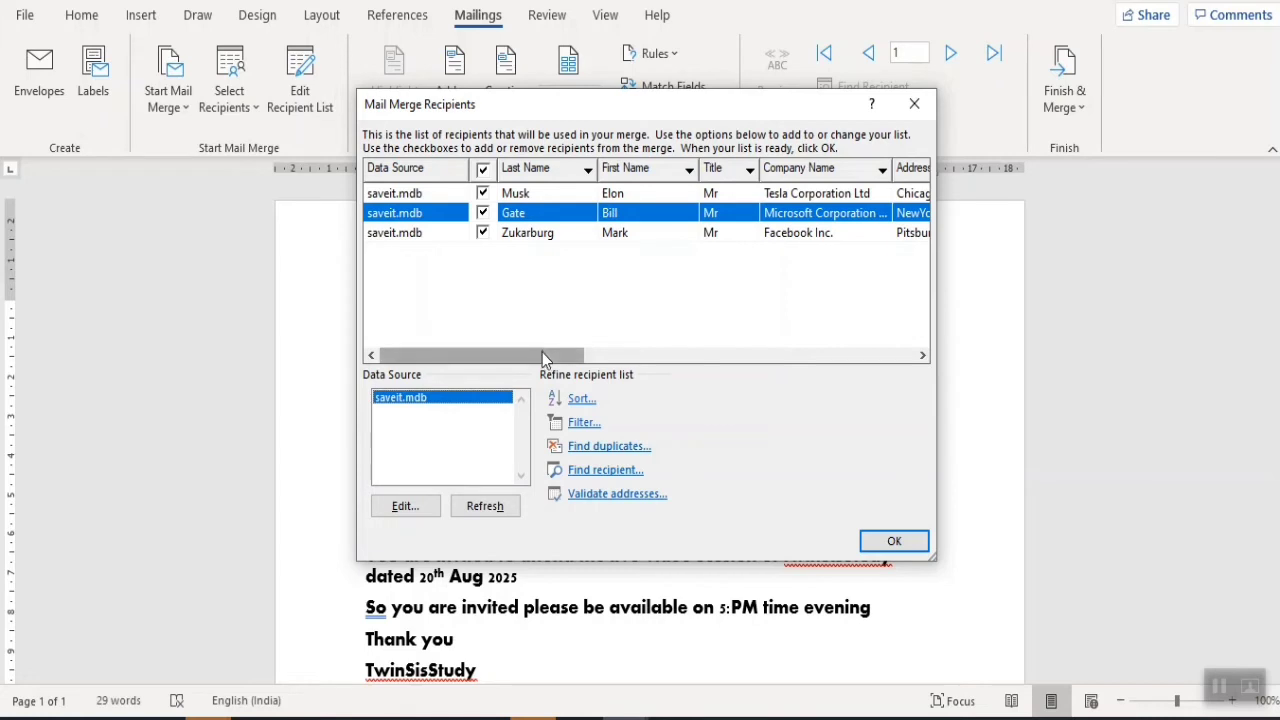
left_click_drag(541, 352, 788, 337)
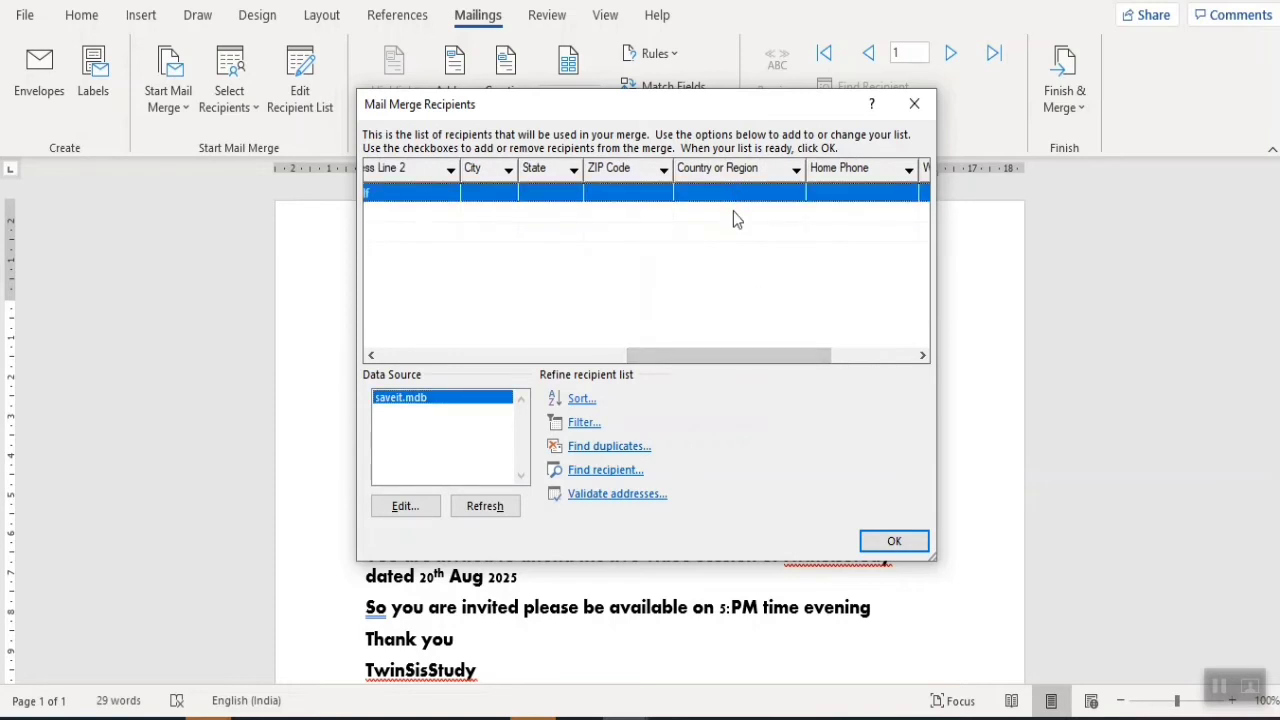
left_click(915, 541)
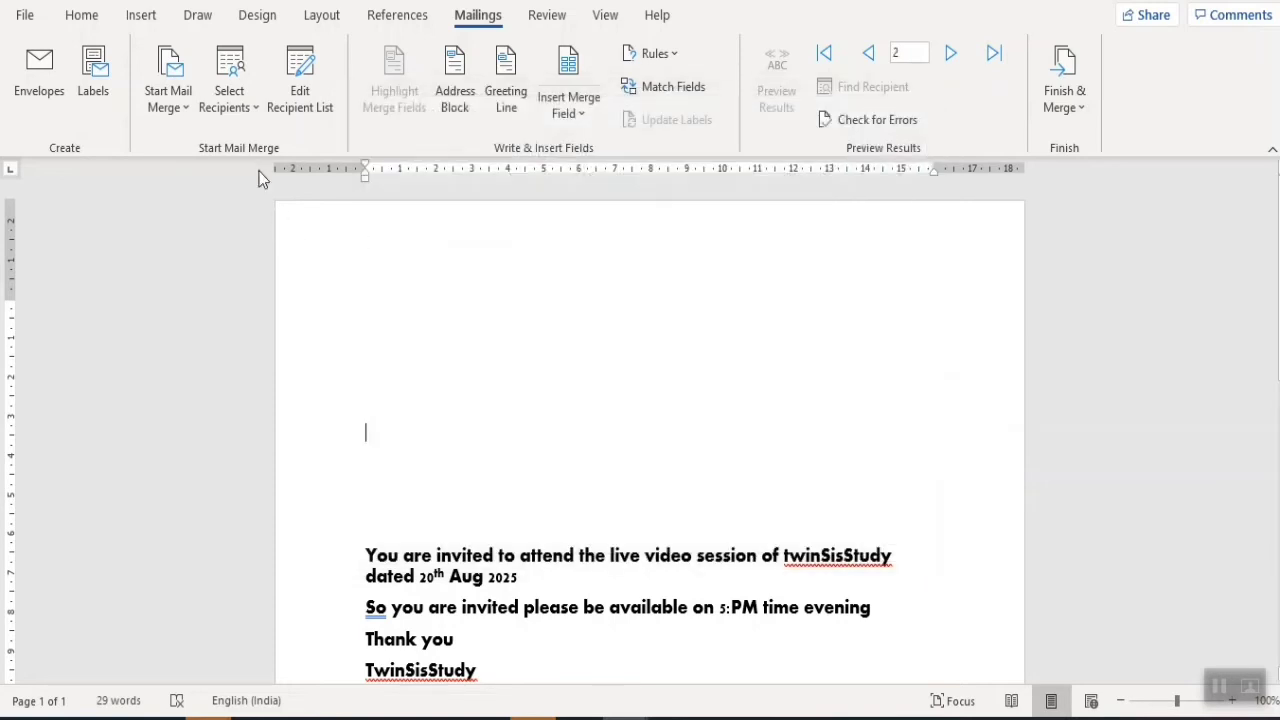
- Switch back to newList.mdb as the recipient list and check its three recipients
left_click(232, 115)
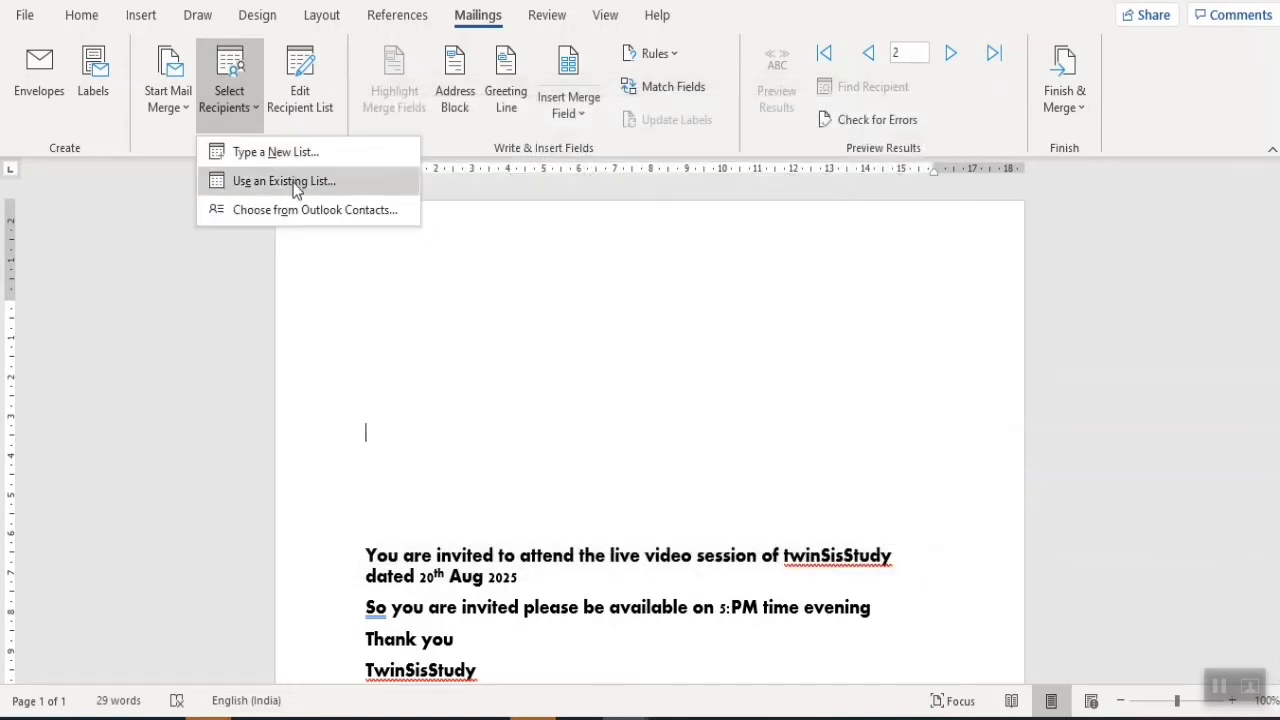
left_click(299, 186)
double_click(236, 158)
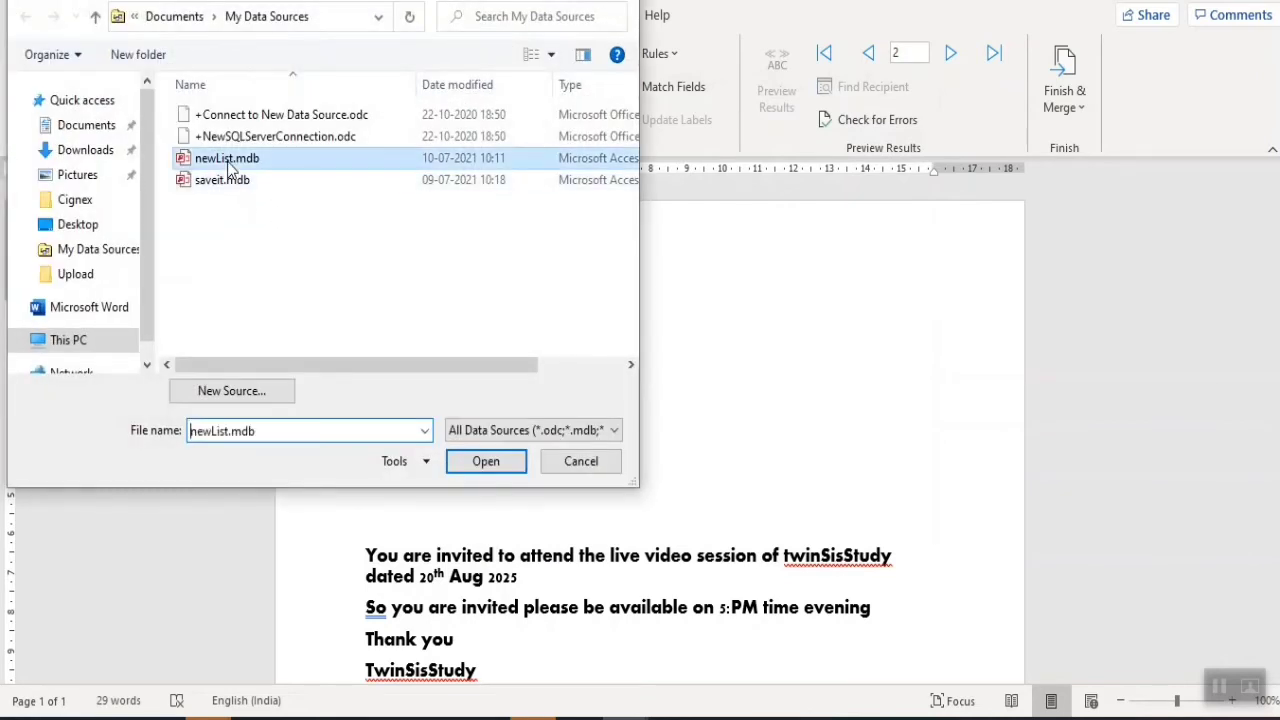
left_click(300, 80)
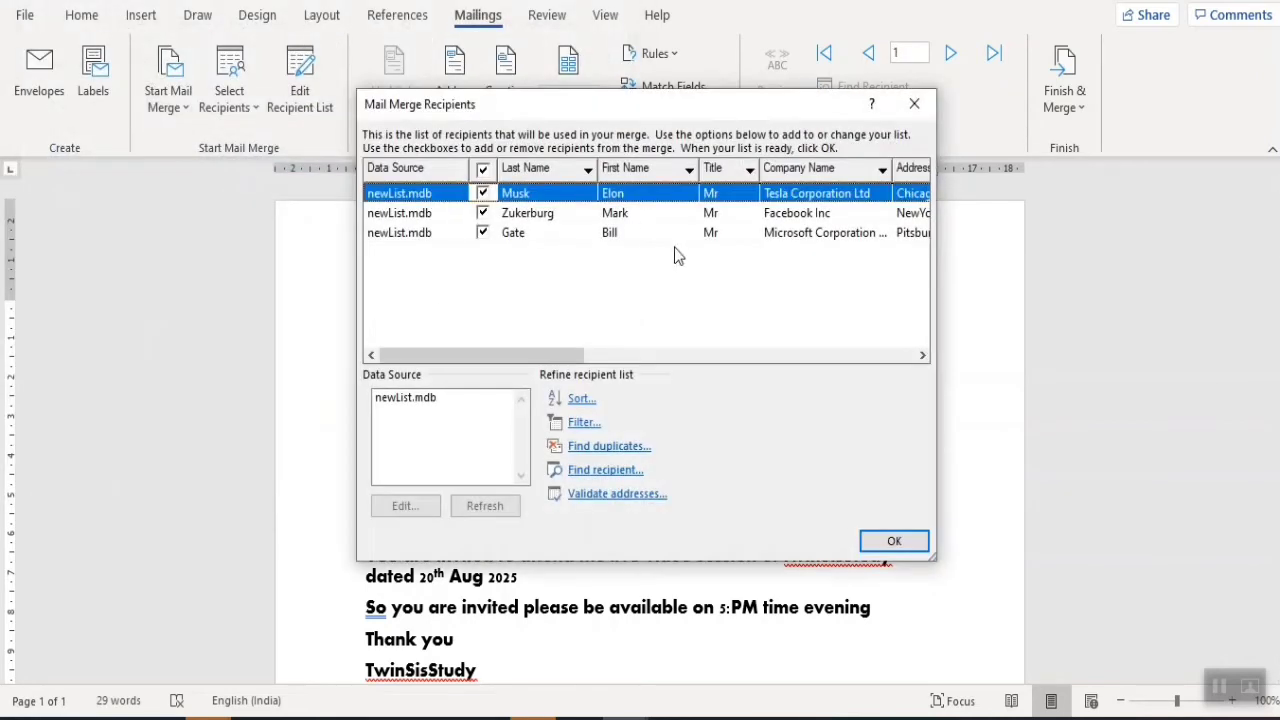
left_click_drag(540, 354, 786, 345)
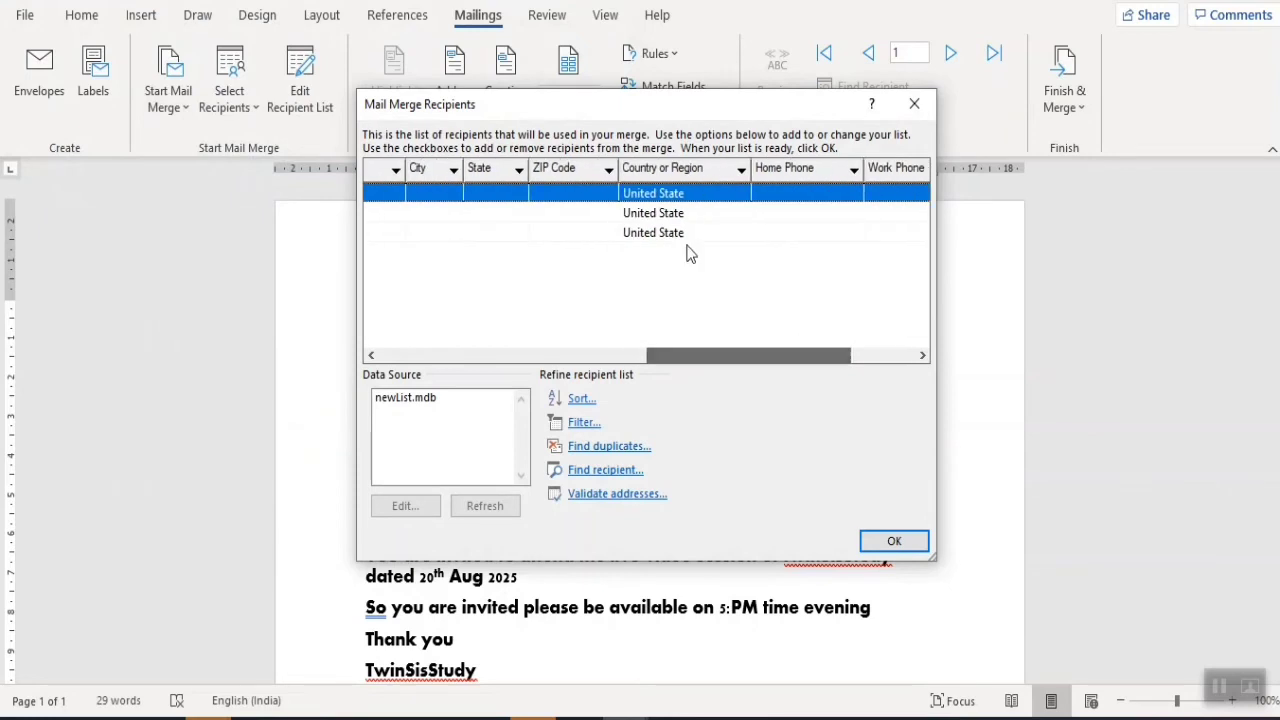
left_click(672, 216)
left_click(676, 232)
left_click(680, 213)
left_click(686, 193)
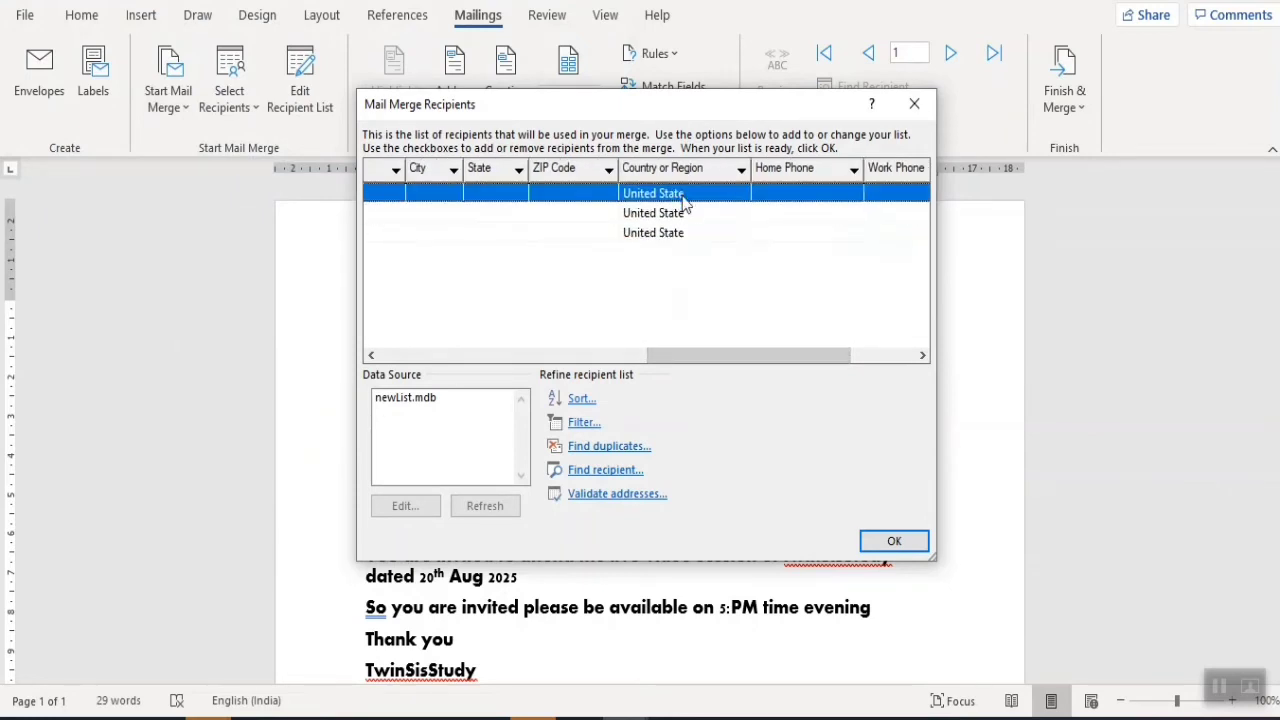
key("Down")
left_click(888, 537)
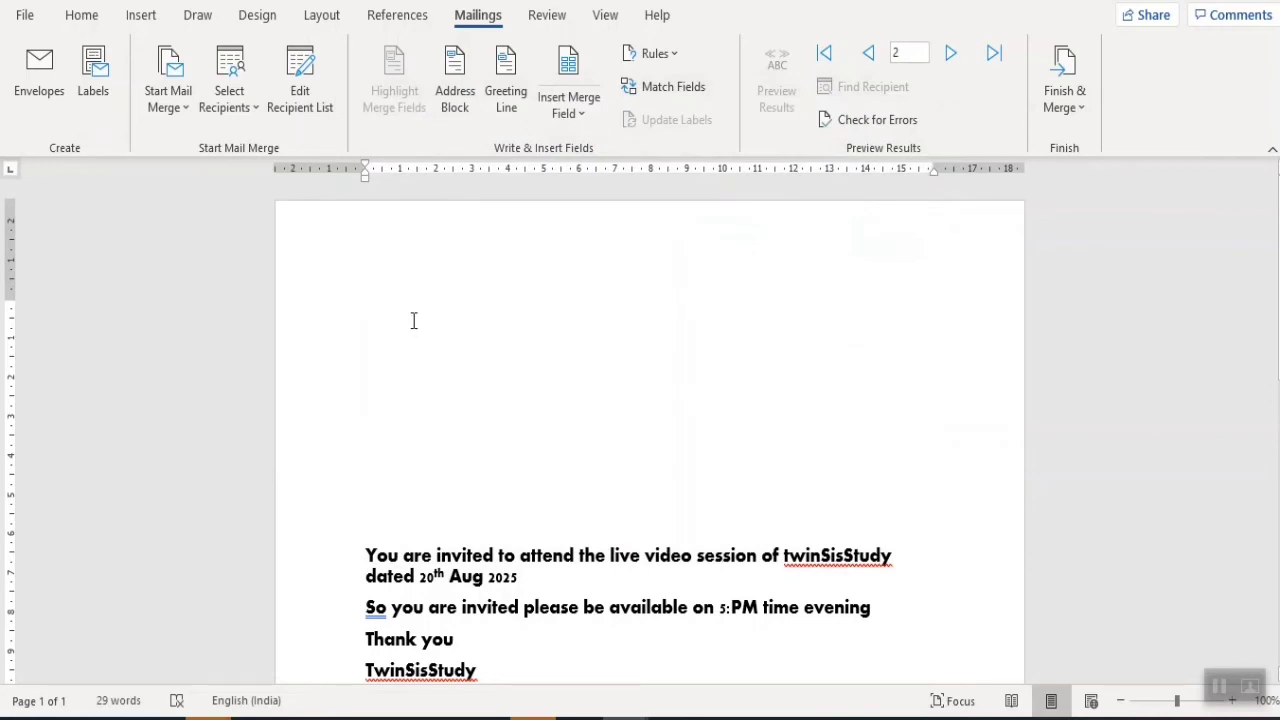
- Type 'To' and insert the recipient Address Block on the line below it
type("To")
key("Return")
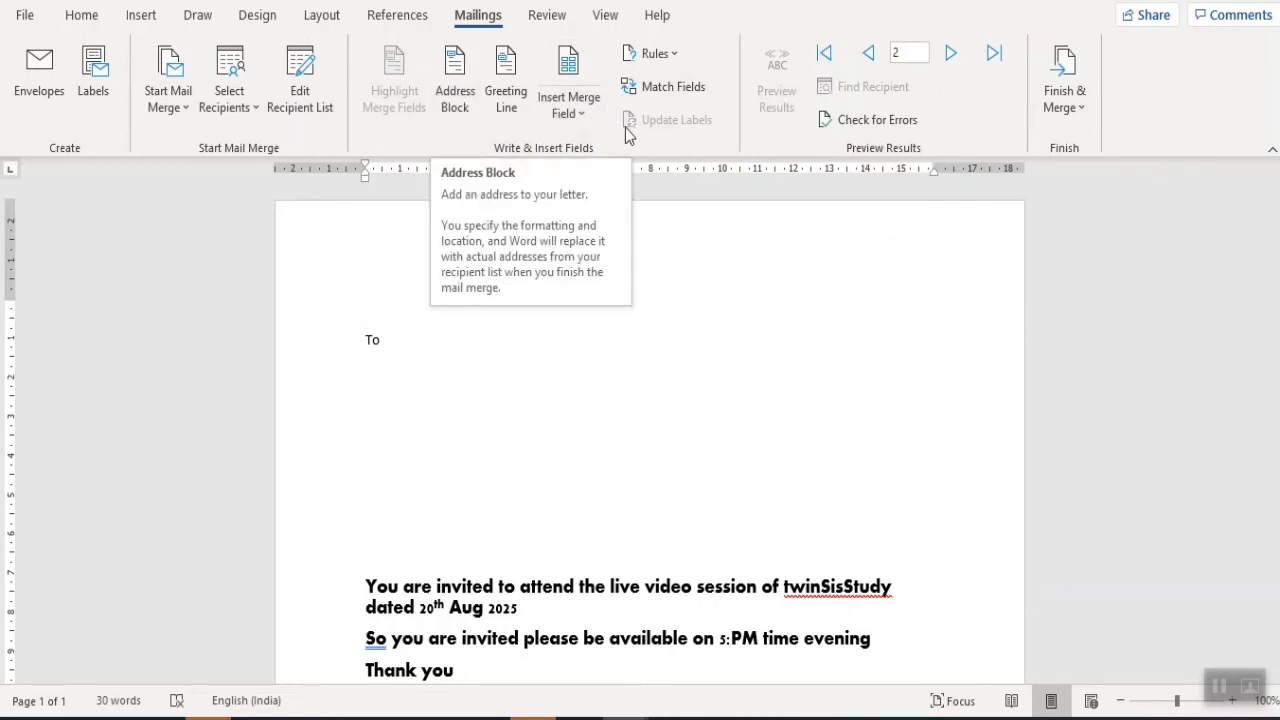
left_click(578, 110)
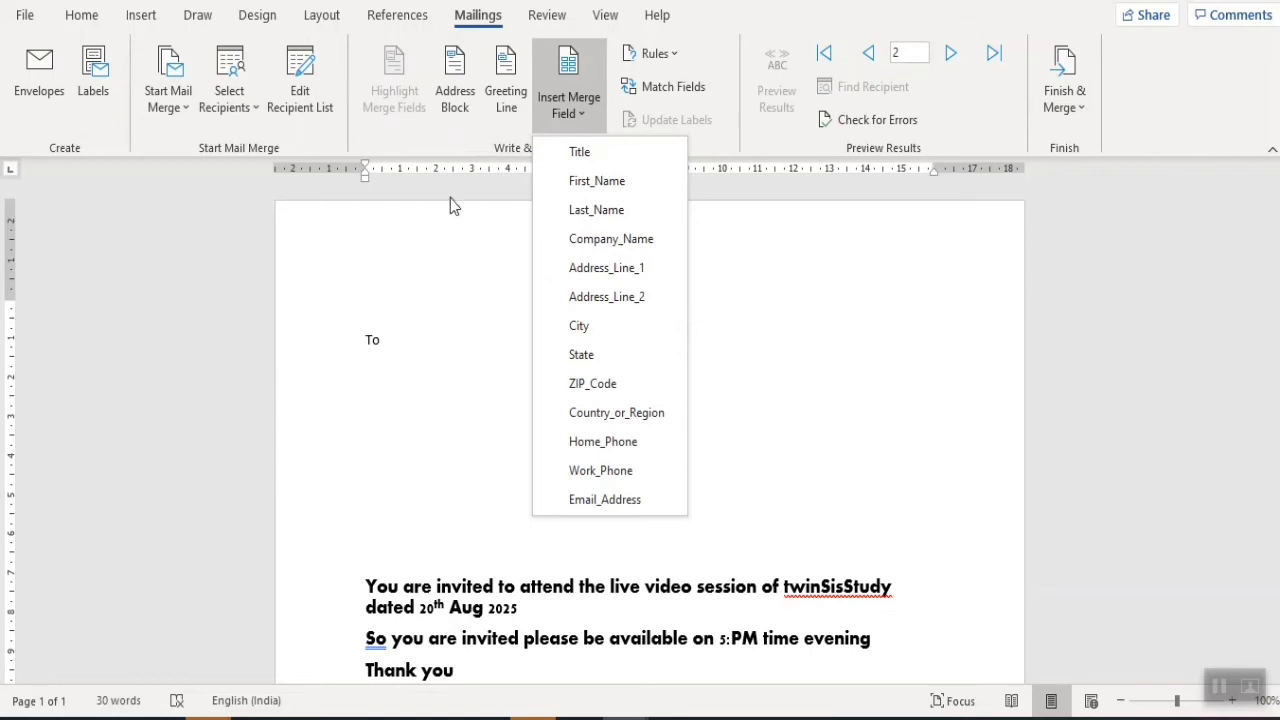
left_click(459, 100)
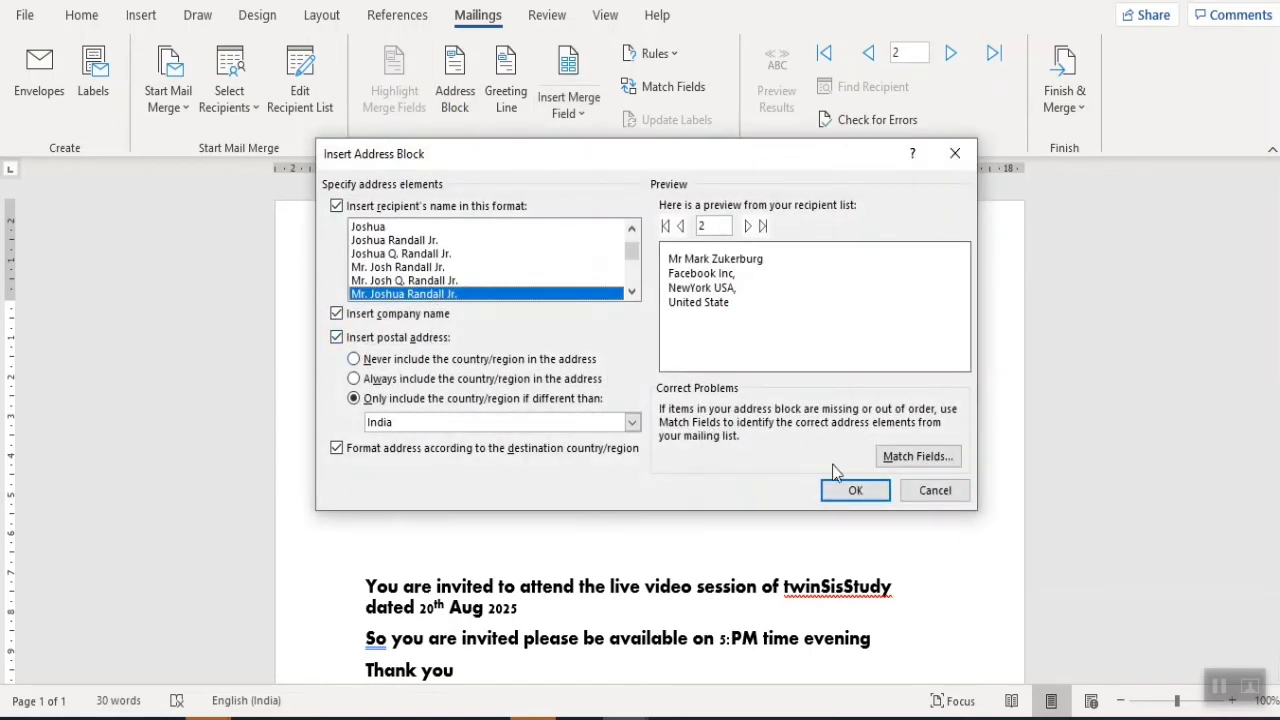
left_click(853, 490)
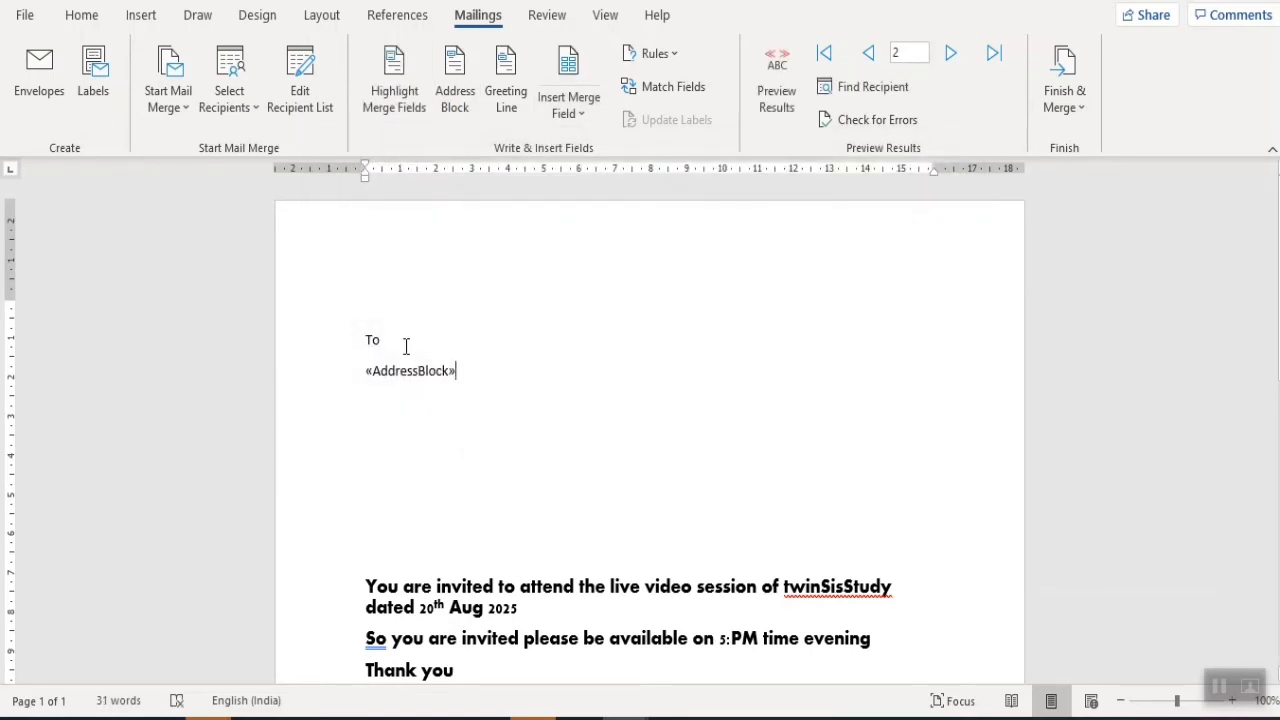
- Make the word 'To' 14 pt
left_click(363, 335, "shift")
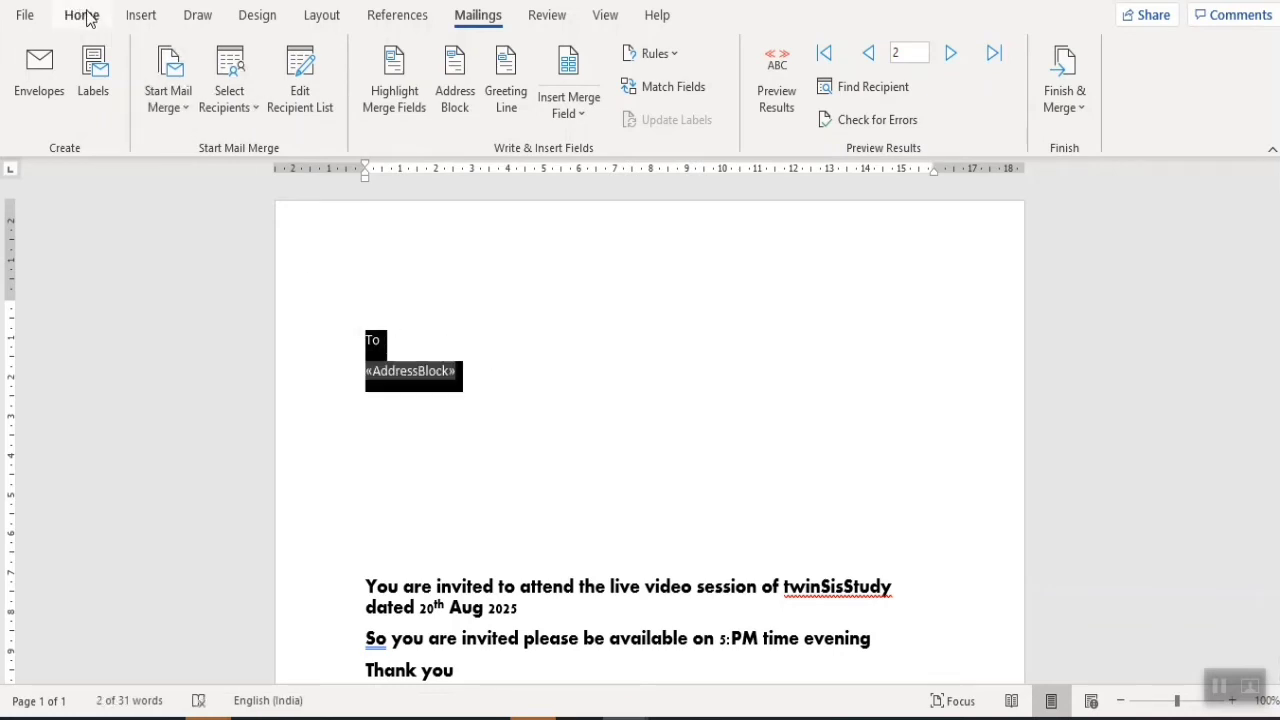
left_click(436, 310)
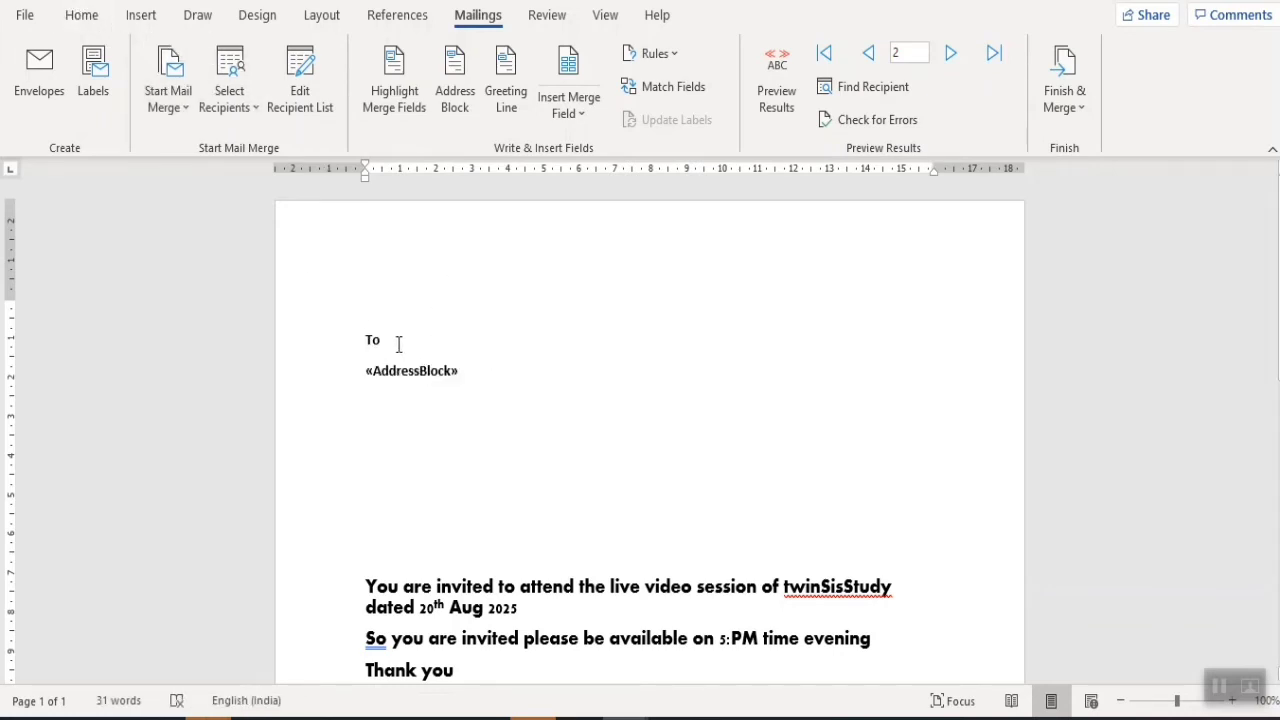
left_click_drag(398, 344, 366, 340)
left_click(82, 15)
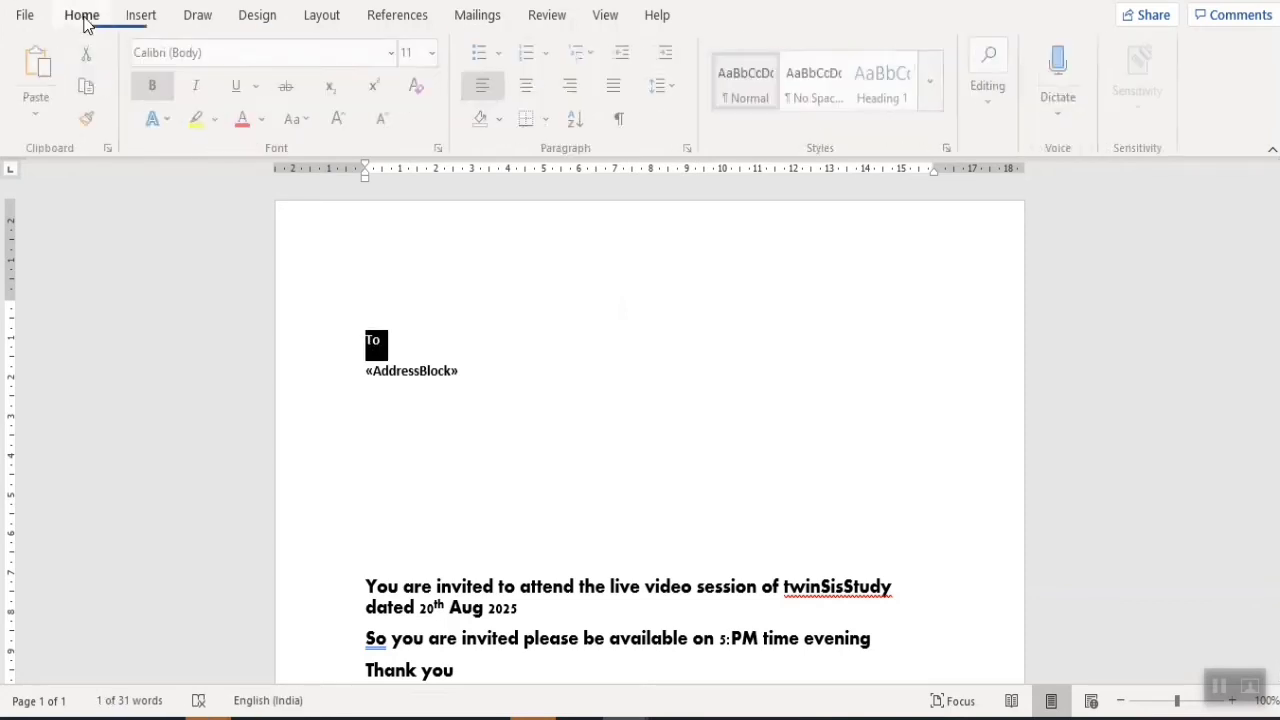
left_click(433, 53)
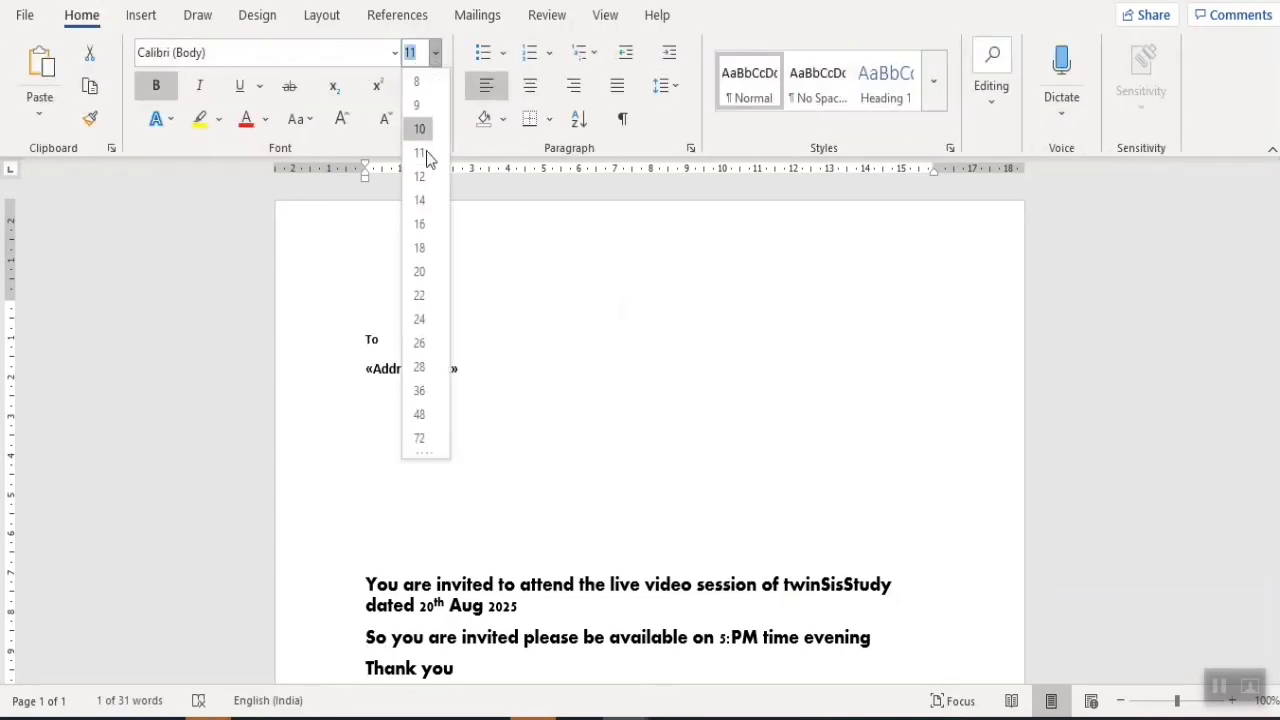
left_click(420, 201)
left_click(482, 386)
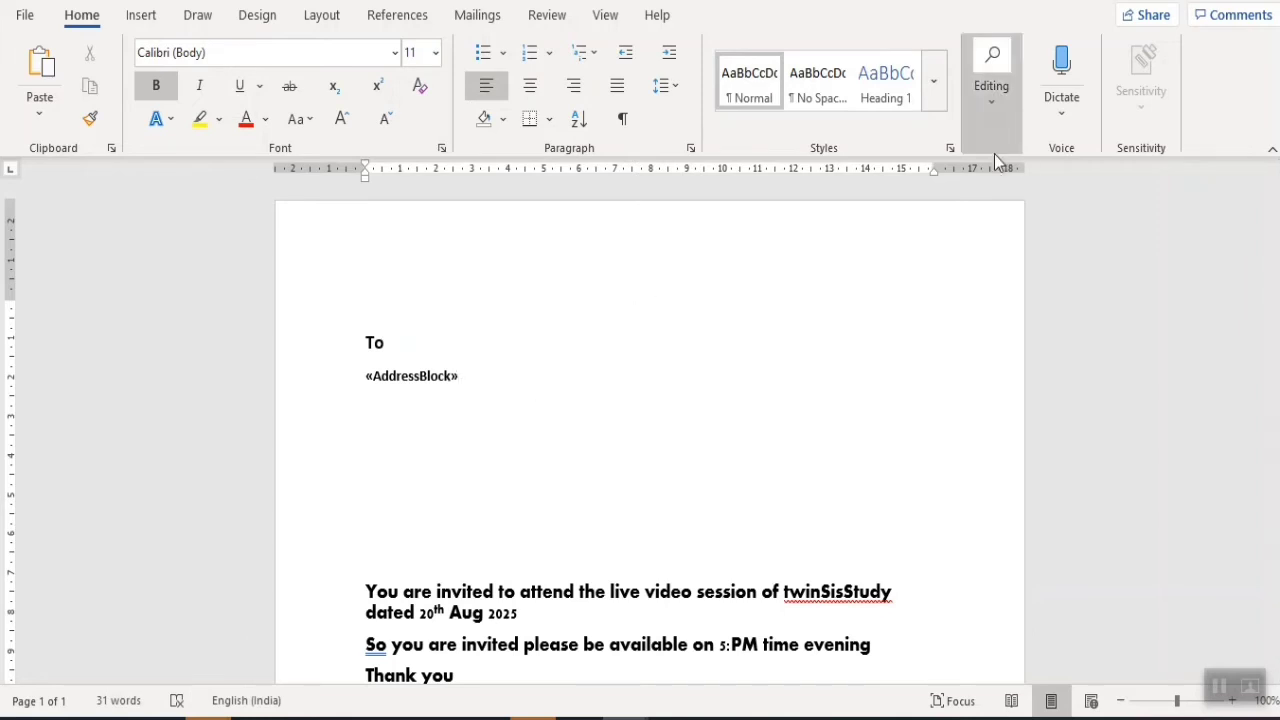
left_click(477, 15)
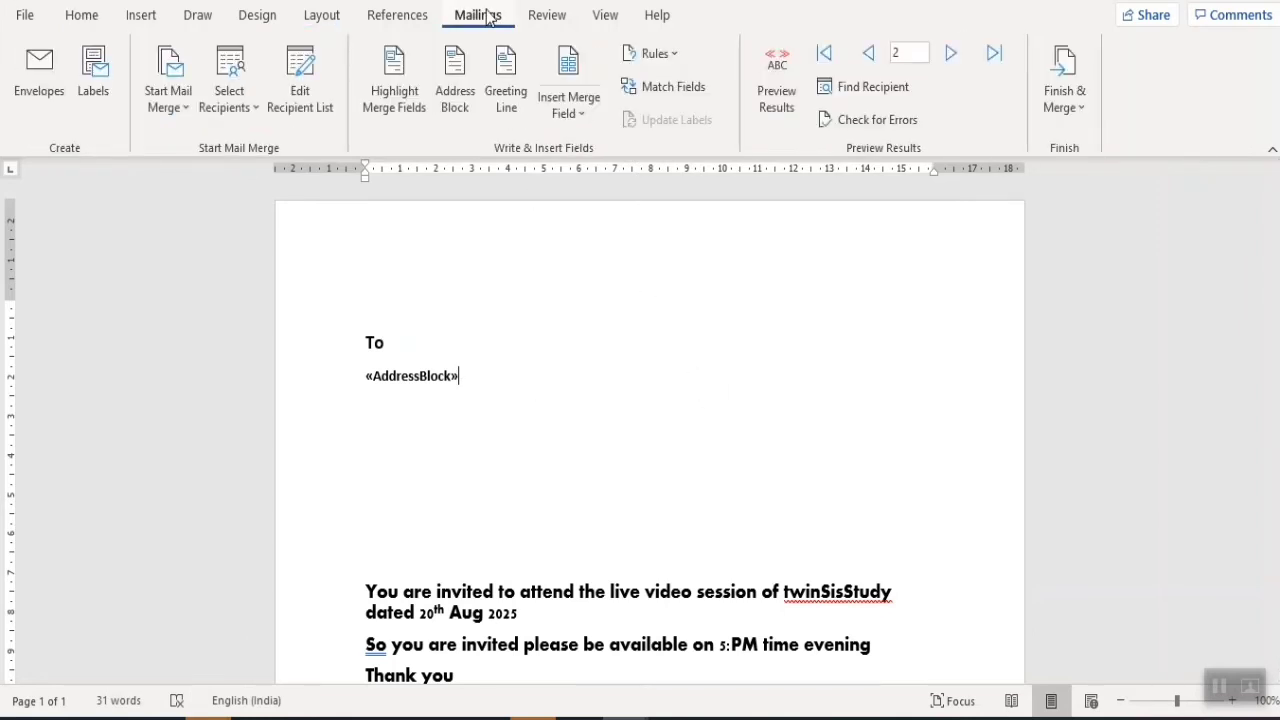
- Preview the letter with real recipient data and delete the empty lines above the invitation
left_click(774, 108)
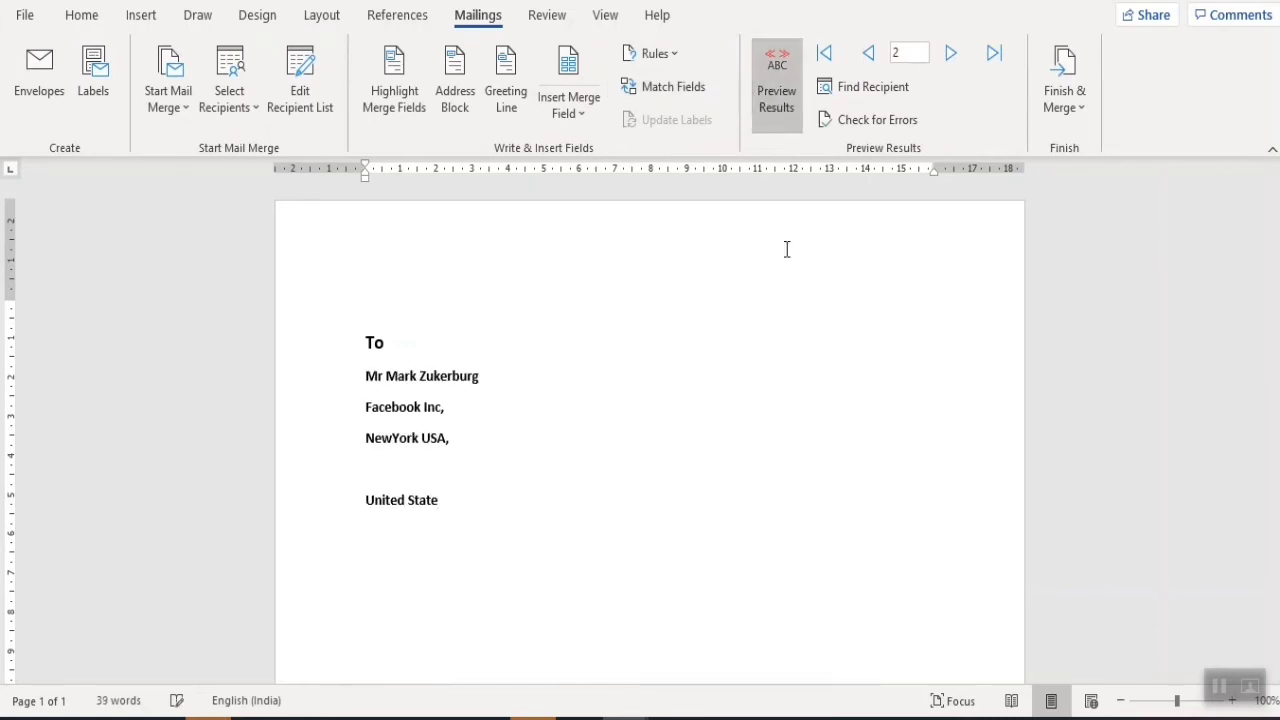
scroll(544, 493, "down", 3)
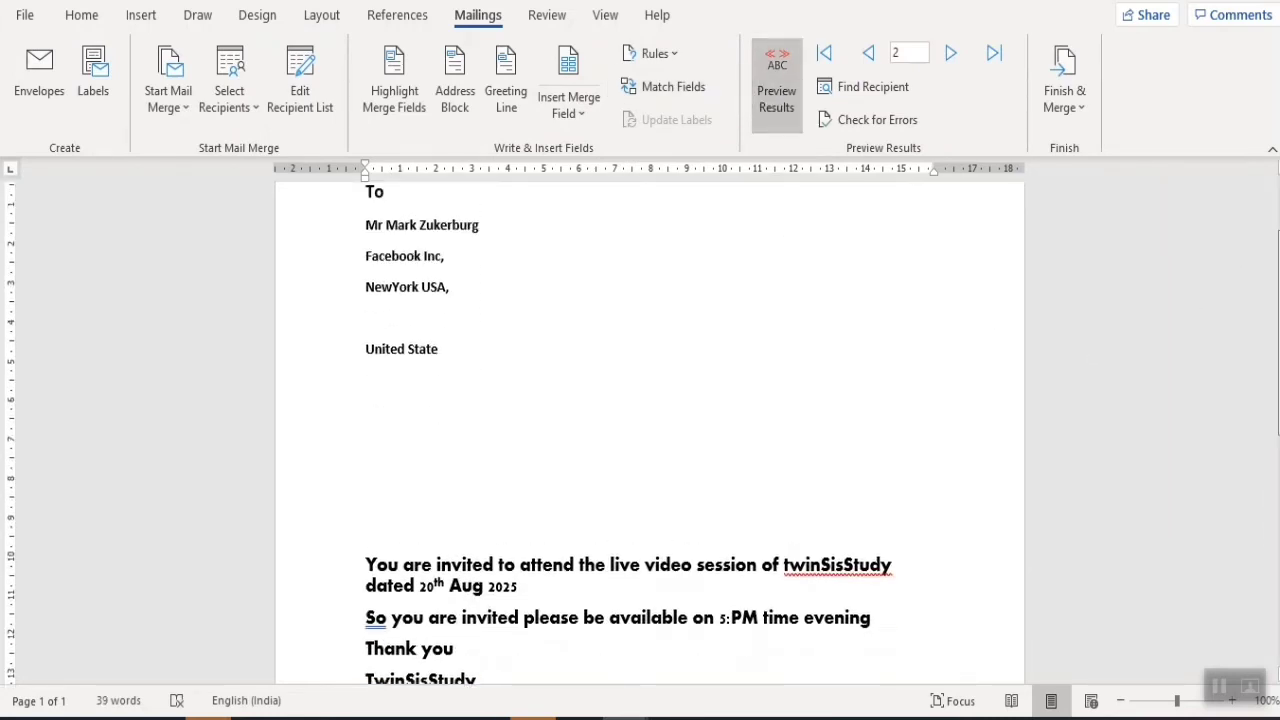
key("Delete")
key("Delete")
key("Delete")
key("Delete")
key("Delete")
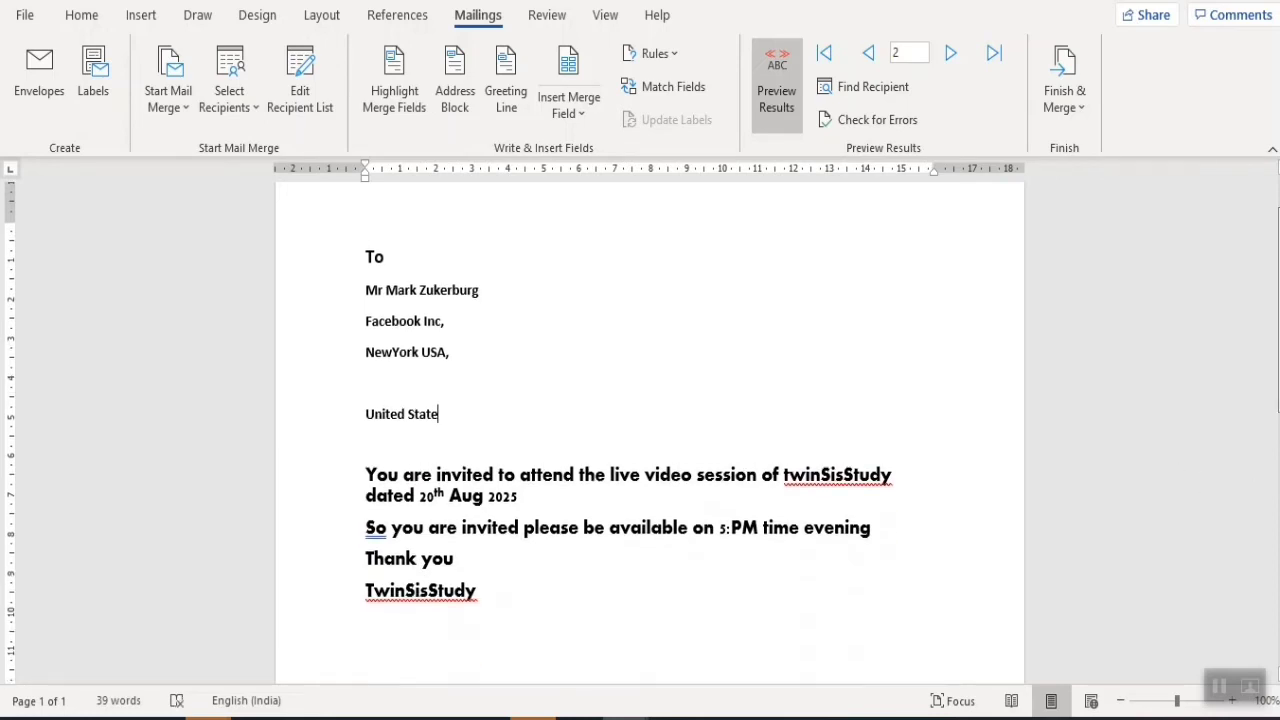
scroll(1277, 480, "up", 3)
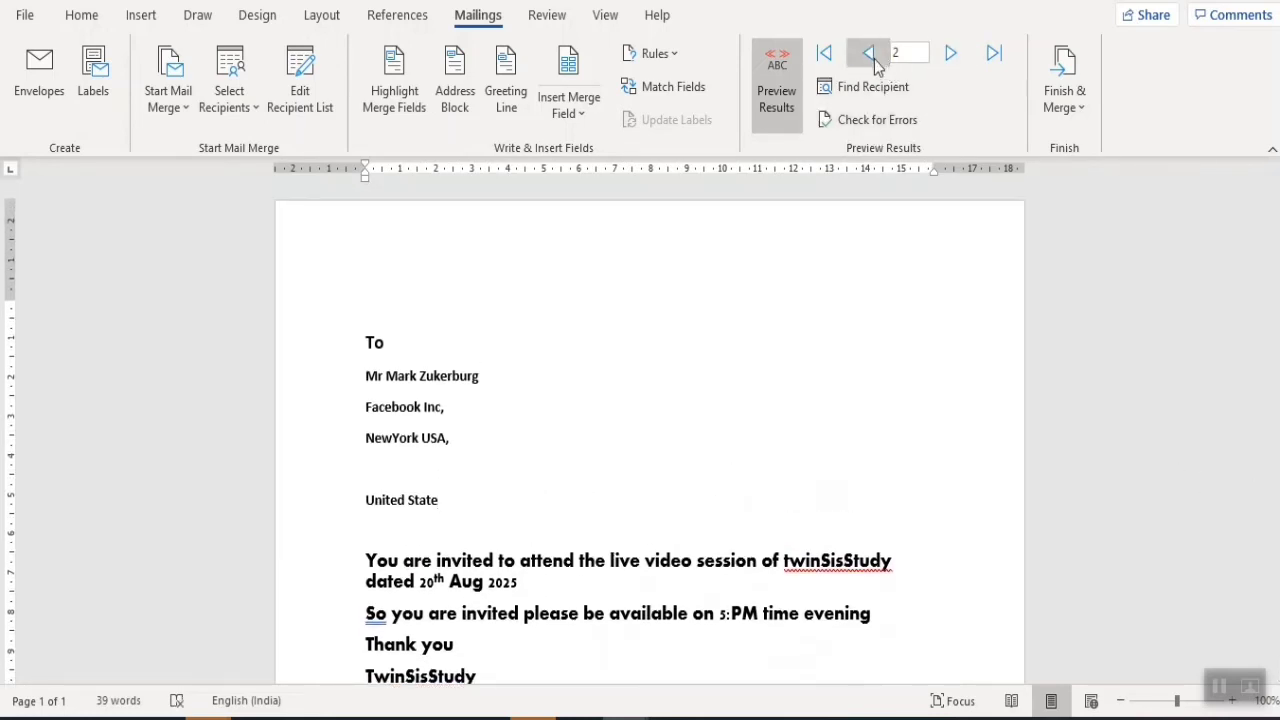
- Step to the next recipient and back to record 1, checking the name line and letter text
left_click(950, 53)
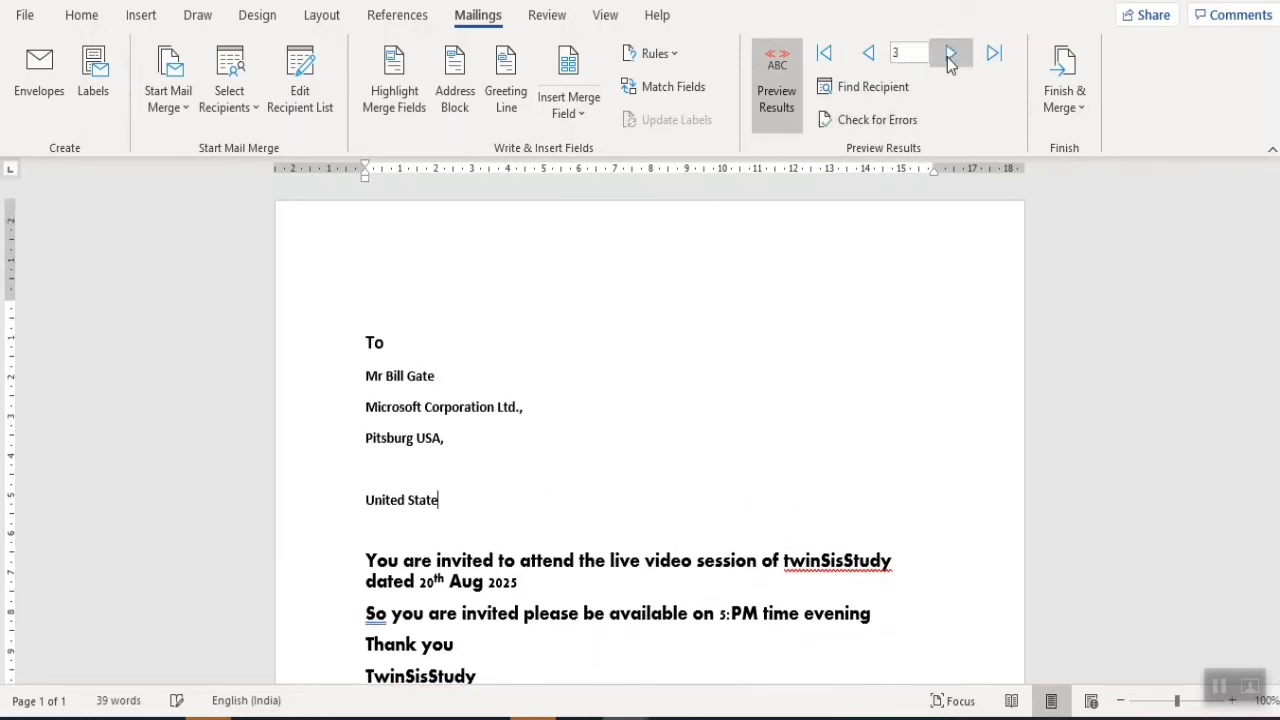
triple_click(449, 383)
left_click(873, 62)
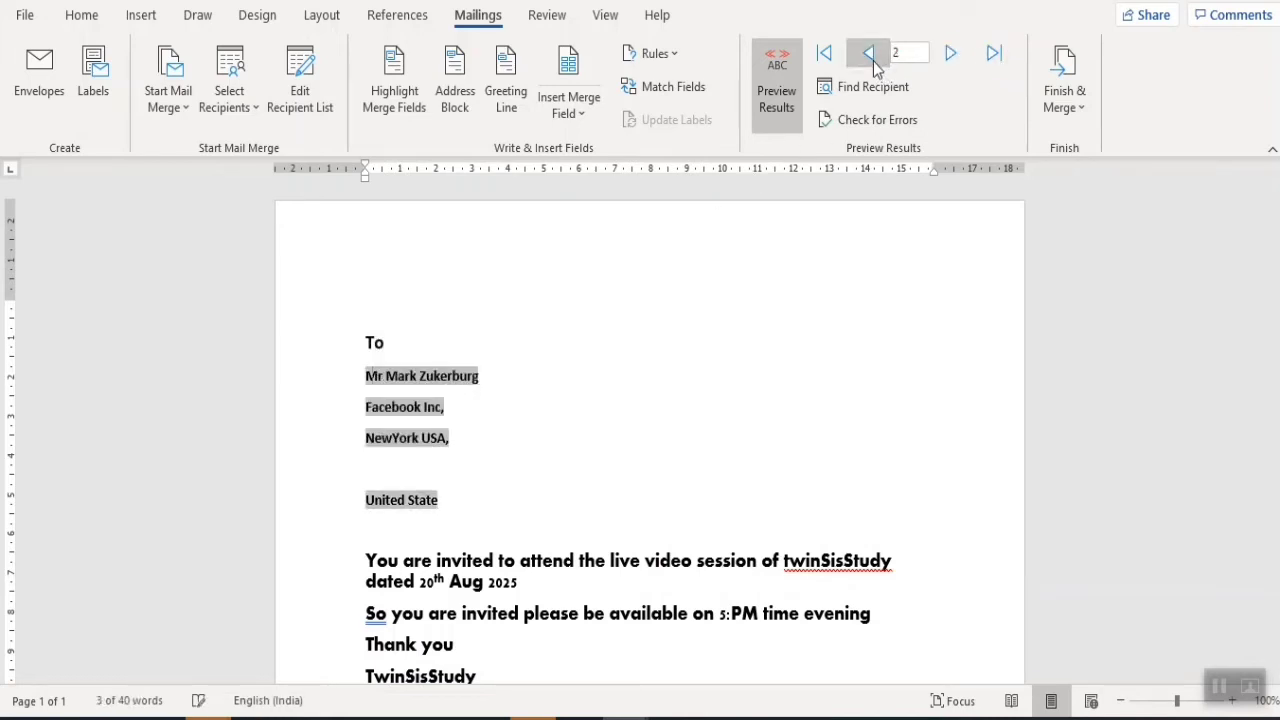
left_click_drag(513, 372, 374, 376)
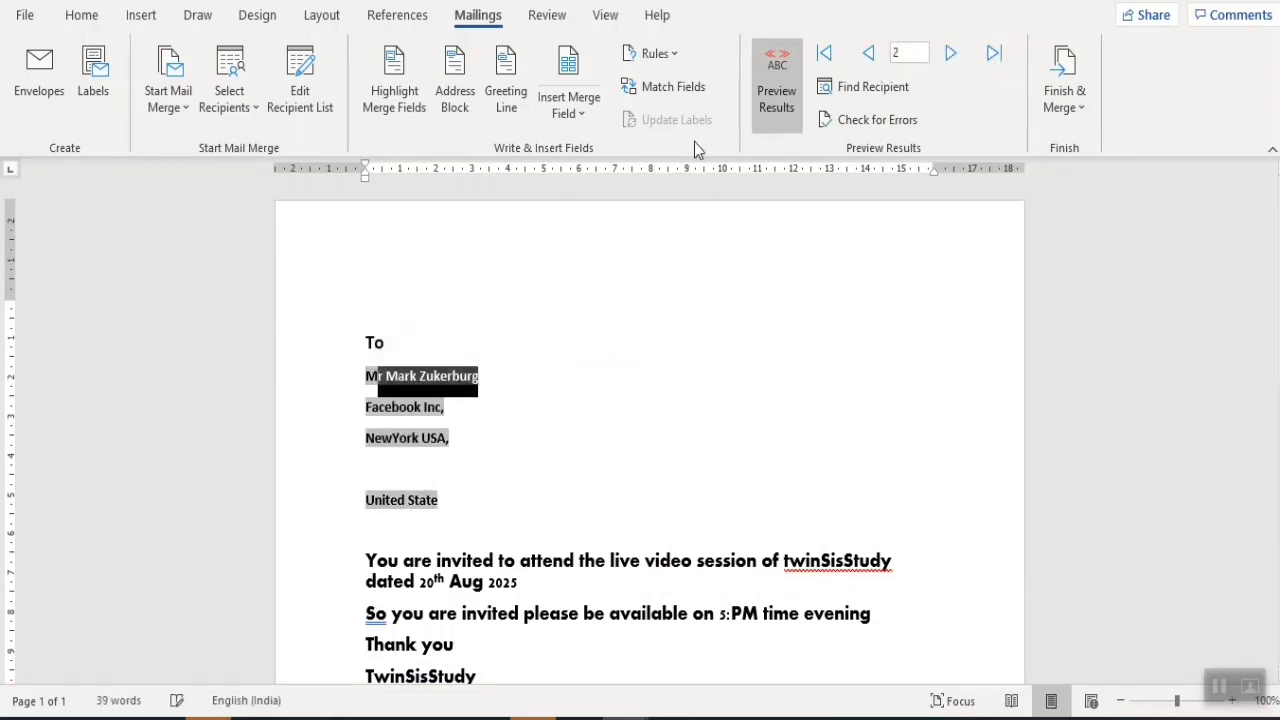
left_click(868, 60)
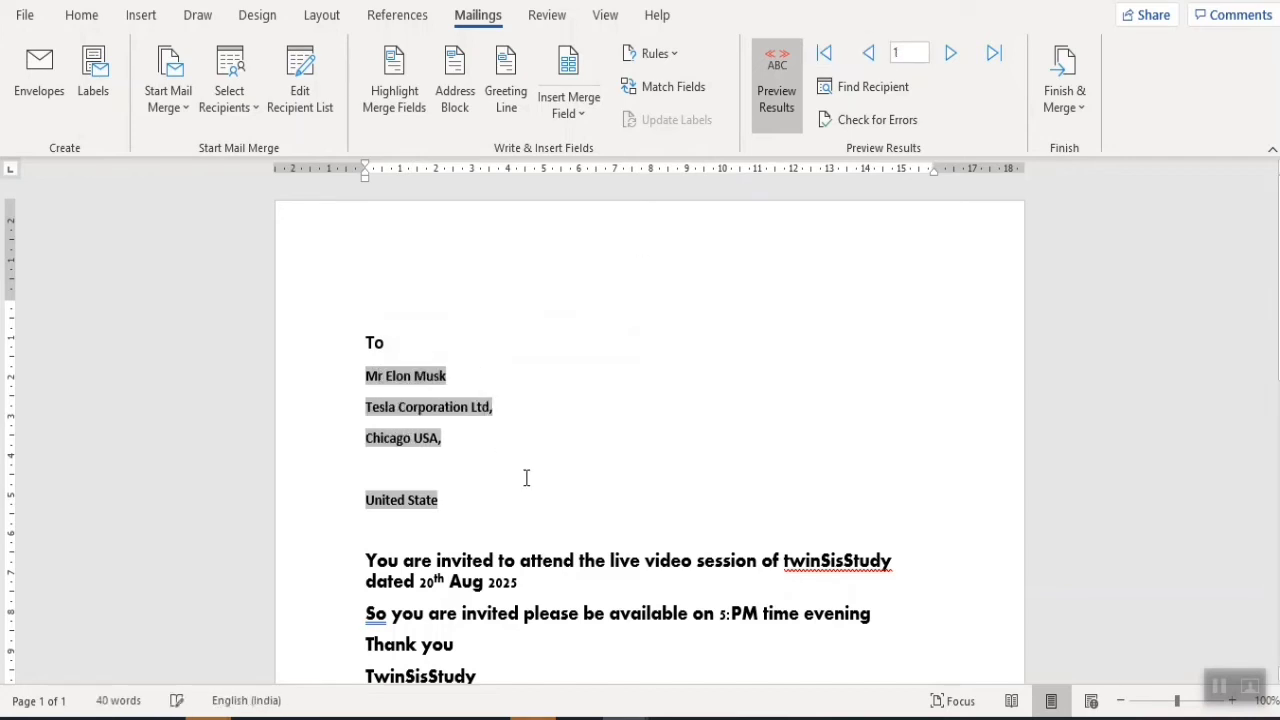
left_click_drag(477, 379, 342, 372)
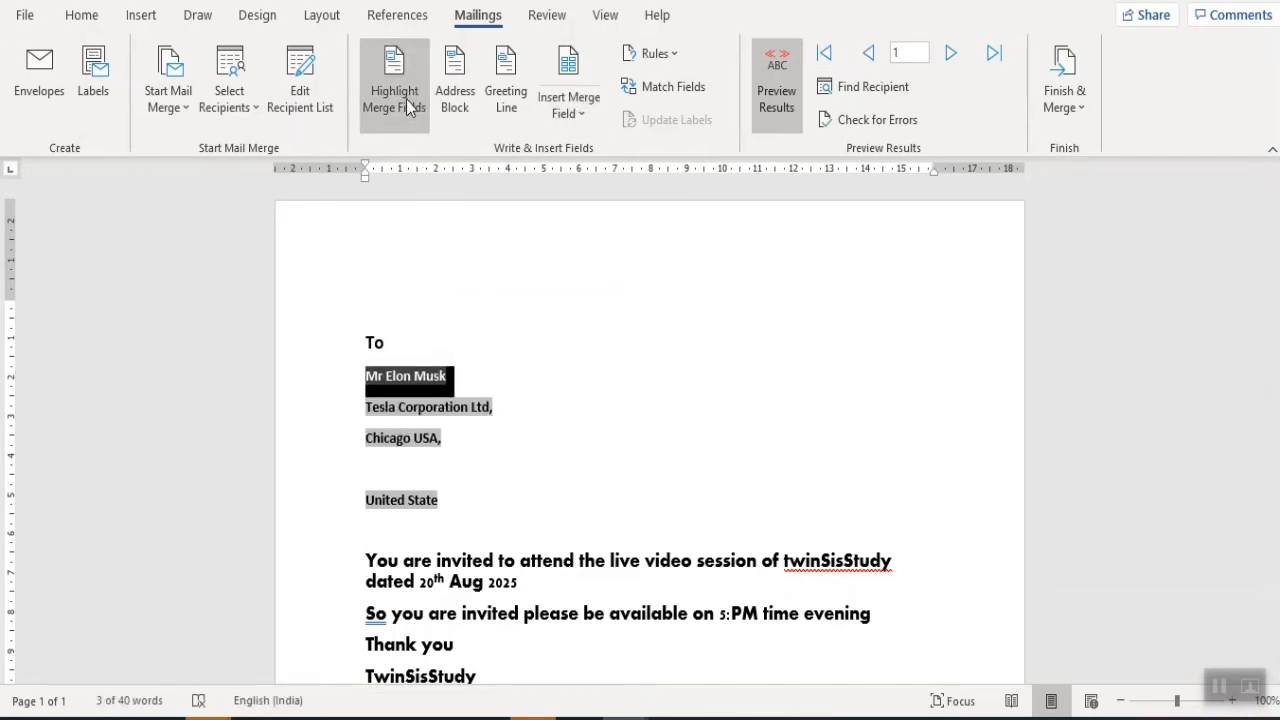
left_click(533, 478)
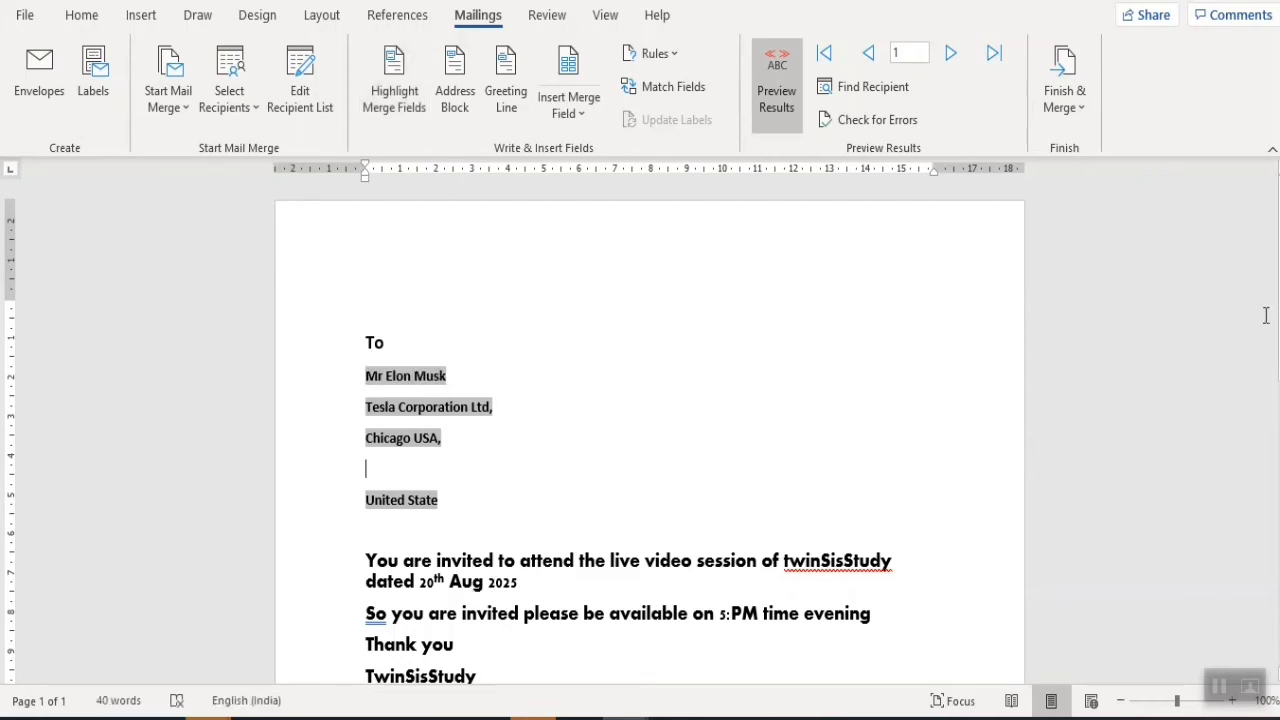
scroll(392, 285, "down", 1)
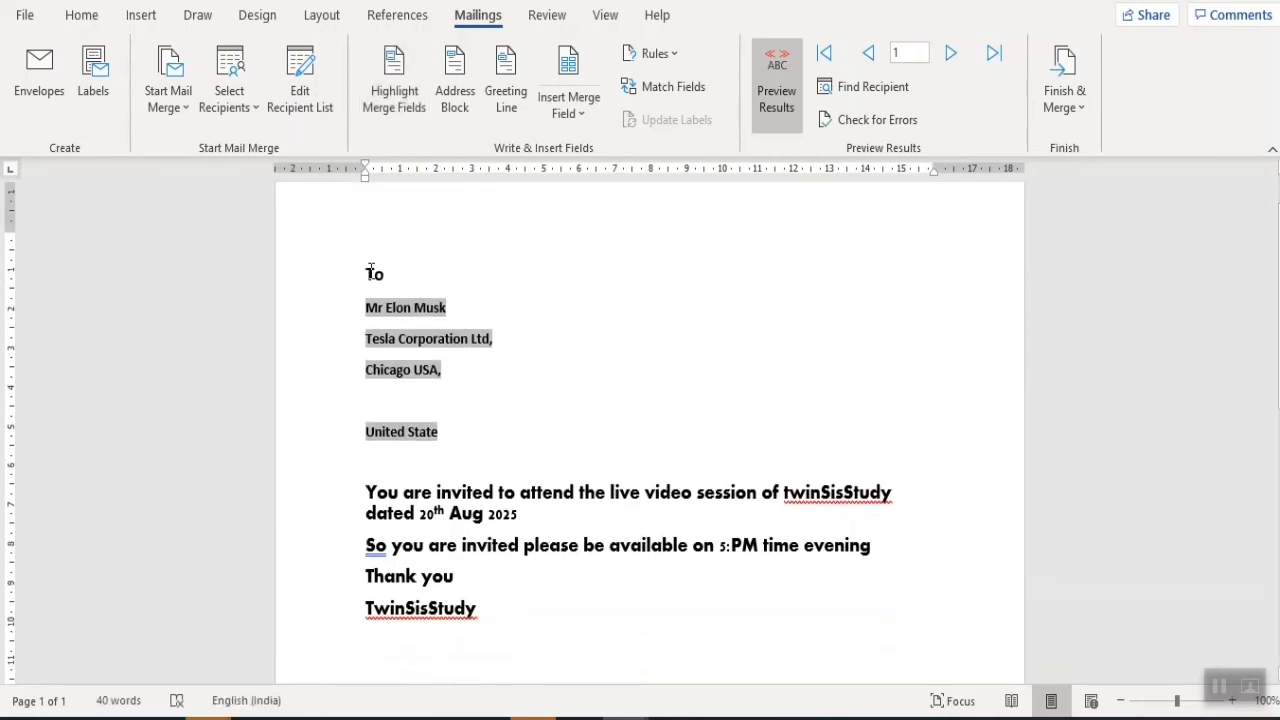
left_click_drag(370, 272, 472, 586)
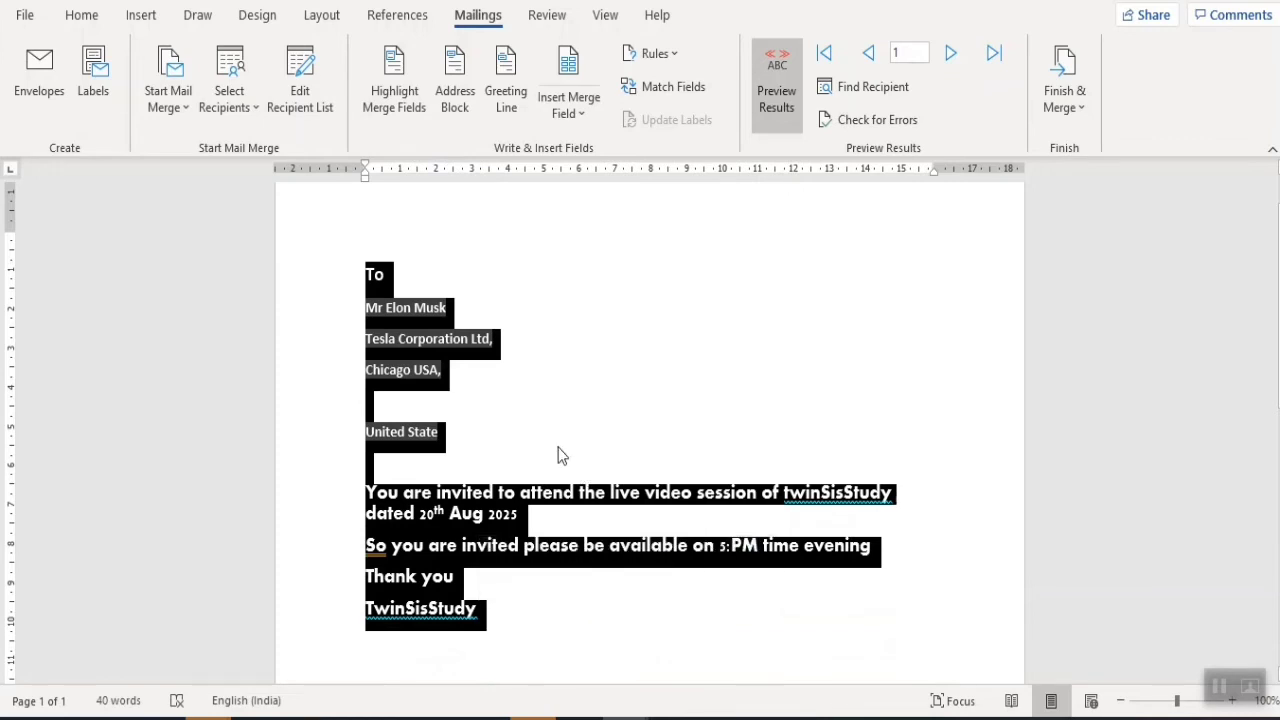
left_click(476, 415)
left_click(1068, 108)
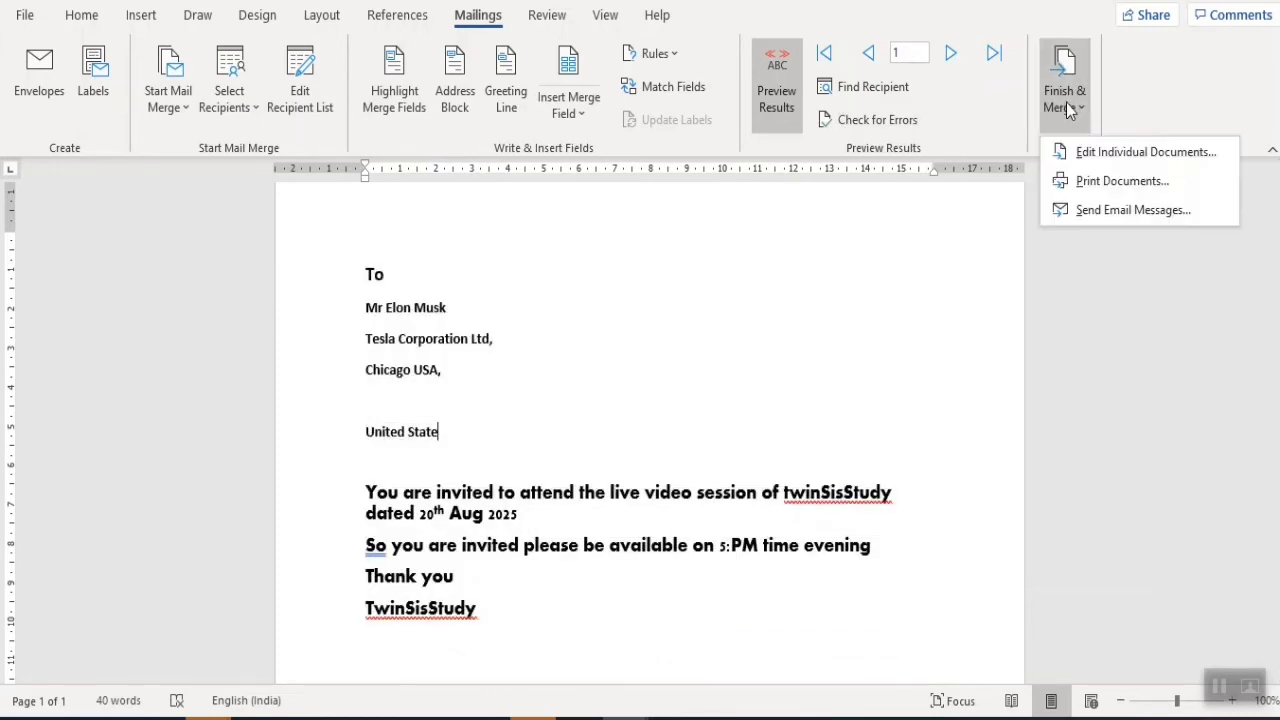
- Merge records 2 to 3 to the printer and confirm the print job
left_click(1118, 185)
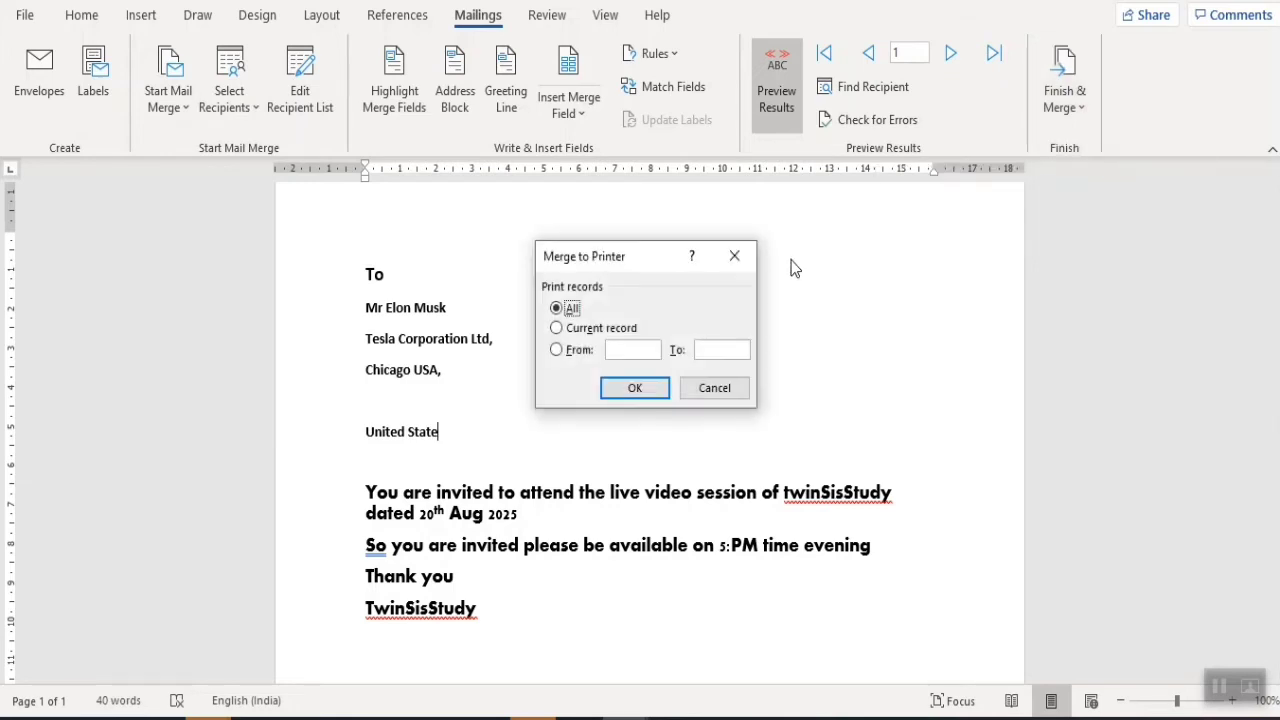
left_click(604, 333)
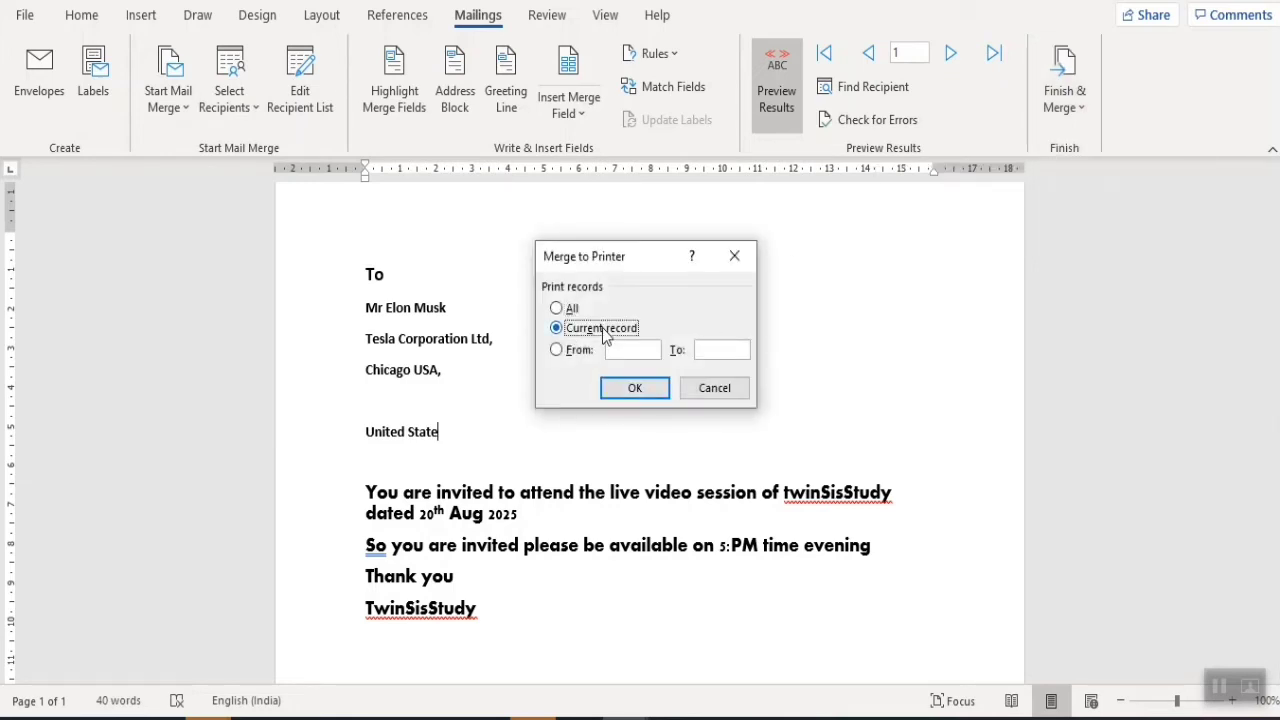
left_click(581, 351)
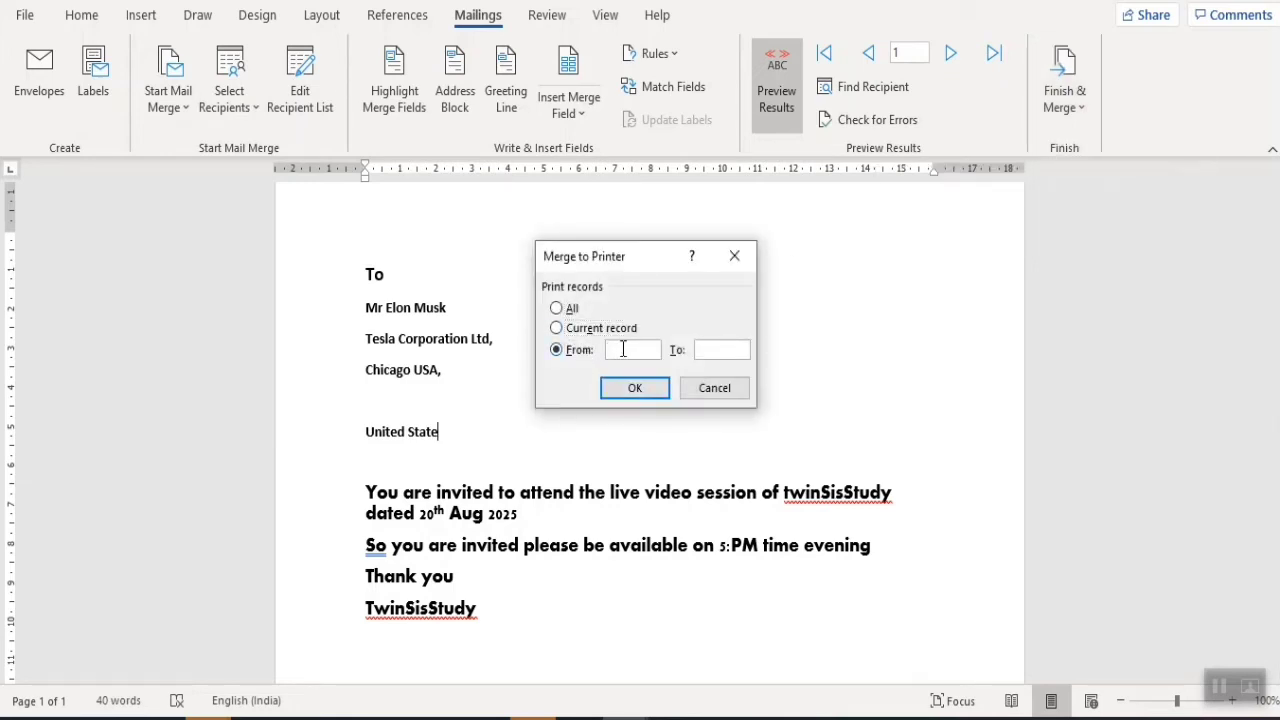
type("1")
left_click_drag(656, 349, 580, 347)
type("2")
left_click_drag(712, 362, 679, 352)
type("3")
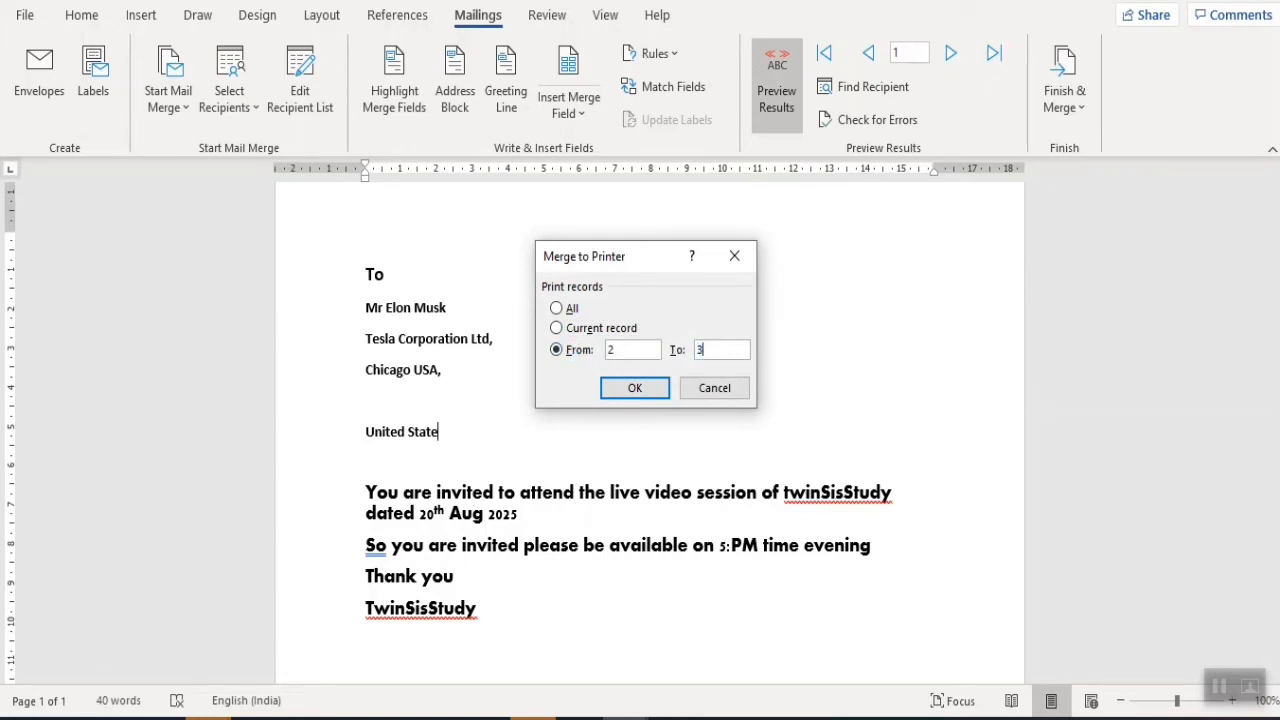
left_click(636, 389)
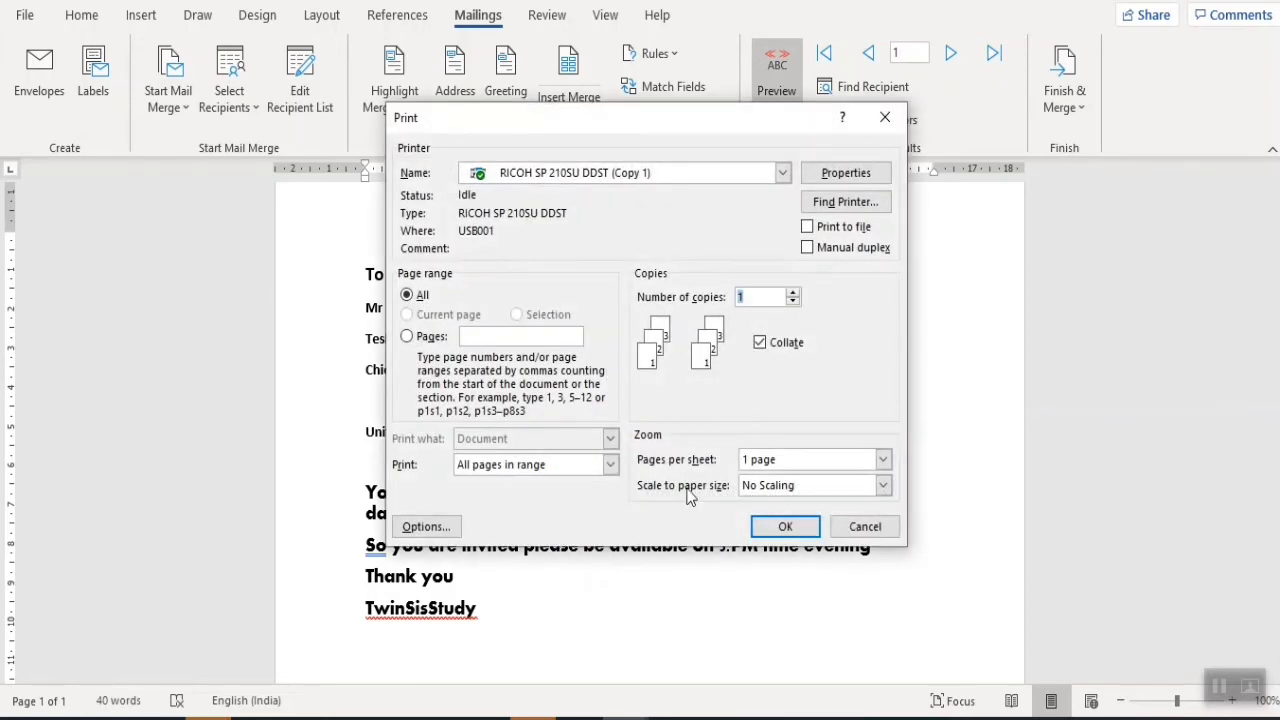
left_click(786, 527)
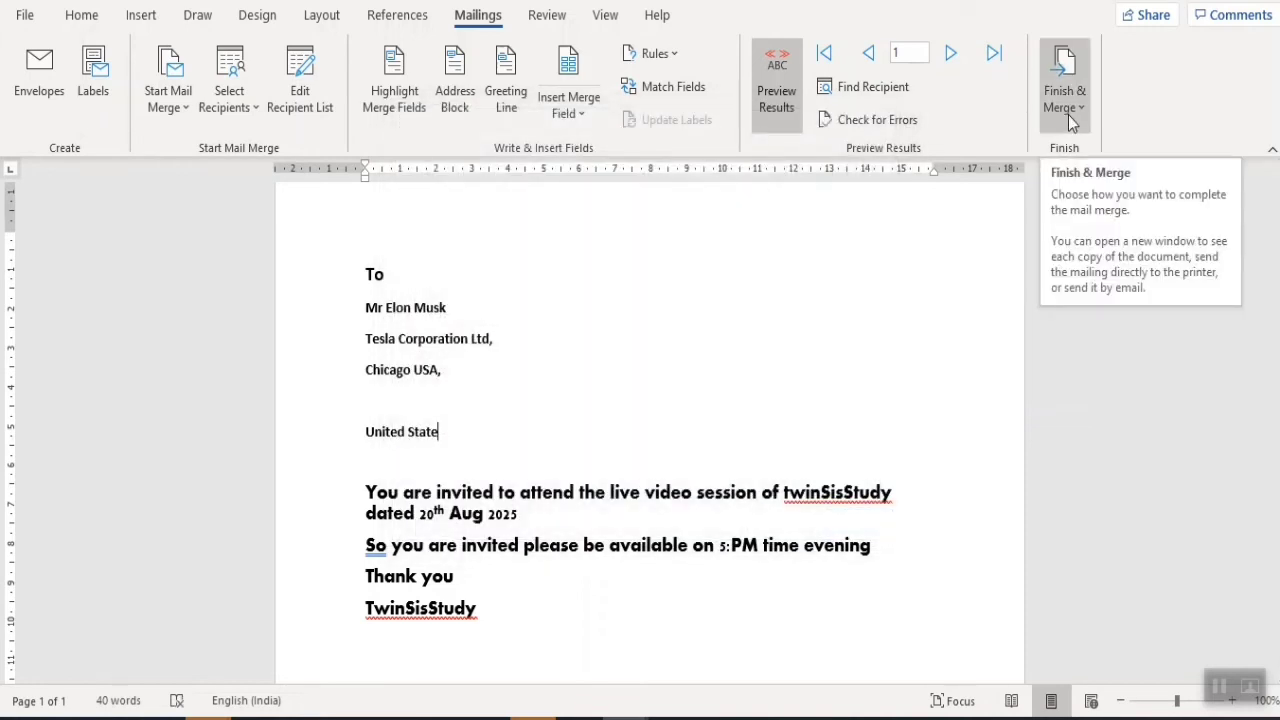
left_click(1070, 118)
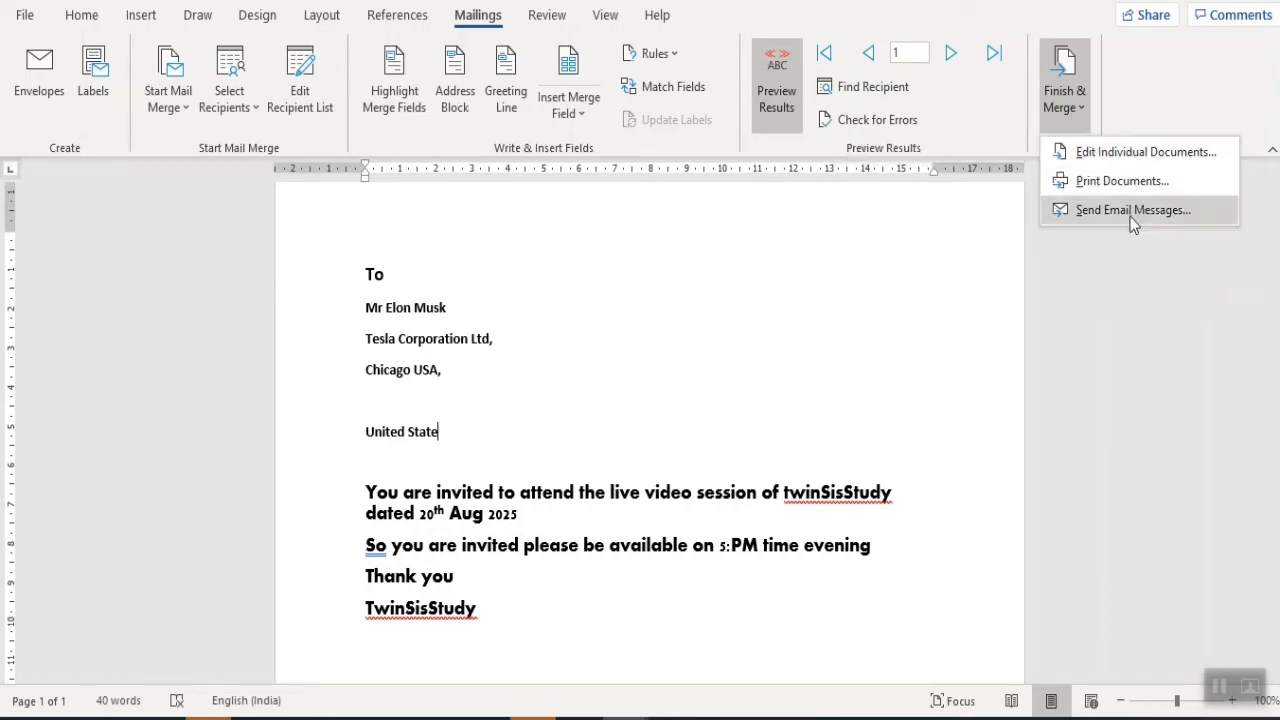
left_click(591, 283)
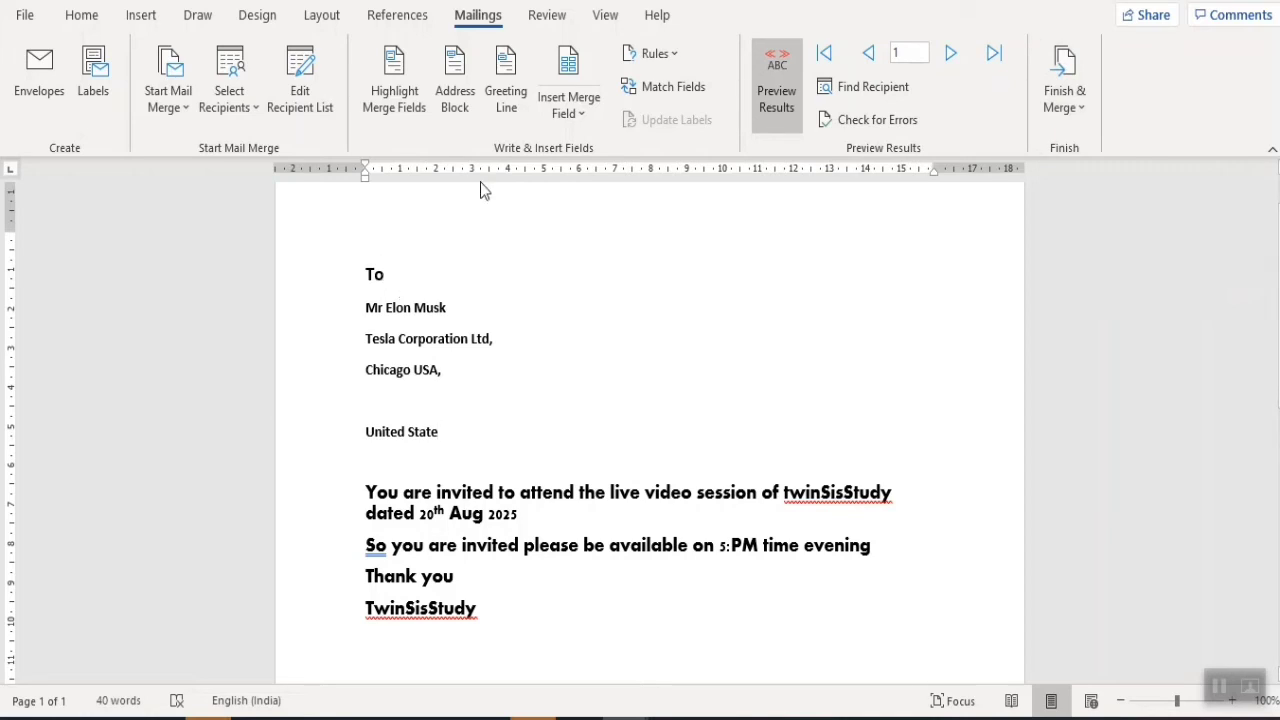
- Show field codes, delete «AddressBlock» under To, and insert «Title» on its own line
left_click(799, 84)
left_click_drag(463, 318, 345, 326)
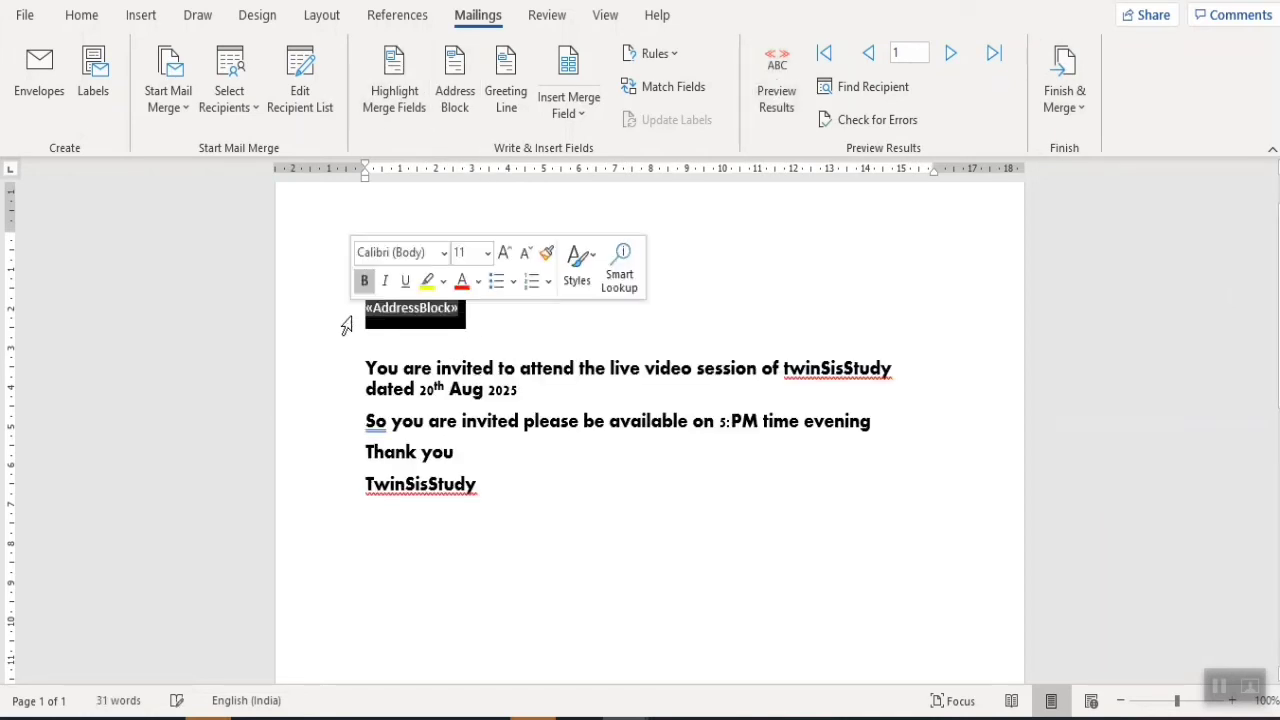
key("Delete")
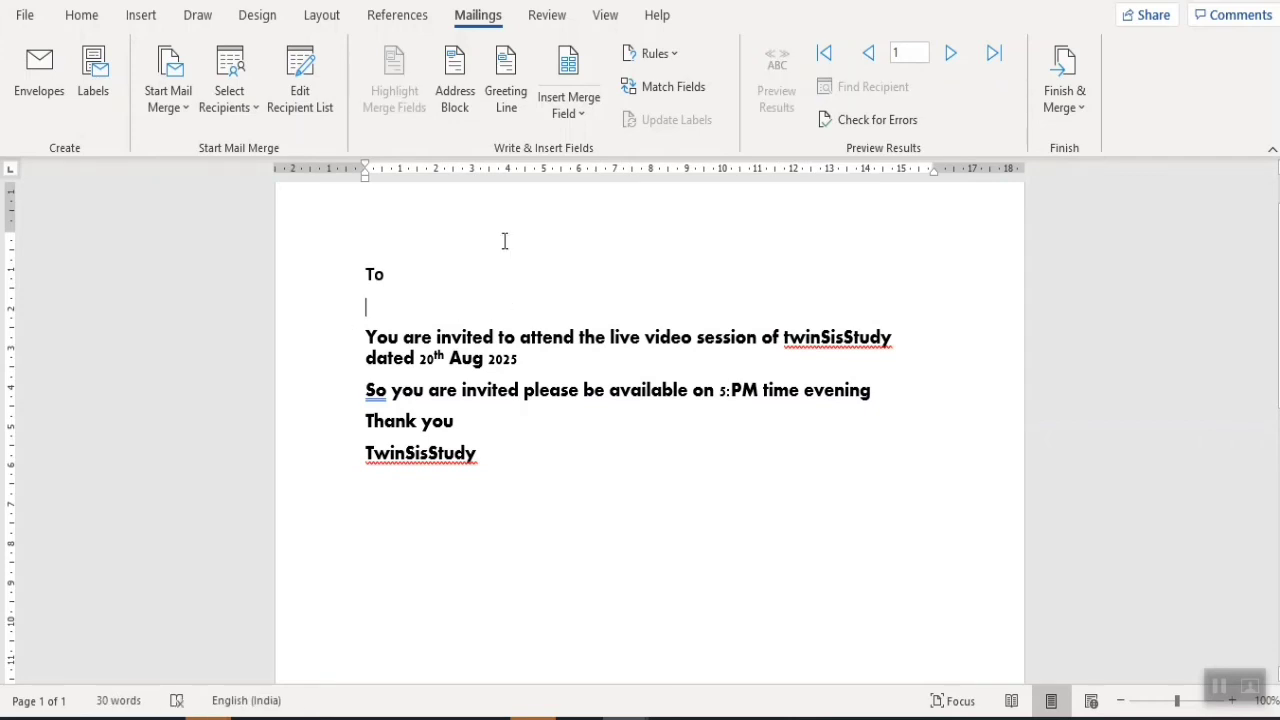
left_click(572, 108)
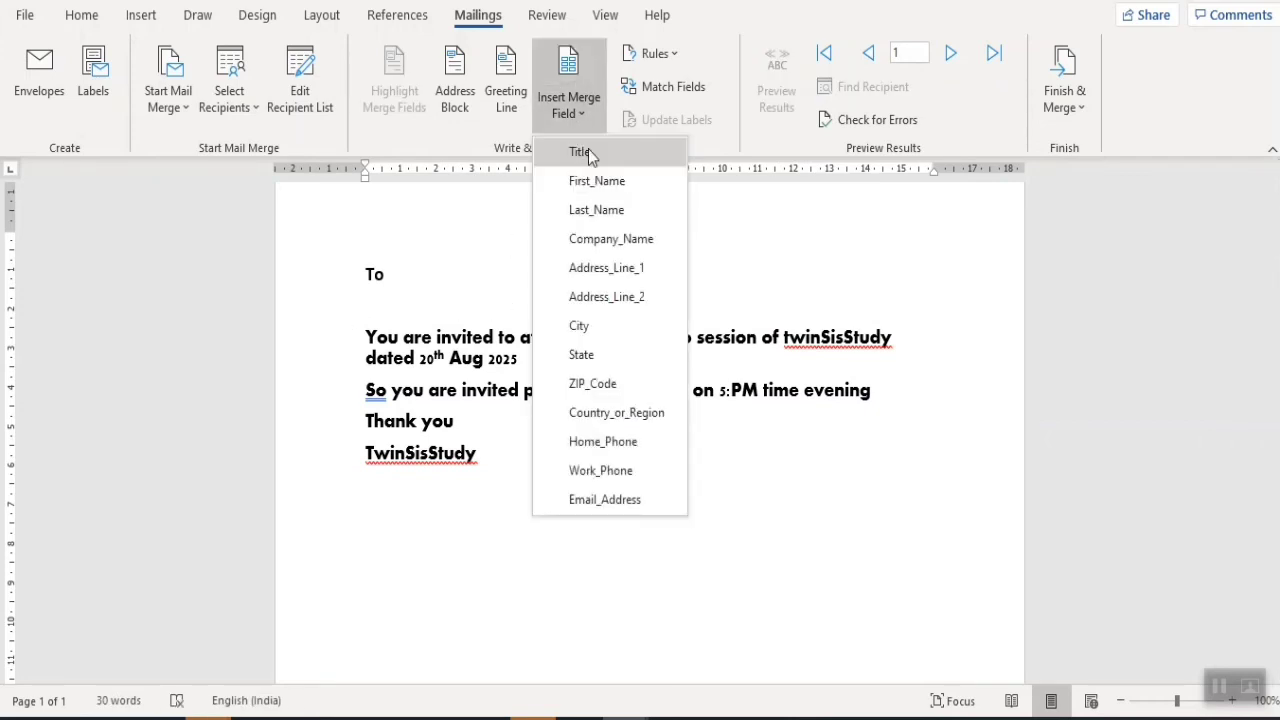
left_click(588, 151)
key("Return")
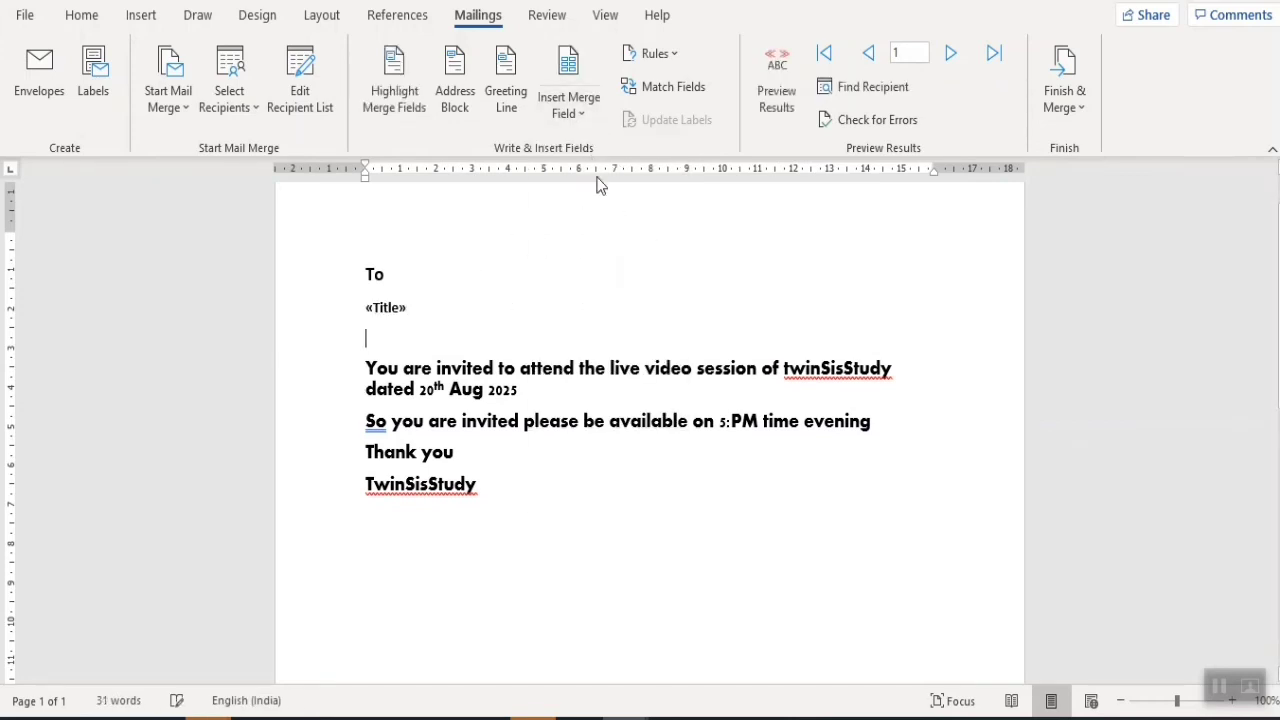
- Add «First_Name», a comma and «Last_Name» on the next line
left_click(584, 113)
left_click(600, 181)
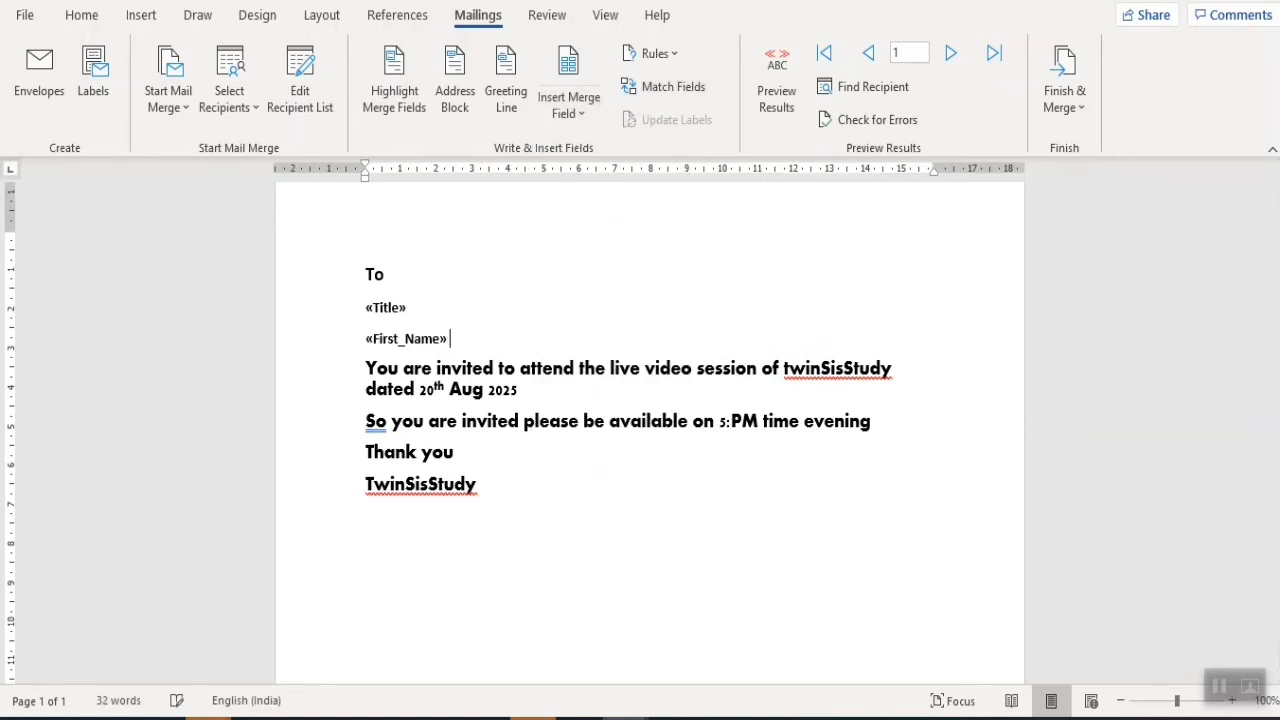
type(",")
left_click(586, 110)
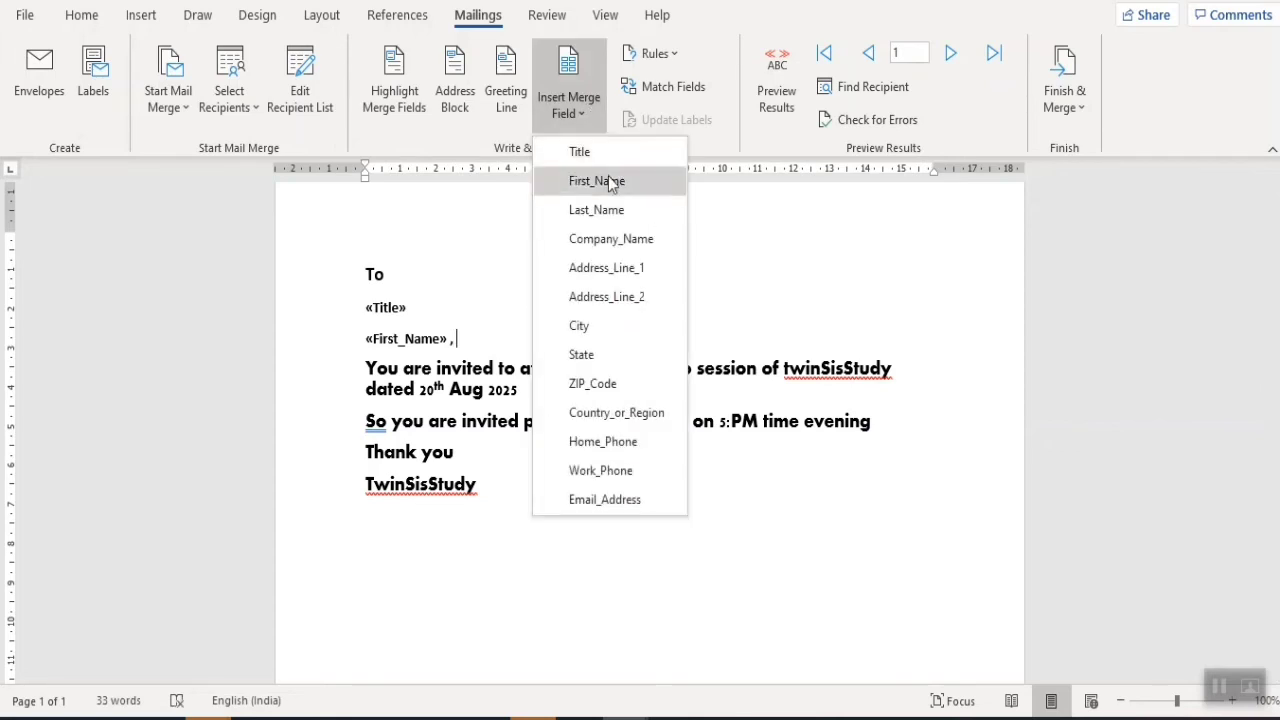
left_click(590, 206)
key("Return")
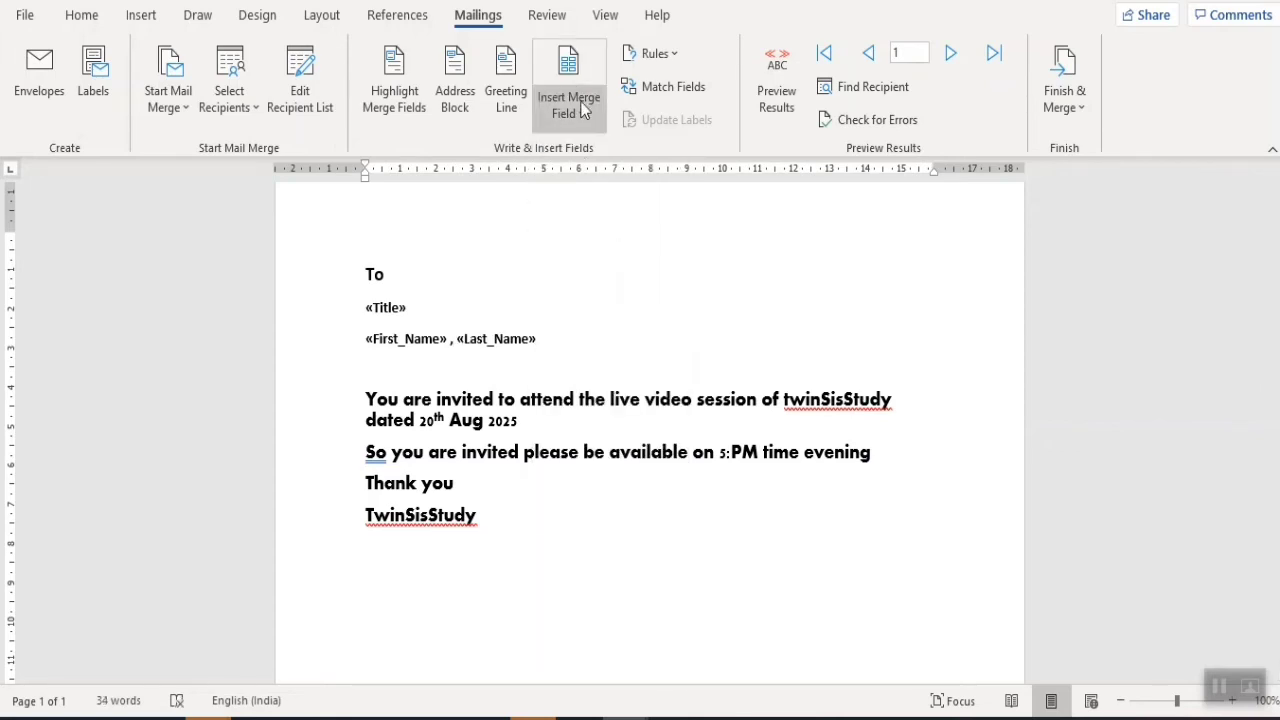
- Add «Company_Name», «Country_or_Region» and «Email_Address» on separate lines below the name
left_click(575, 100)
left_click(607, 238)
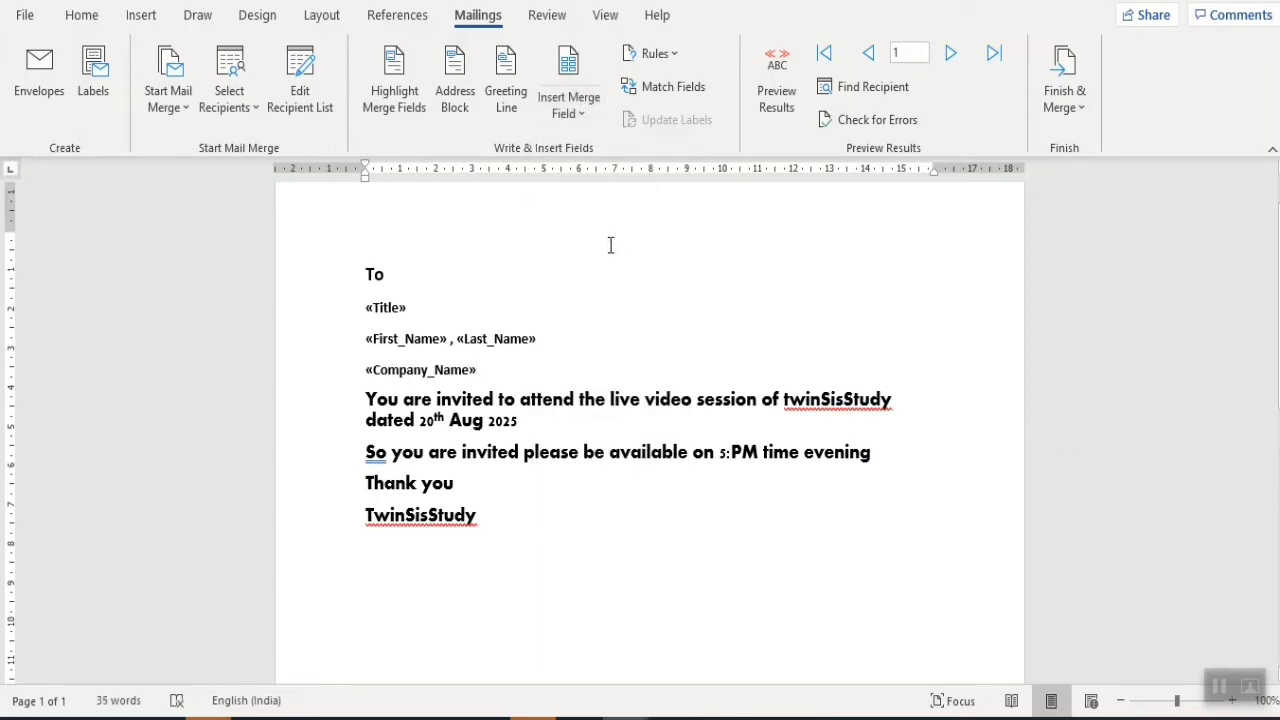
key("Return")
left_click(580, 116)
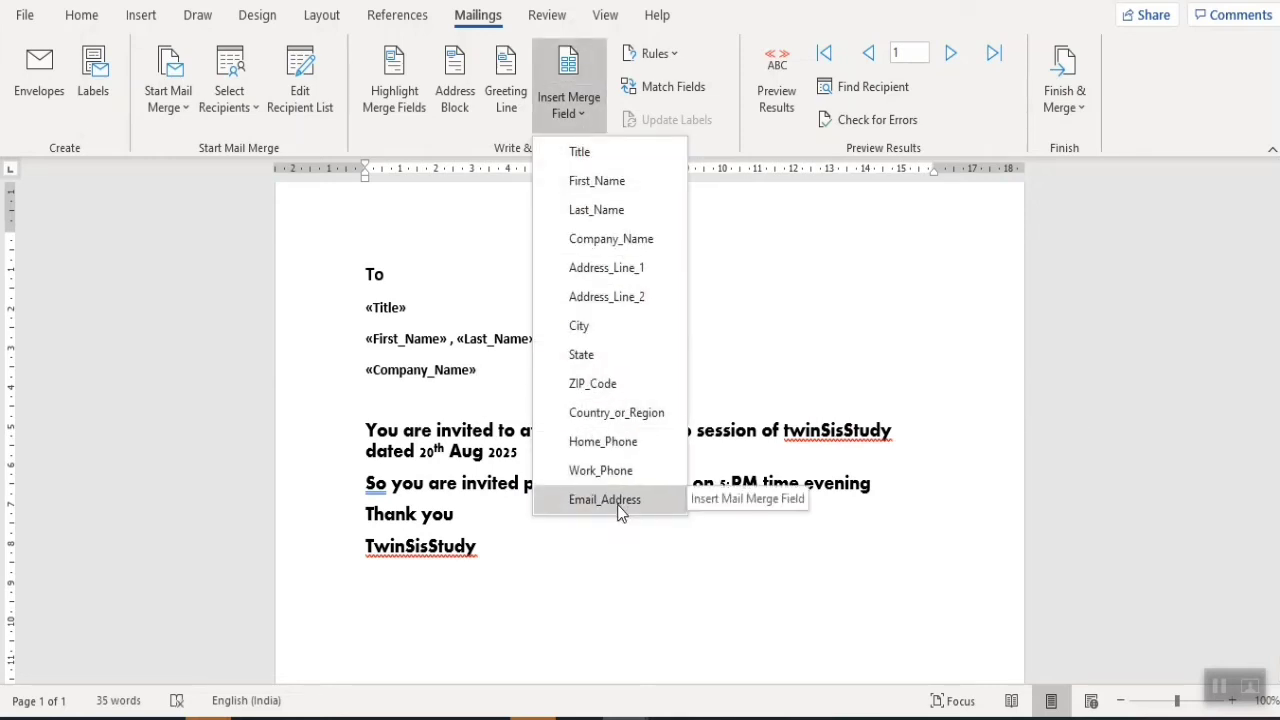
left_click(620, 415)
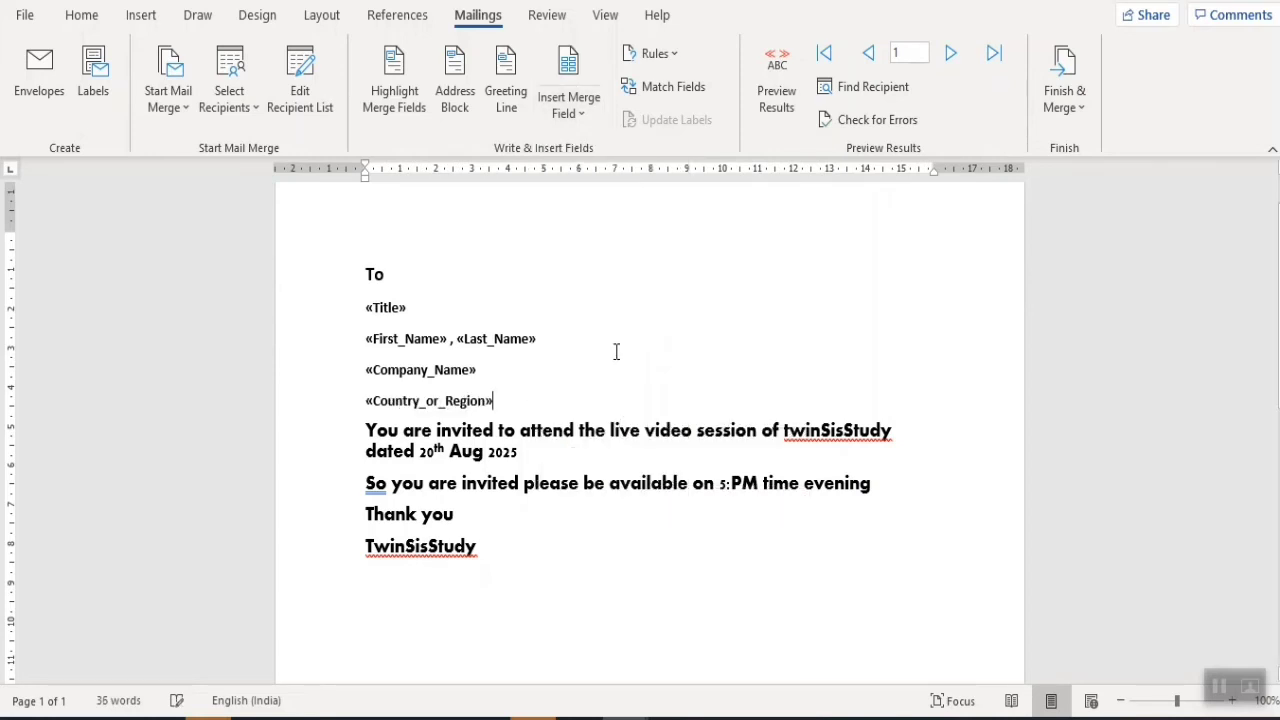
key("Return")
left_click(594, 115)
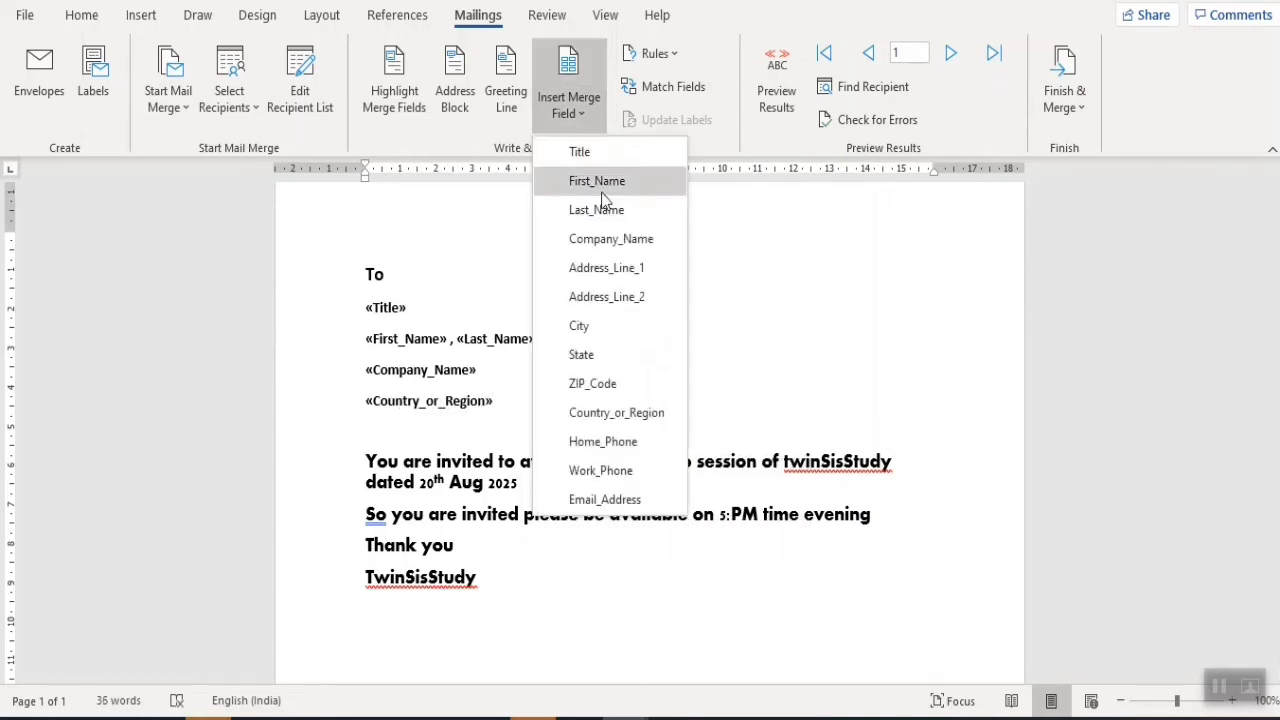
left_click(604, 499)
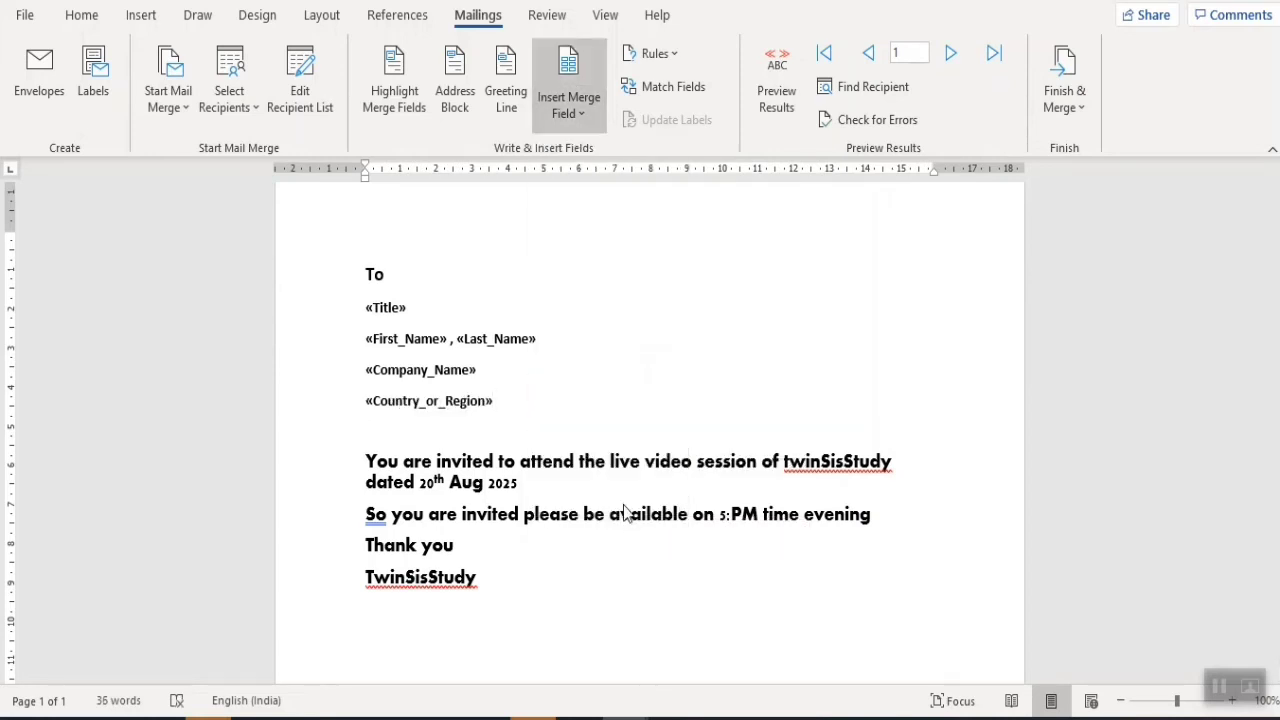
- Preview records 1 to 3, return to record 1, and add a blank line after the email
left_click(777, 105)
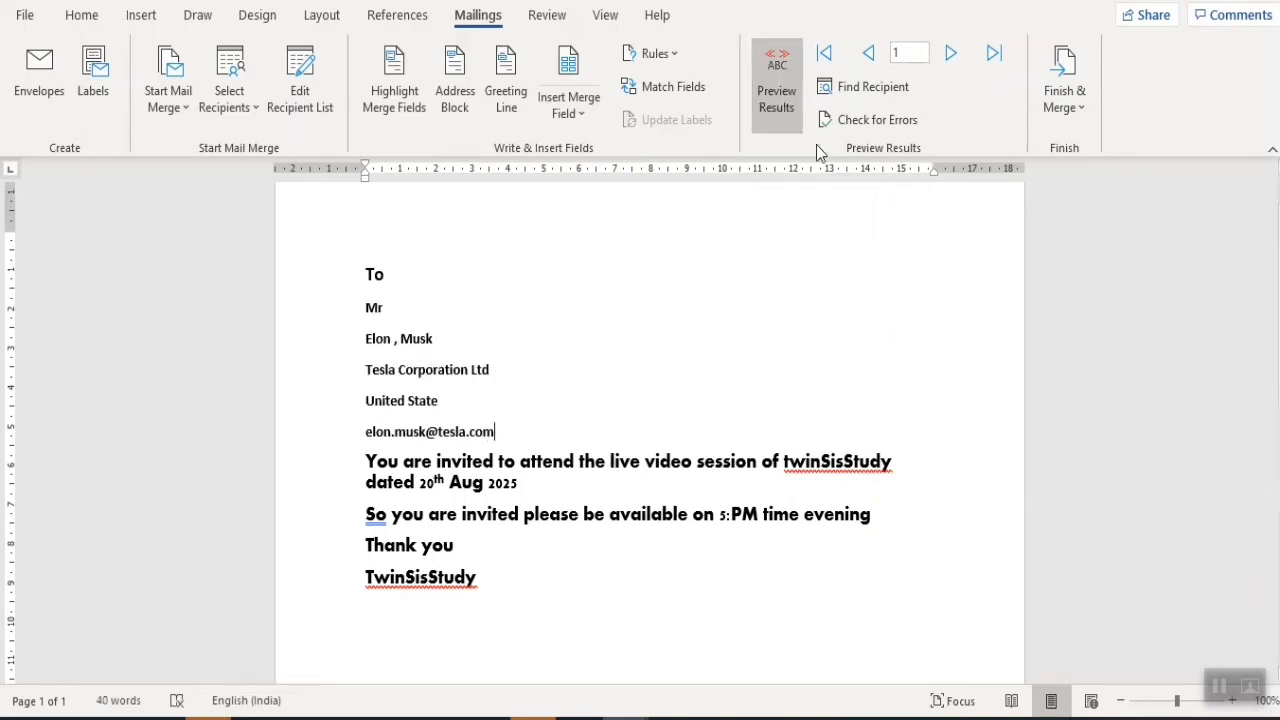
left_click(951, 55)
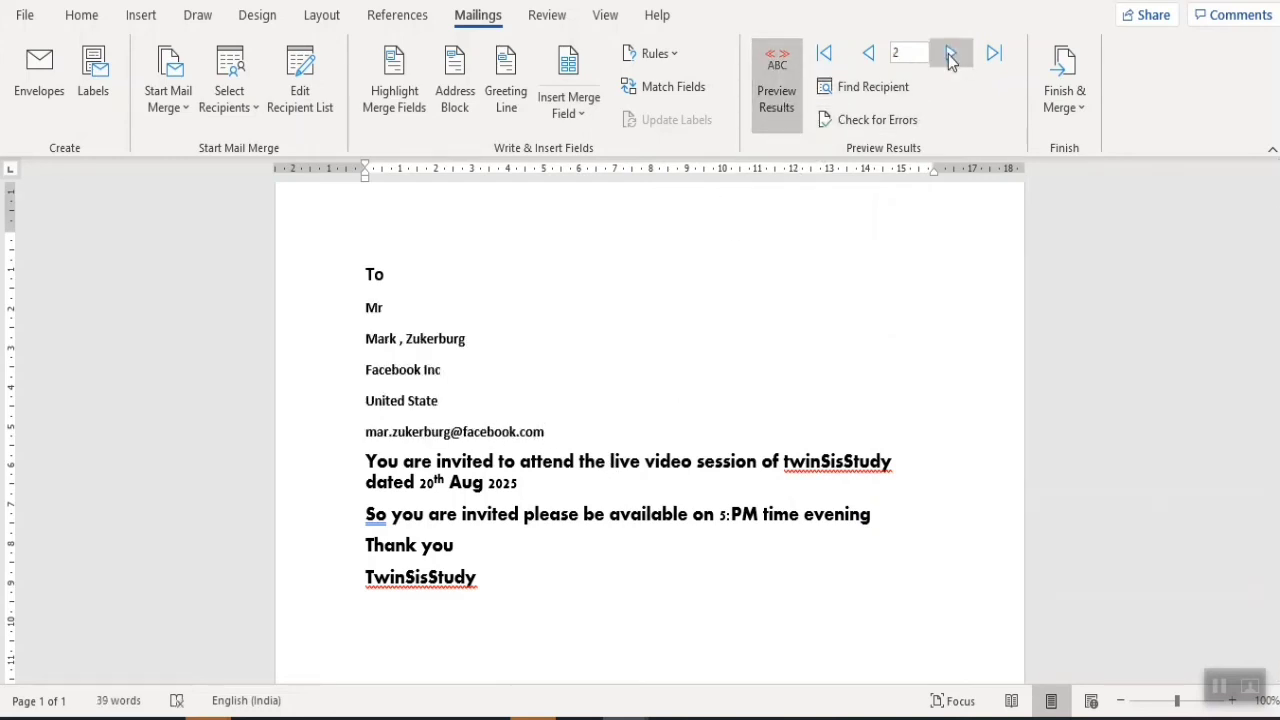
left_click(950, 55)
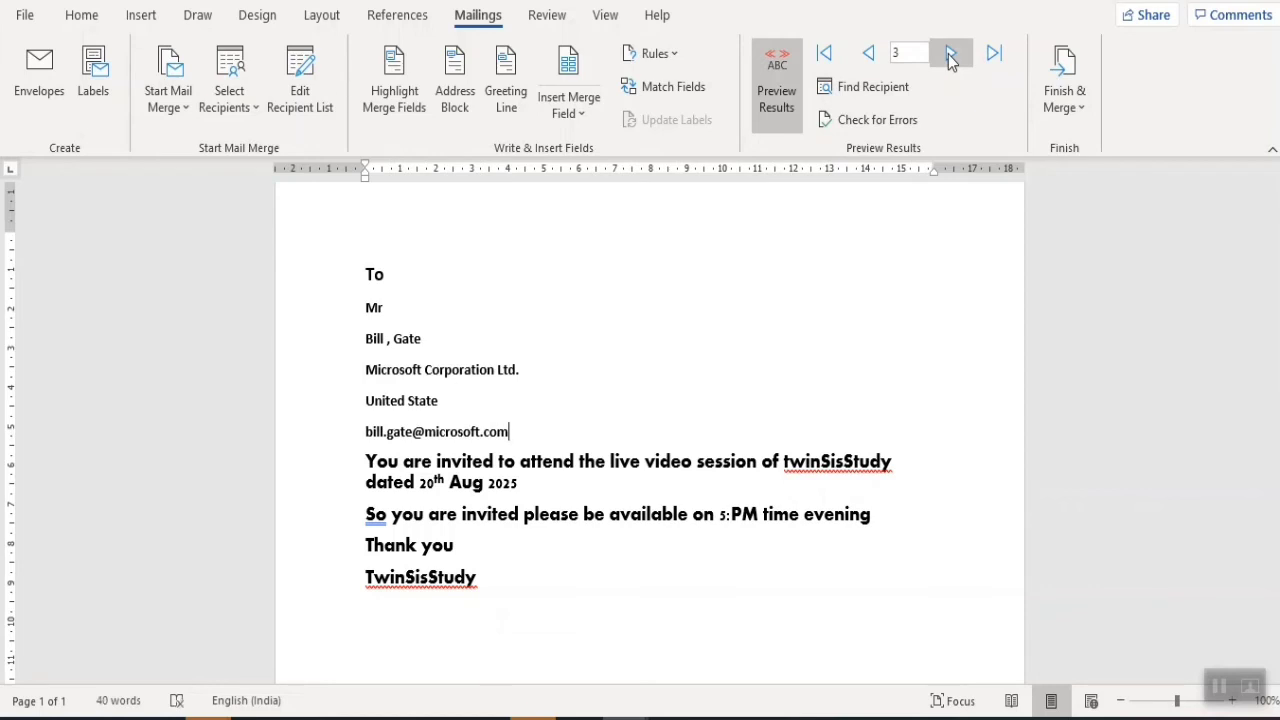
left_click(869, 56)
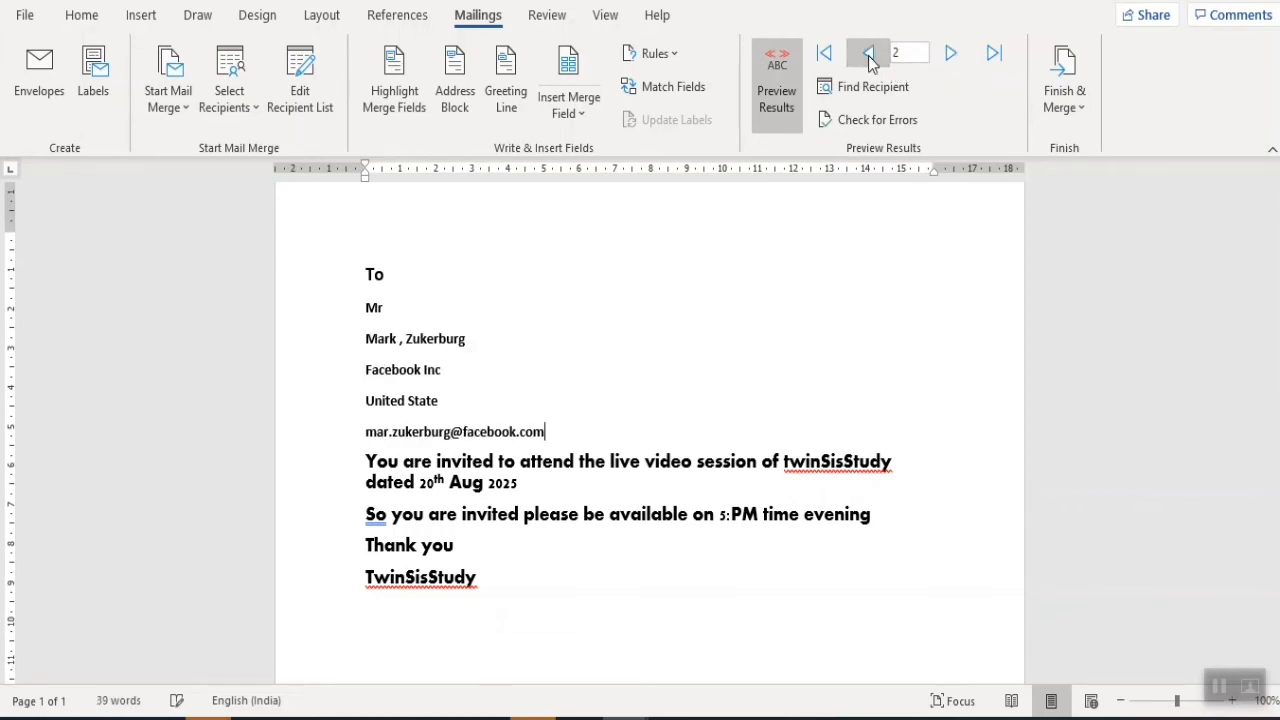
left_click(869, 56)
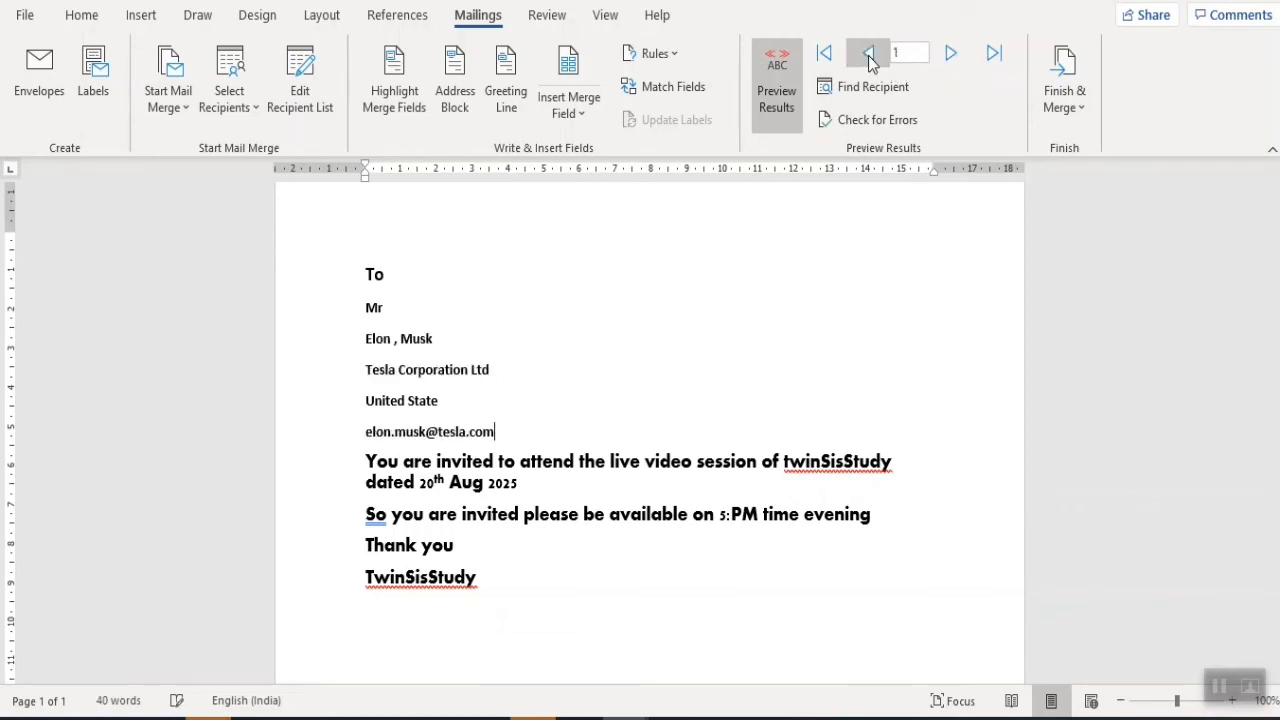
left_click(1070, 113)
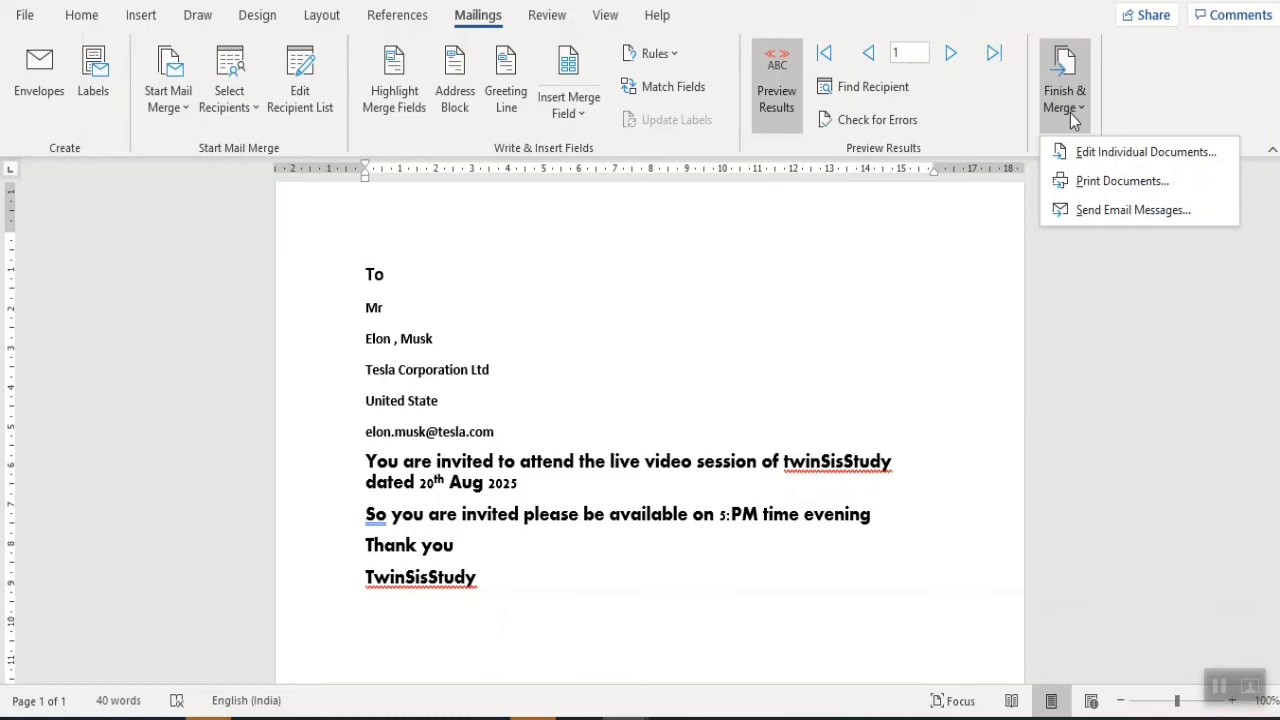
left_click(540, 431)
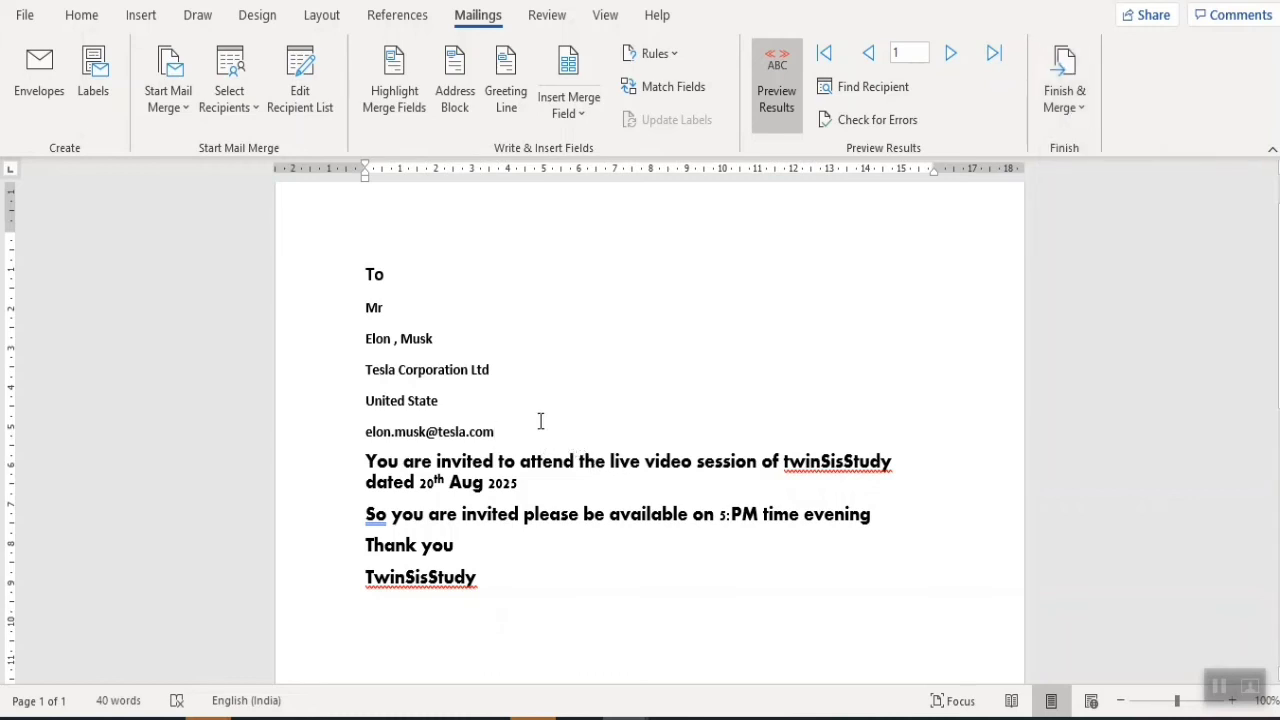
key("Return")
key("Return")
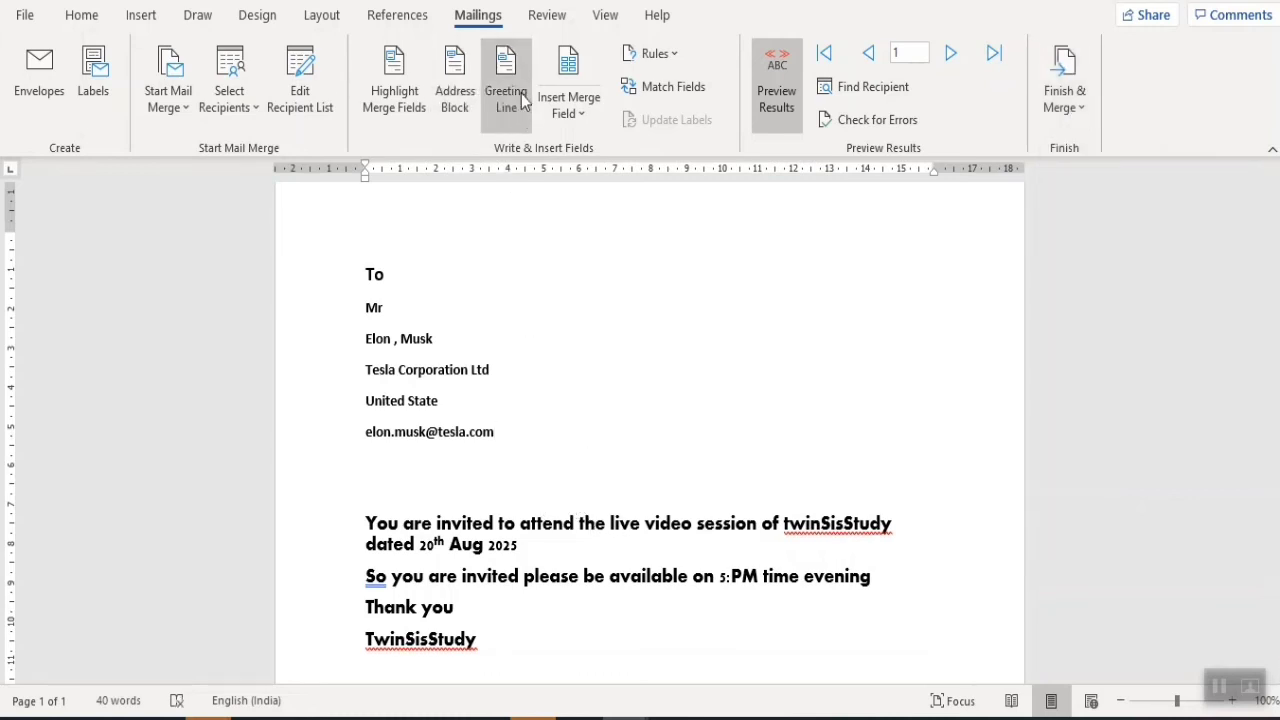
- Insert a Greeting Line field after previewing it for later recipients, then show field codes again
left_click(506, 90)
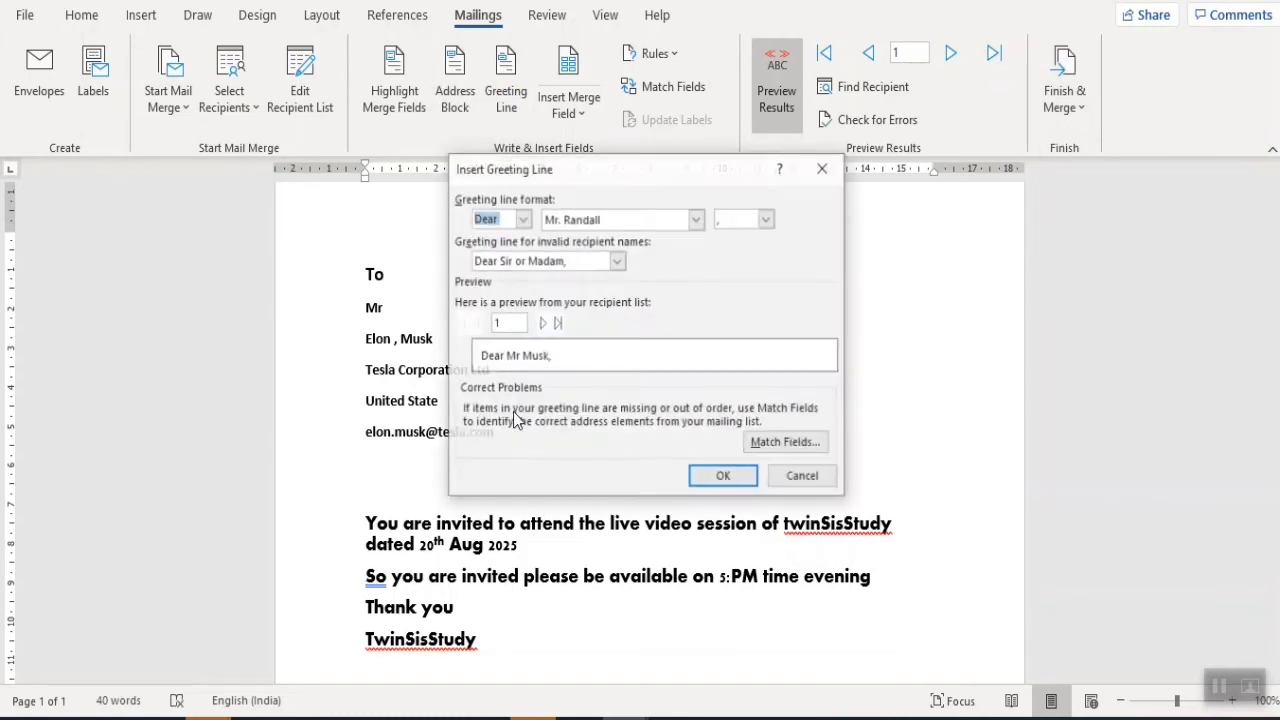
left_click(545, 321)
left_click(548, 322)
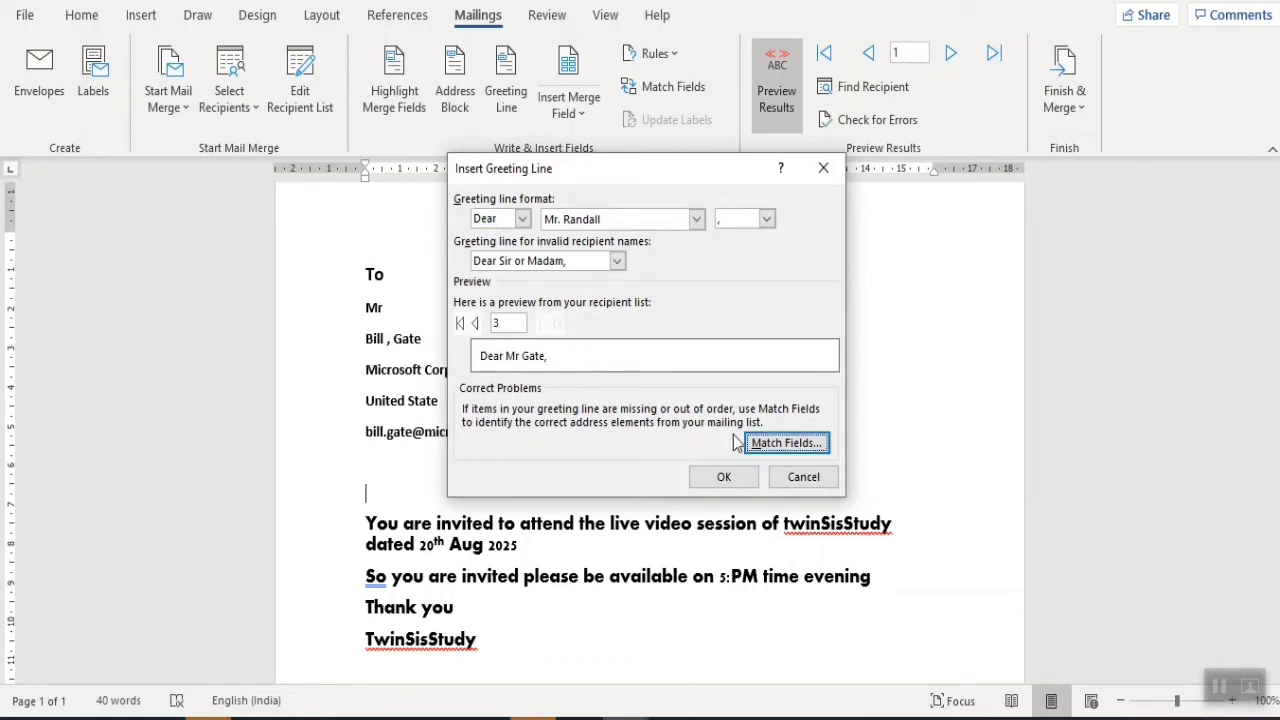
left_click(722, 477)
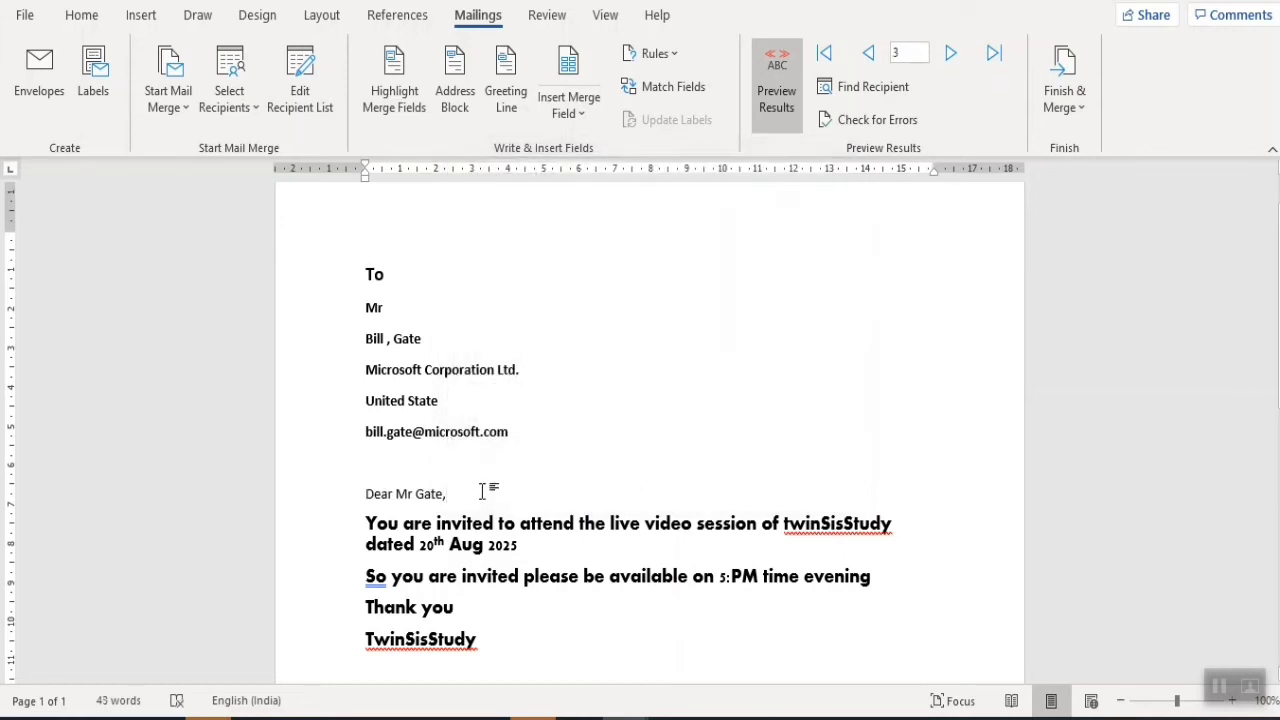
left_click(761, 99)
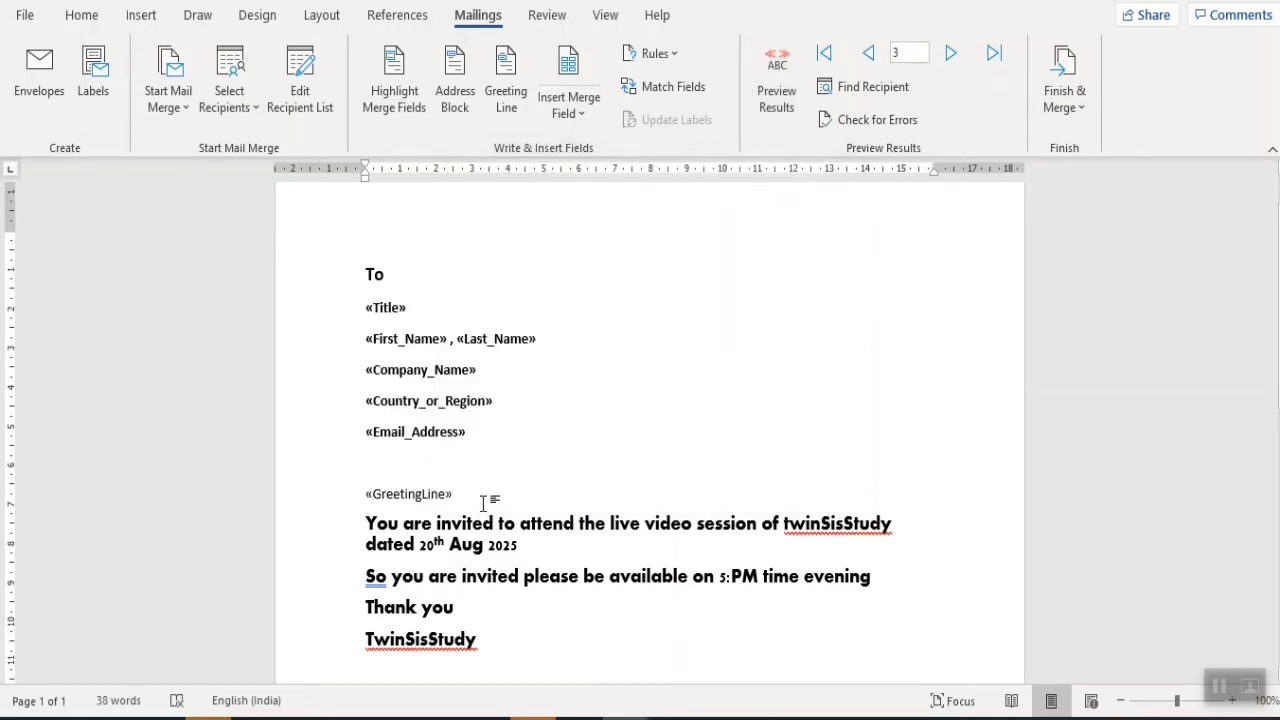
- Try red, then orange font colour and bold on the «GreetingLine» field
left_click_drag(465, 497, 366, 495)
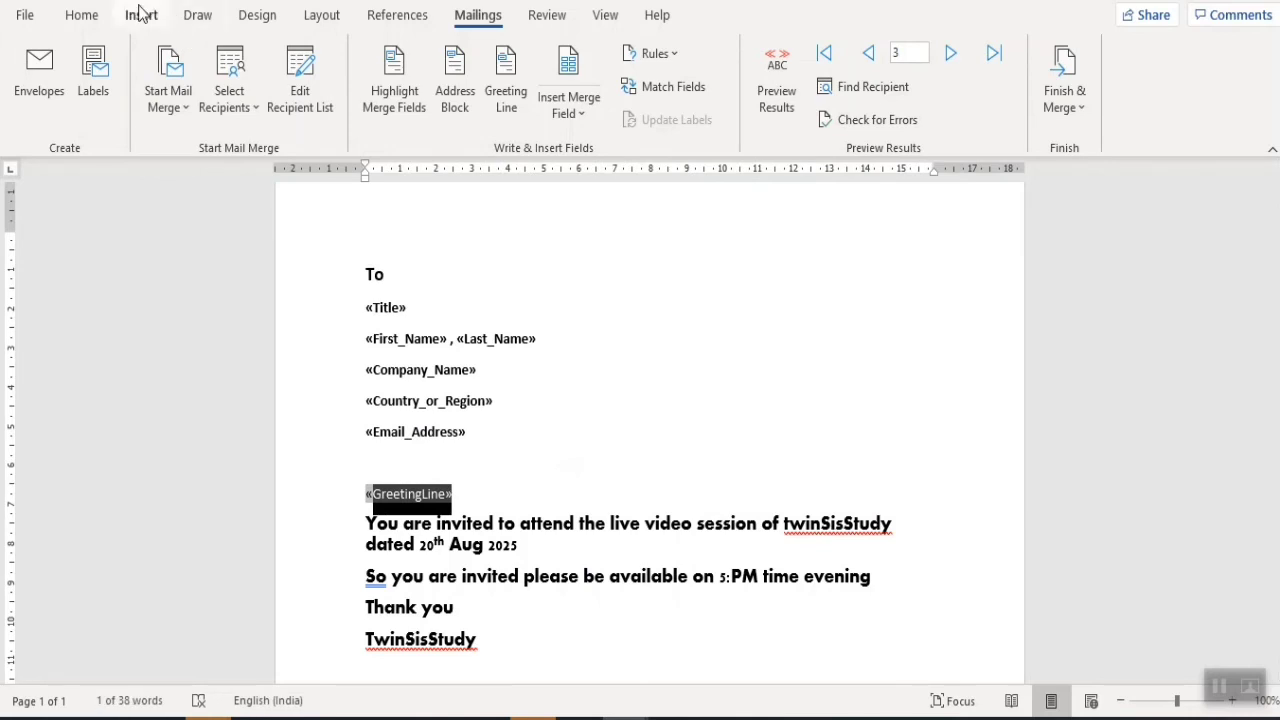
left_click(81, 15)
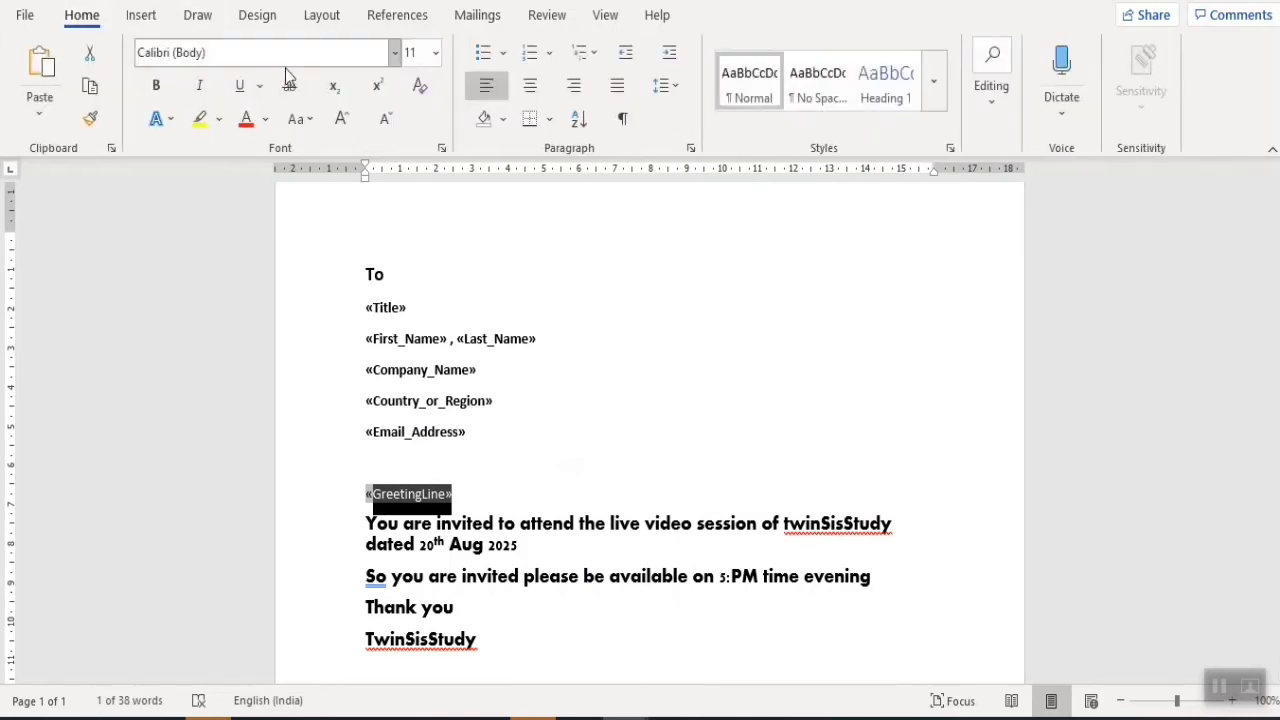
left_click(240, 124)
left_click(265, 120)
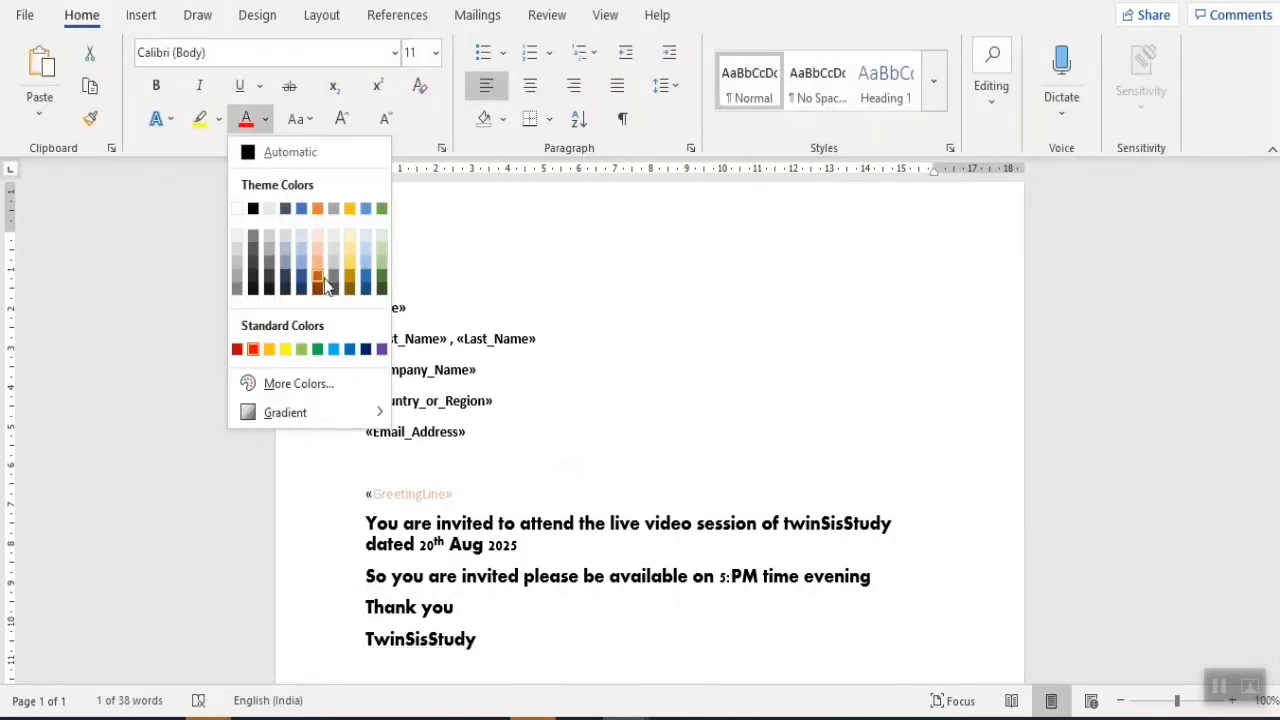
left_click(318, 281)
left_click(155, 85)
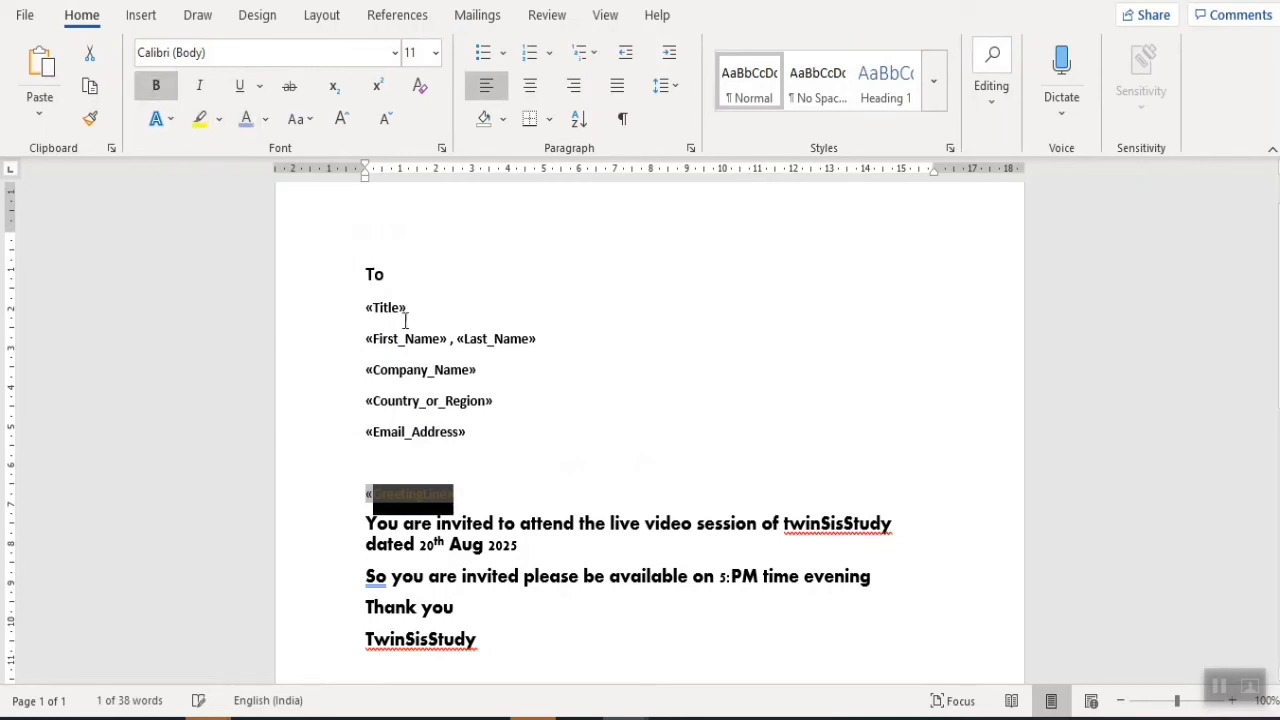
left_click(495, 369)
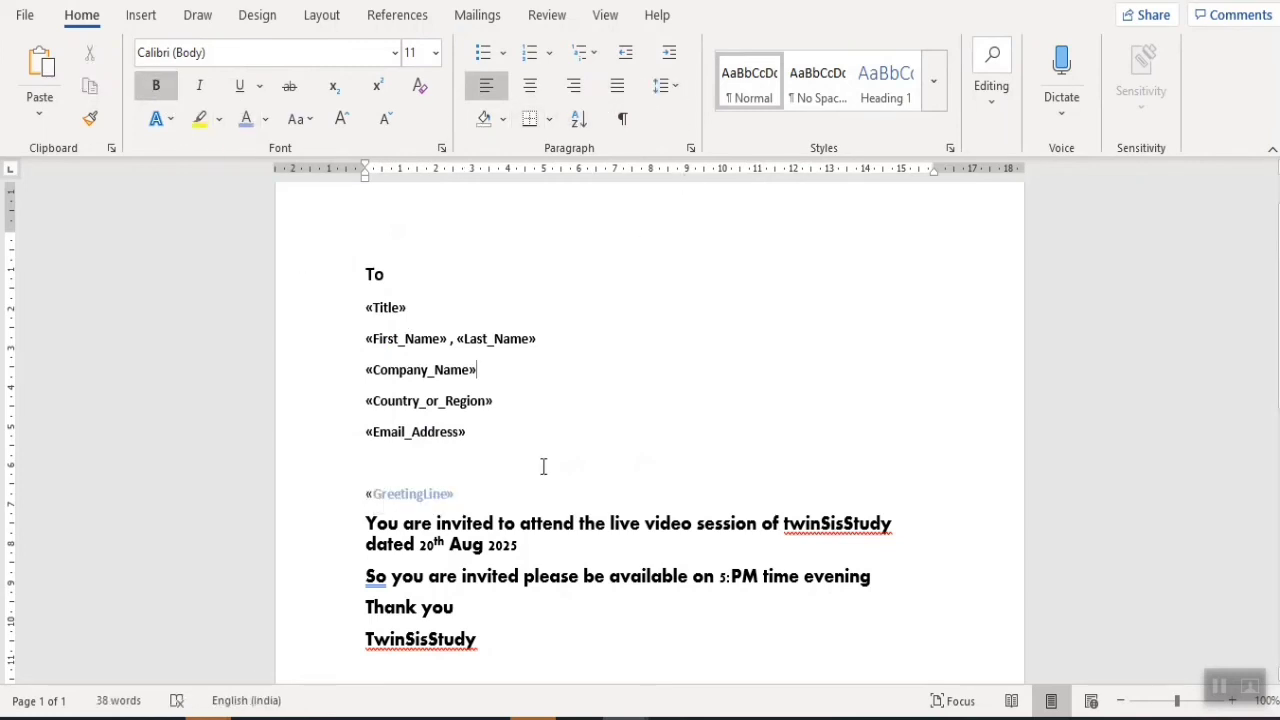
- Recolour the «GreetingLine» field Dark Blue from Standard Colors
double_click(488, 491)
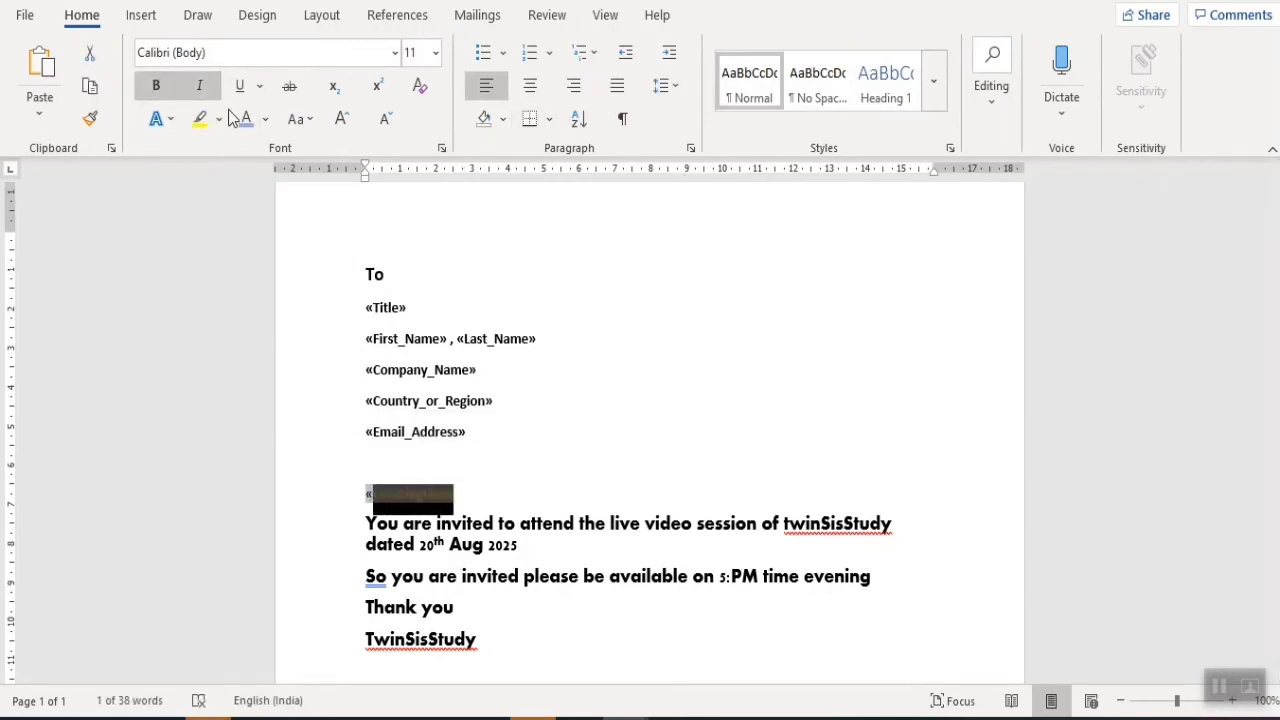
left_click(266, 121)
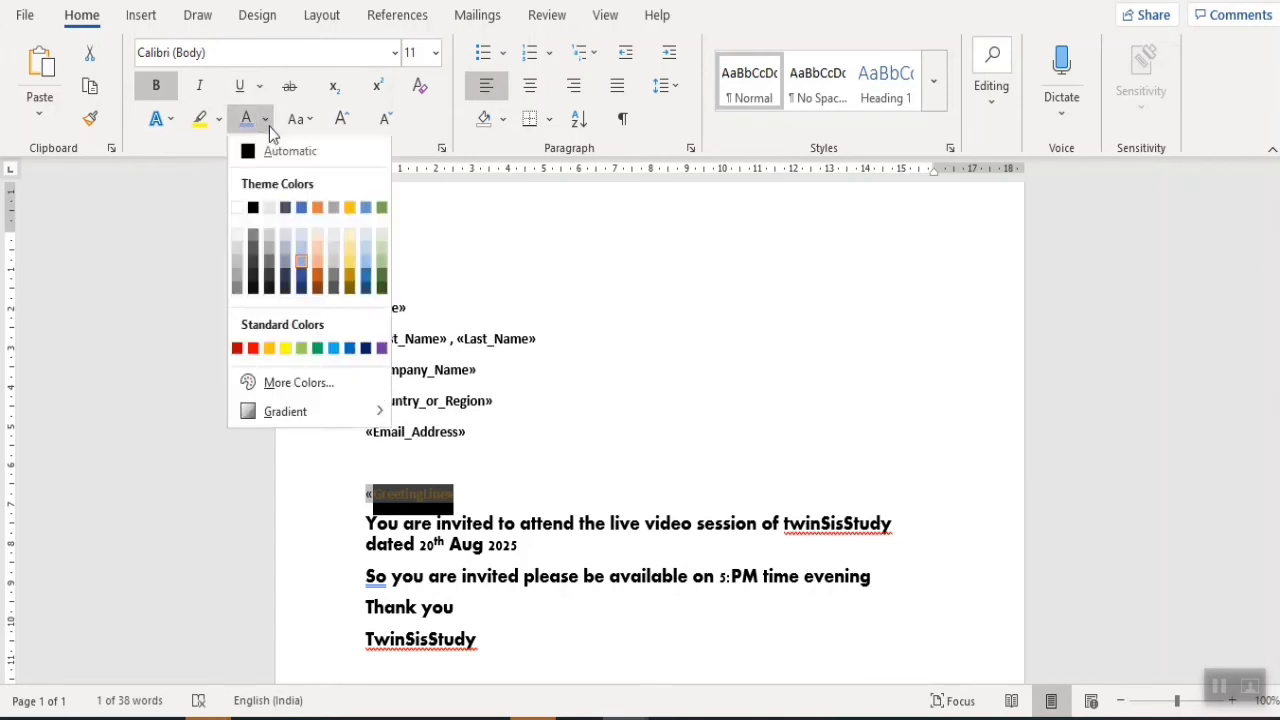
left_click(372, 347)
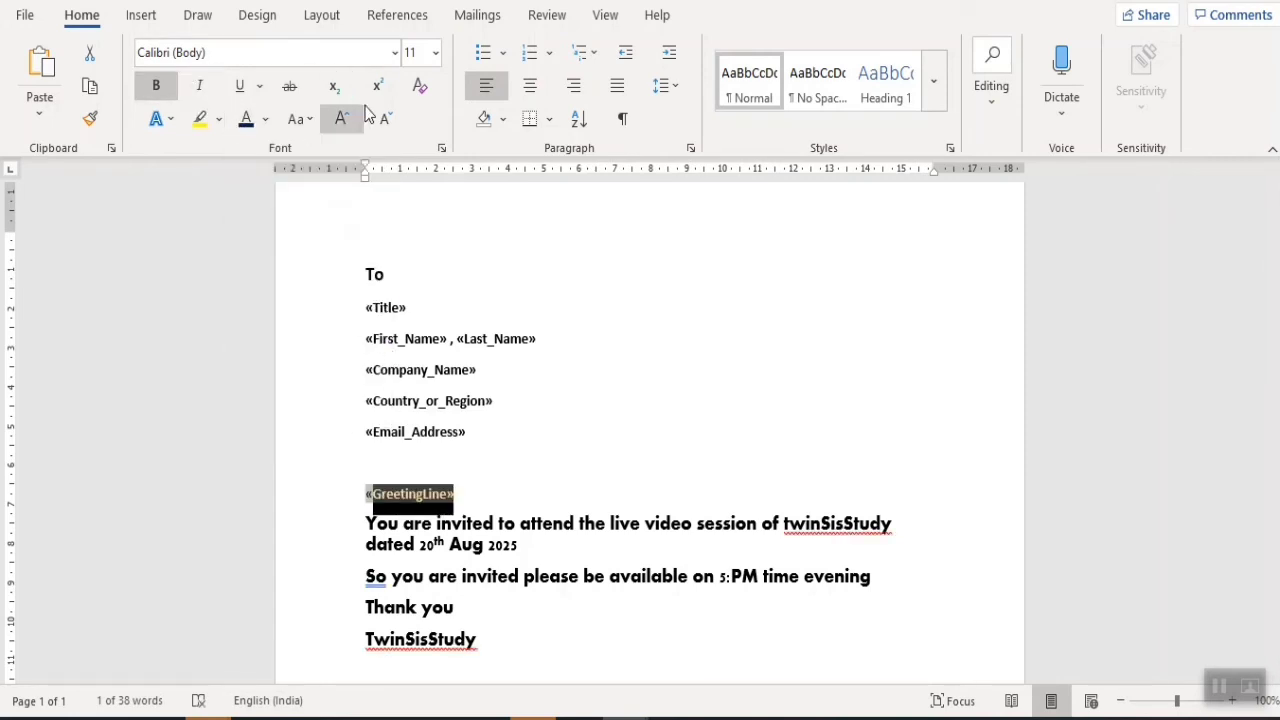
left_click(499, 287)
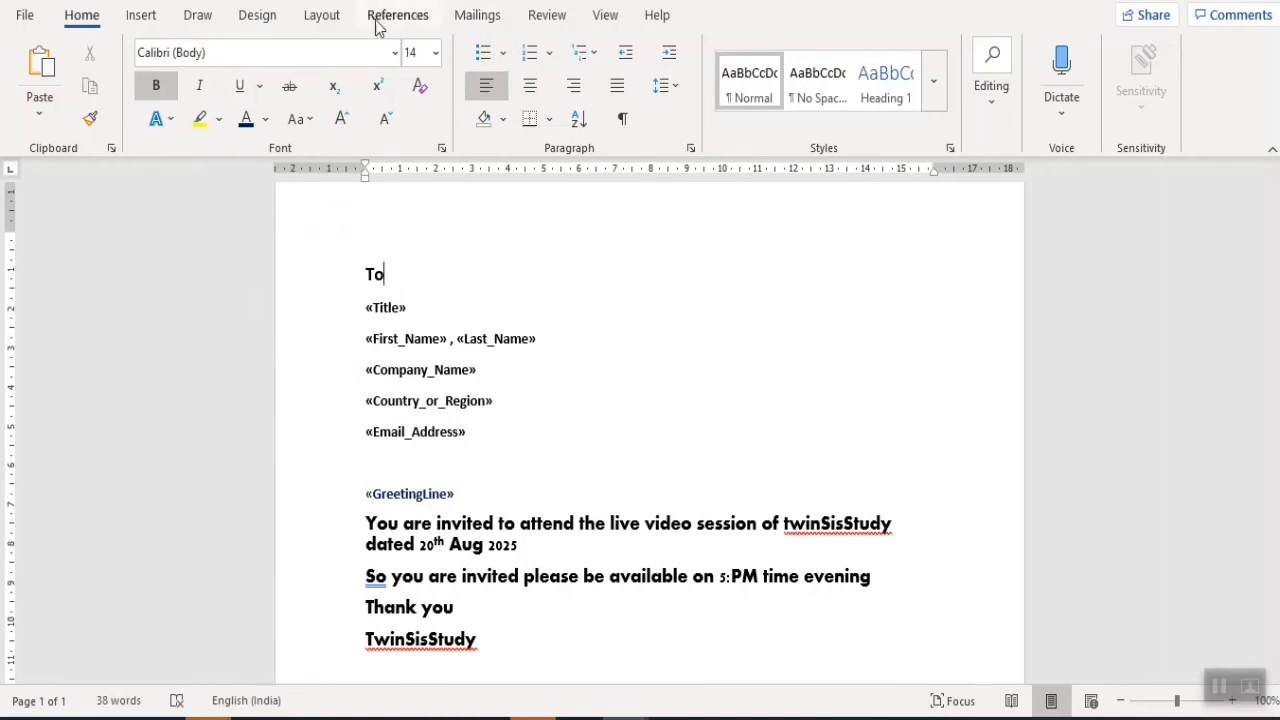
left_click(478, 16)
- Preview real recipient data and step back to record 1
left_click(778, 96)
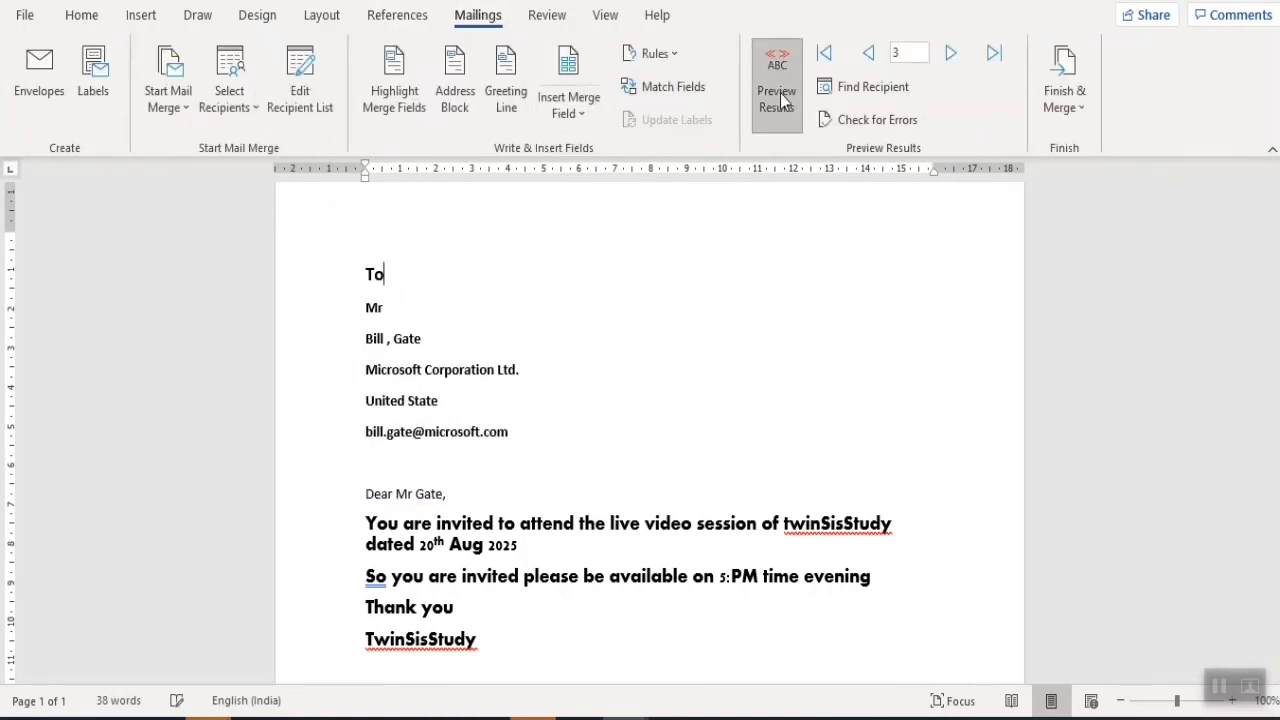
left_click_drag(451, 497, 367, 494)
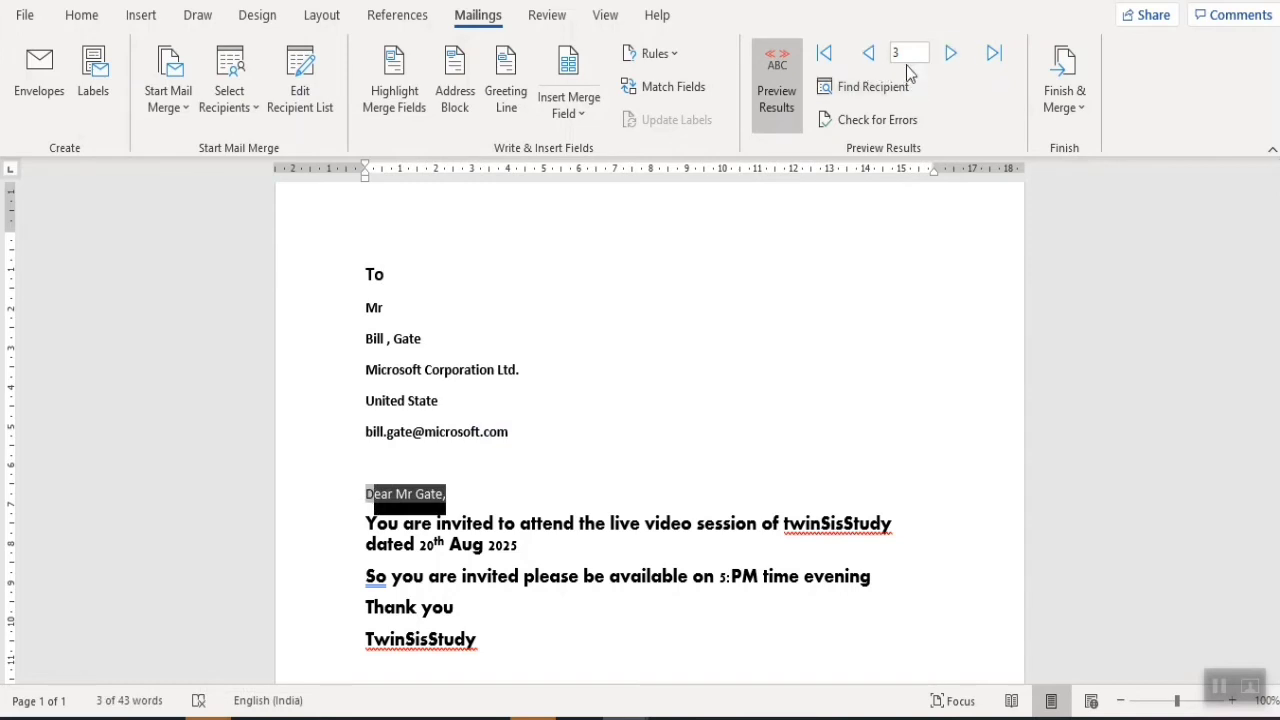
left_click(873, 54)
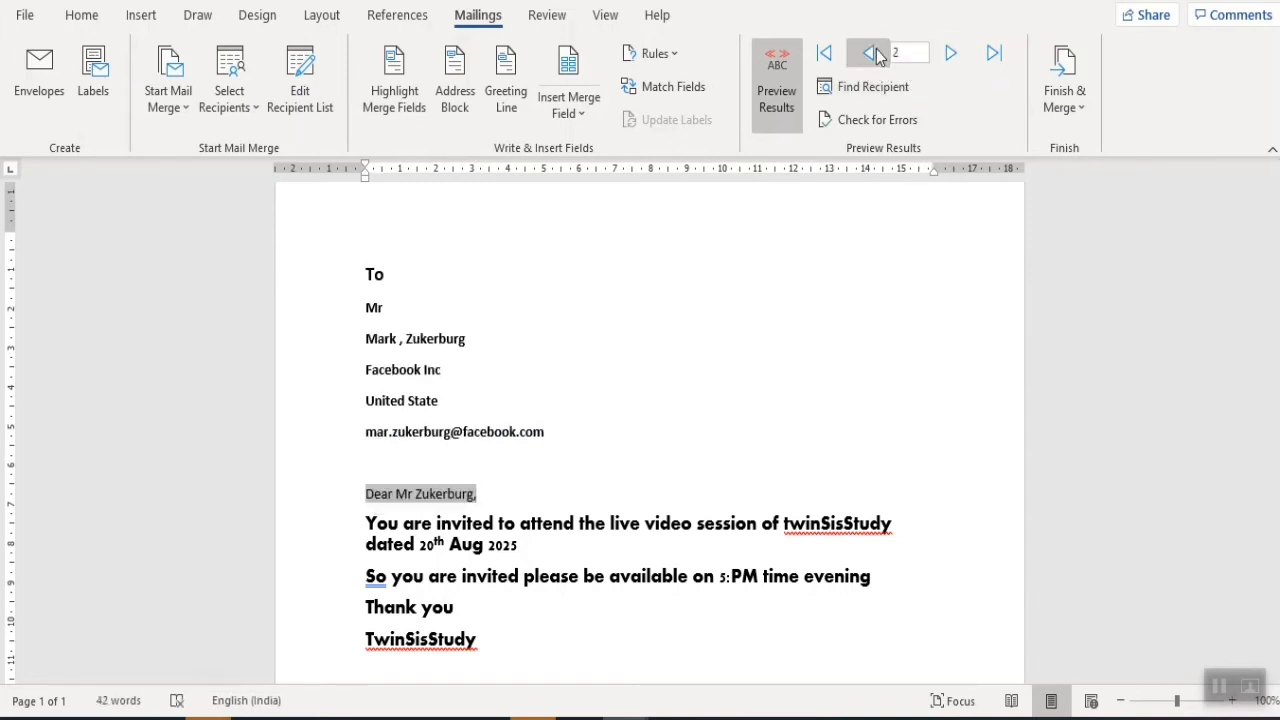
left_click(622, 378)
left_click(869, 56)
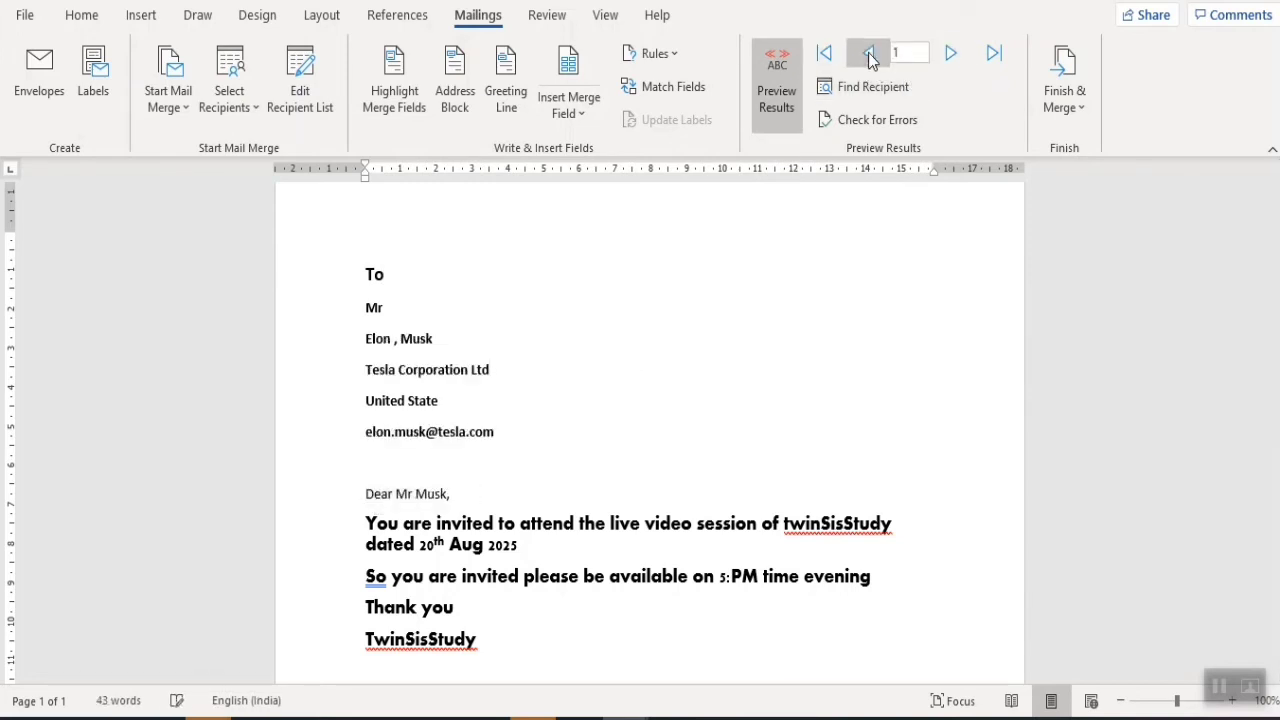
- Start Finish & Merge > Edit Individual Documents, then cancel it
left_click(1051, 116)
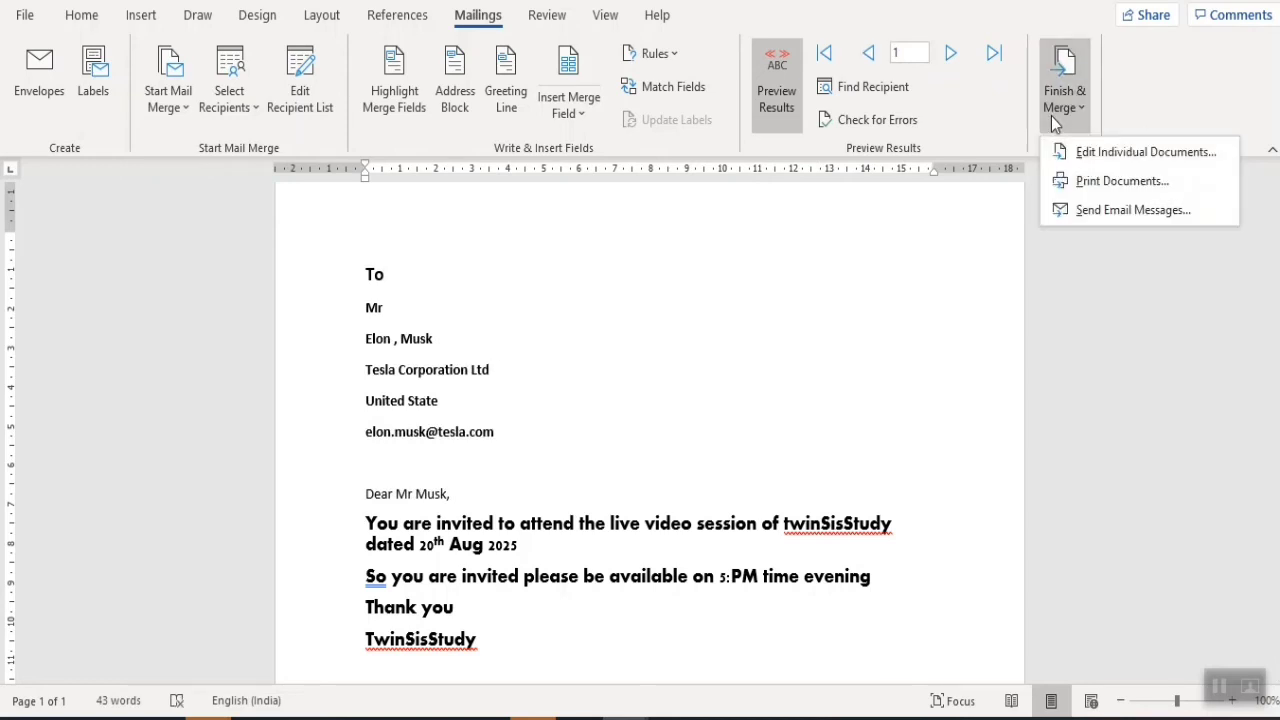
left_click(1100, 160)
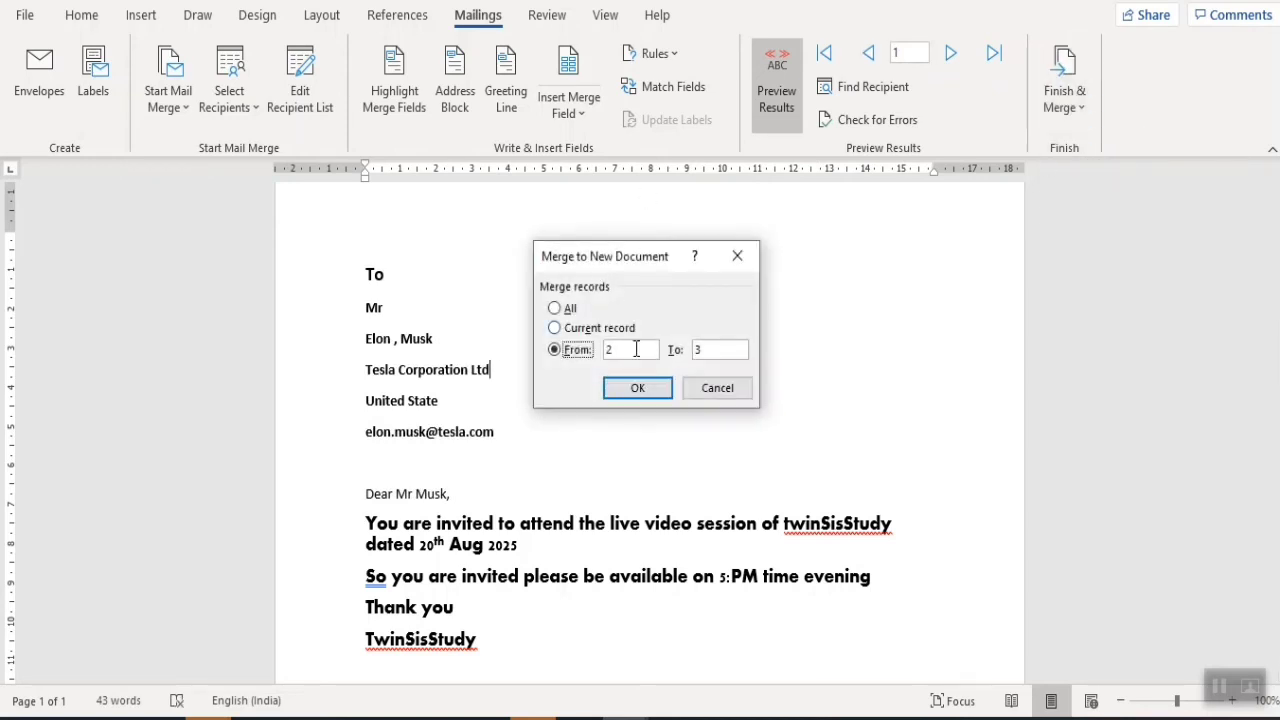
left_click(716, 396)
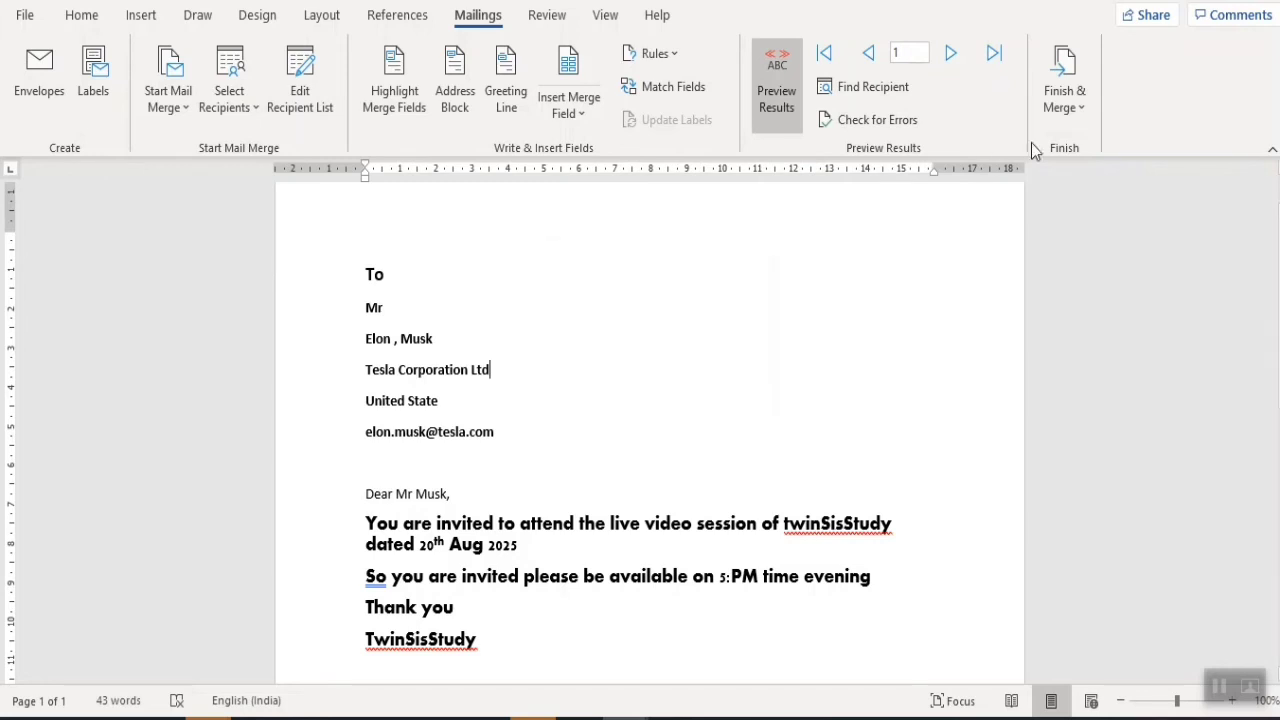
left_click(1071, 119)
- Set up Send Email Messages with To as Email_Address and All records
left_click(1115, 212)
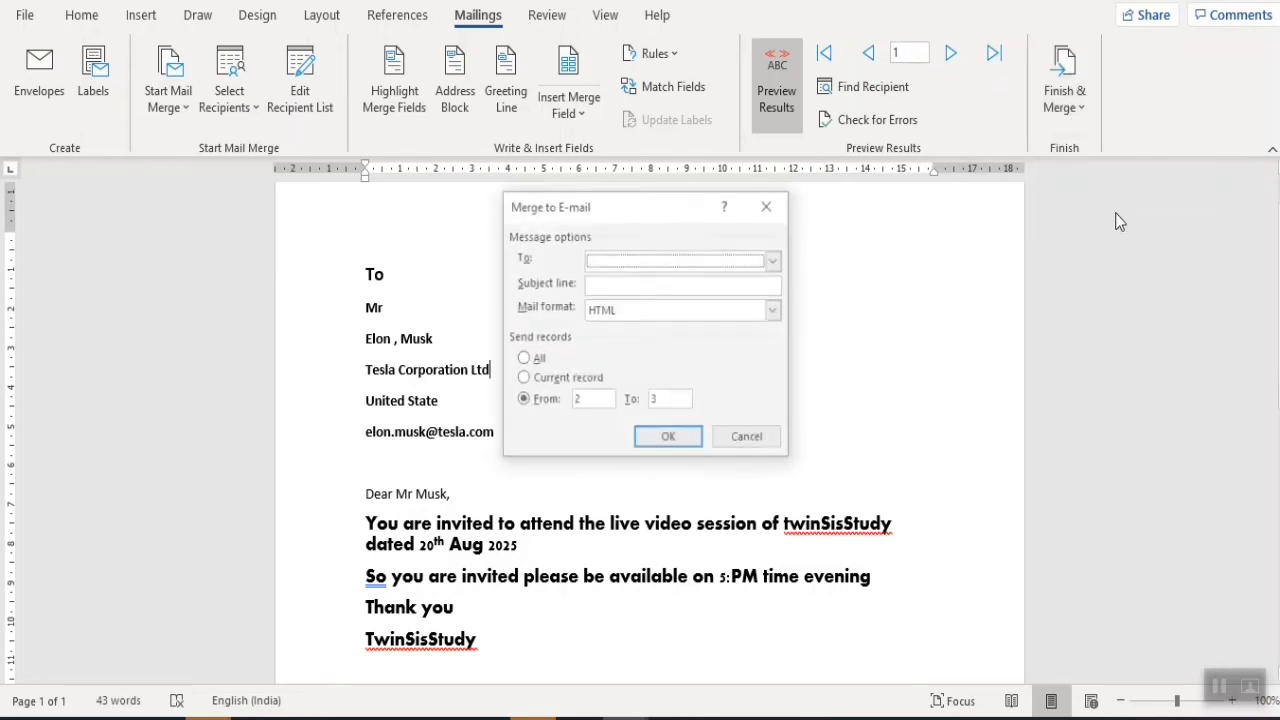
left_click_drag(743, 207, 749, 206)
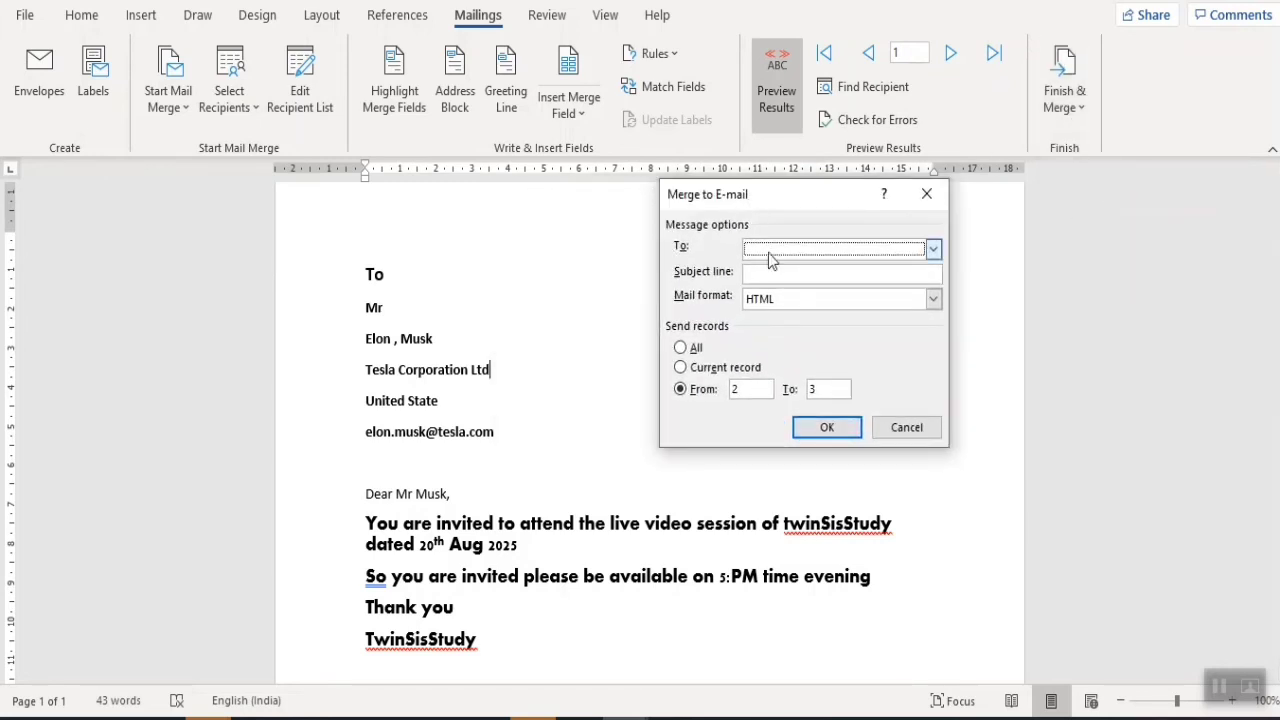
left_click(933, 248)
left_click_drag(928, 308, 925, 357)
left_click(800, 362)
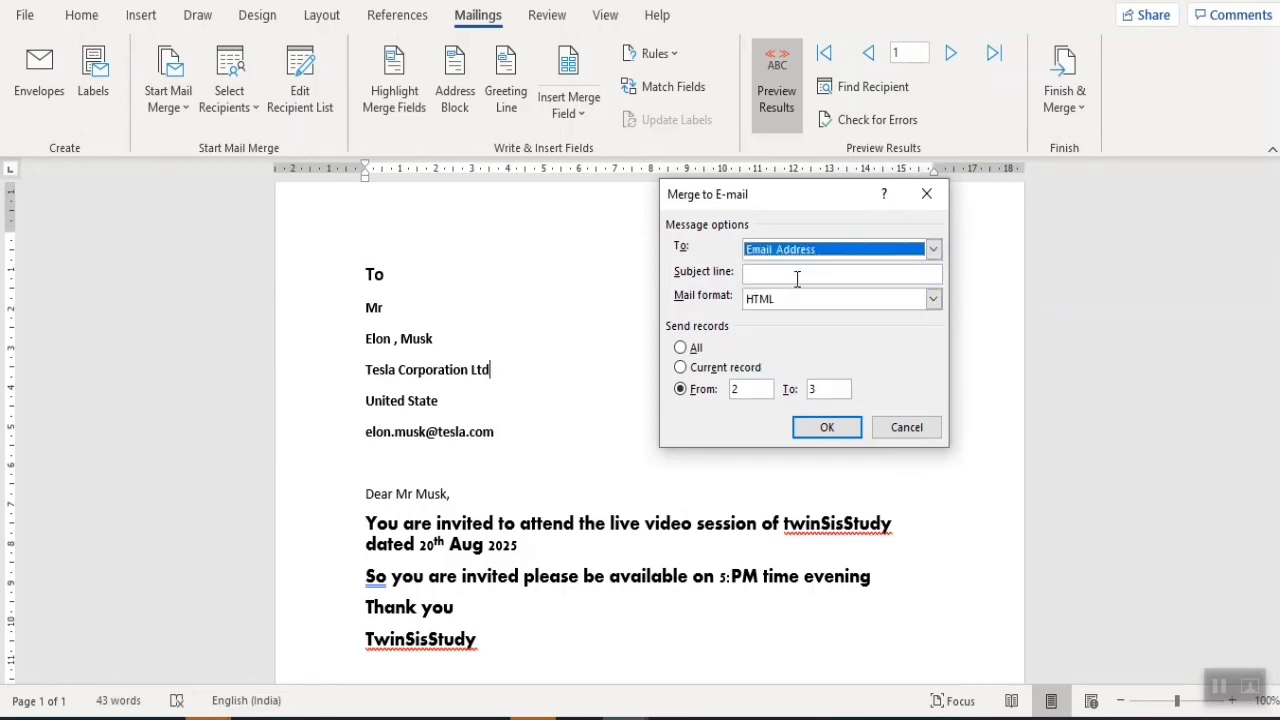
left_click(686, 349)
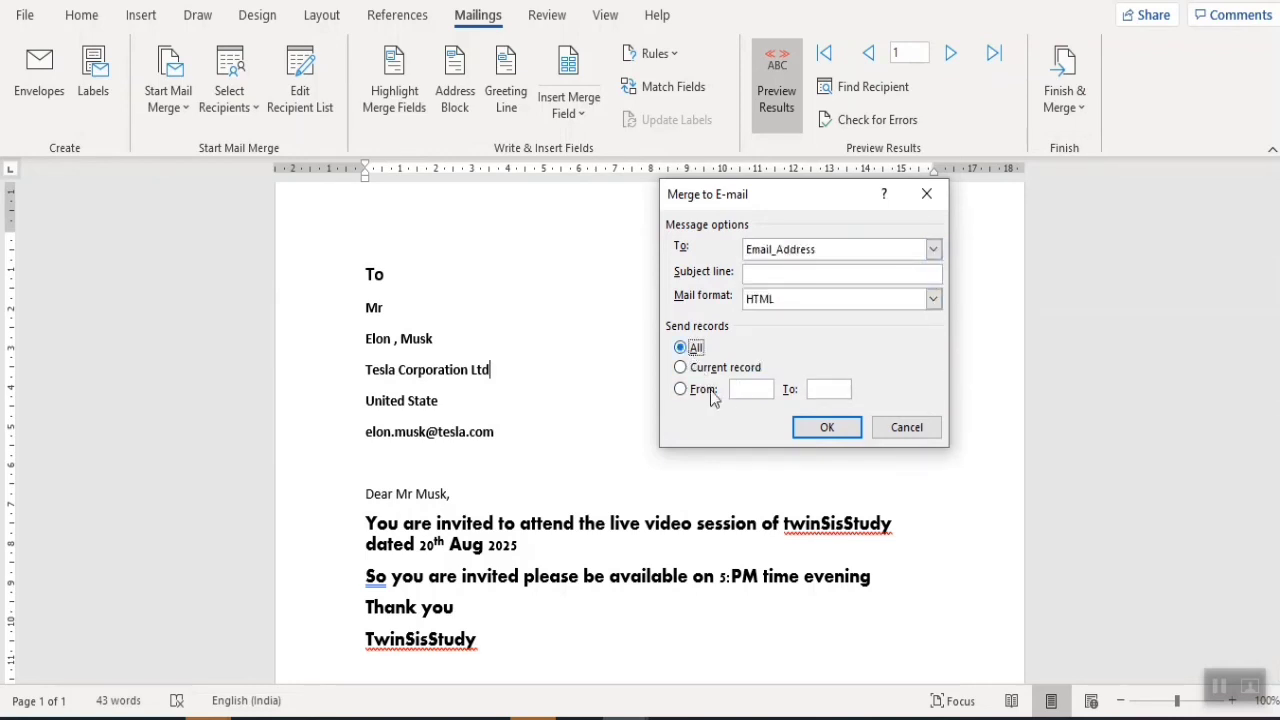
left_click(805, 428)
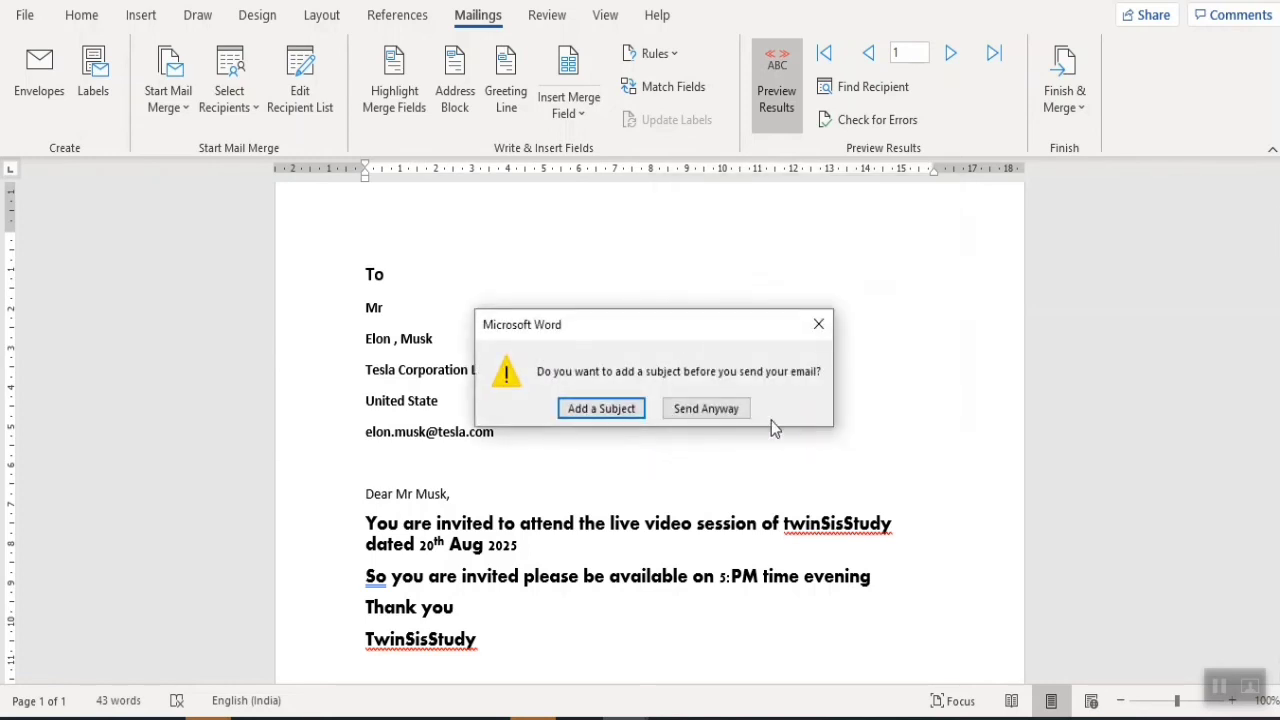
left_click(605, 409)
- Enter the subject 'Invitation to attend live session', keep All records, and send the e-mails
left_click(788, 271)
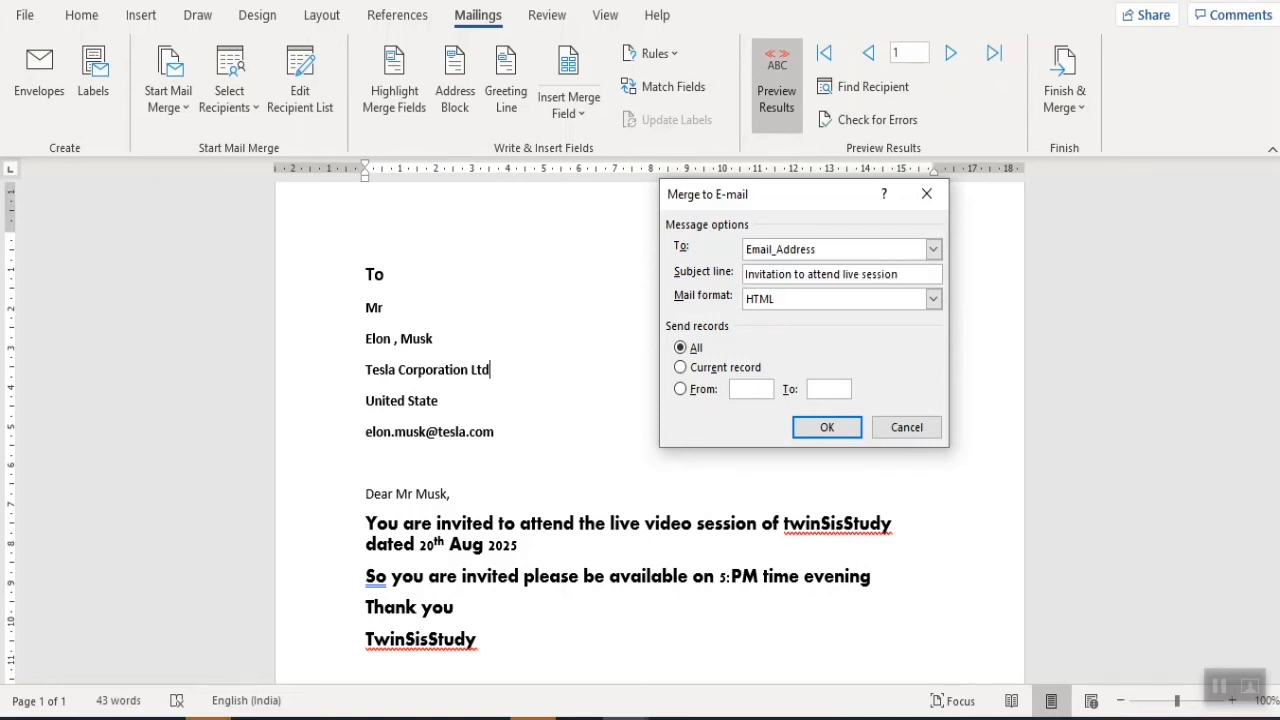
left_click(724, 367)
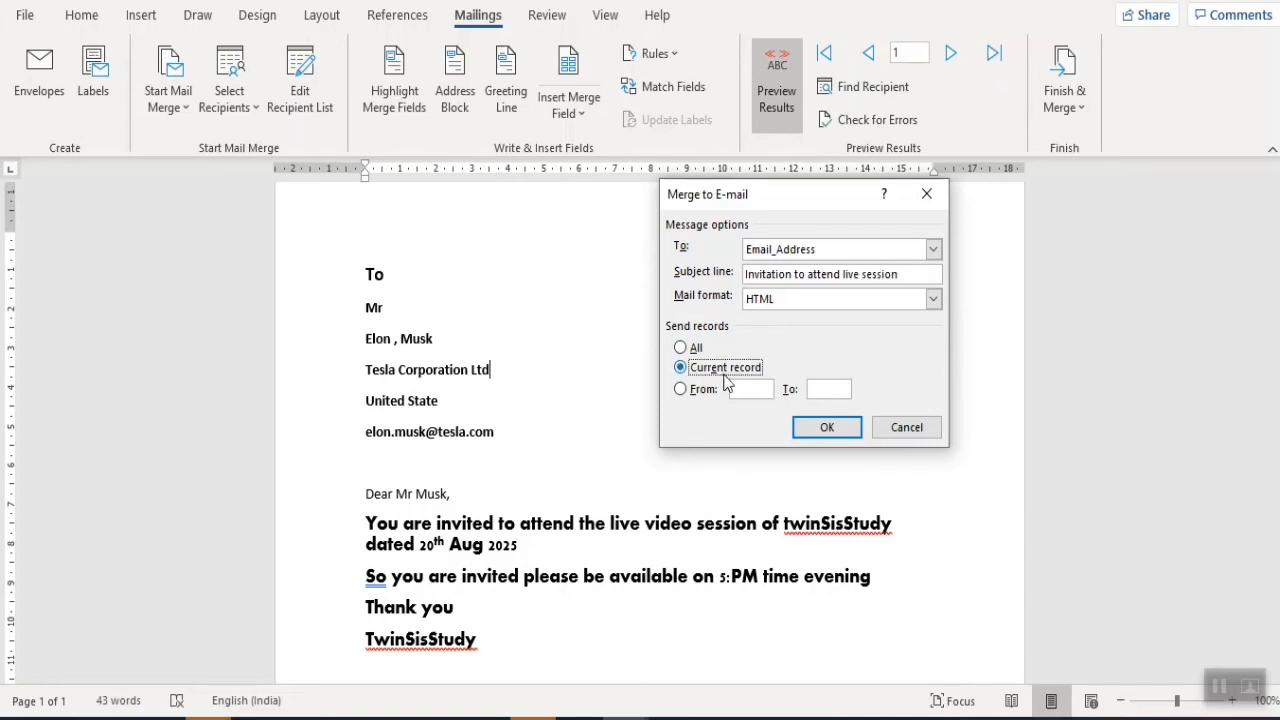
left_click(748, 390)
type("2")
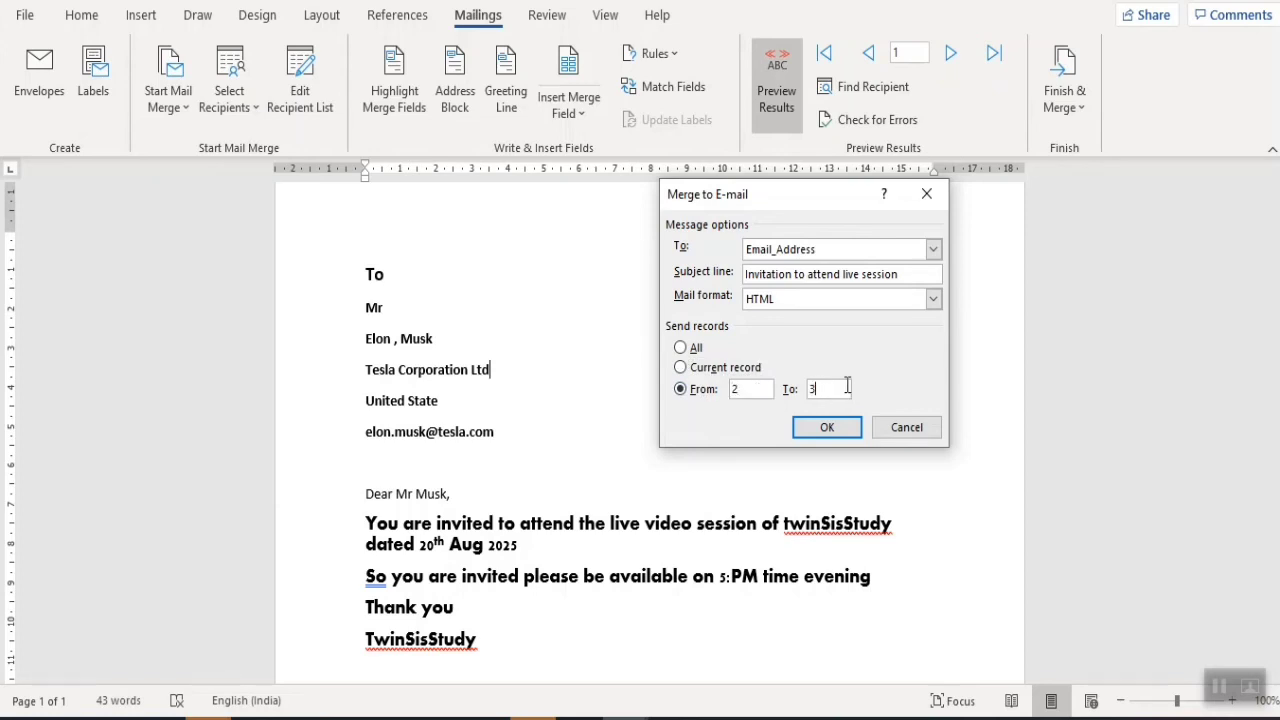
left_click(694, 347)
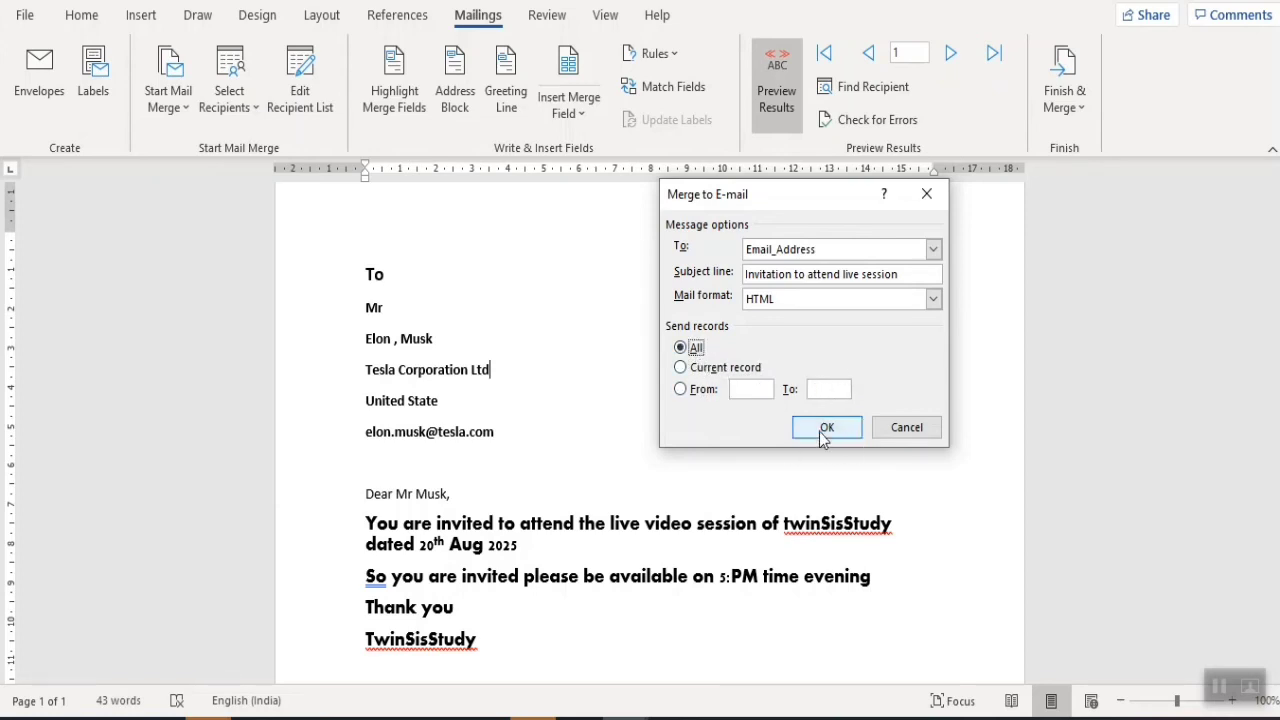
left_click(826, 428)
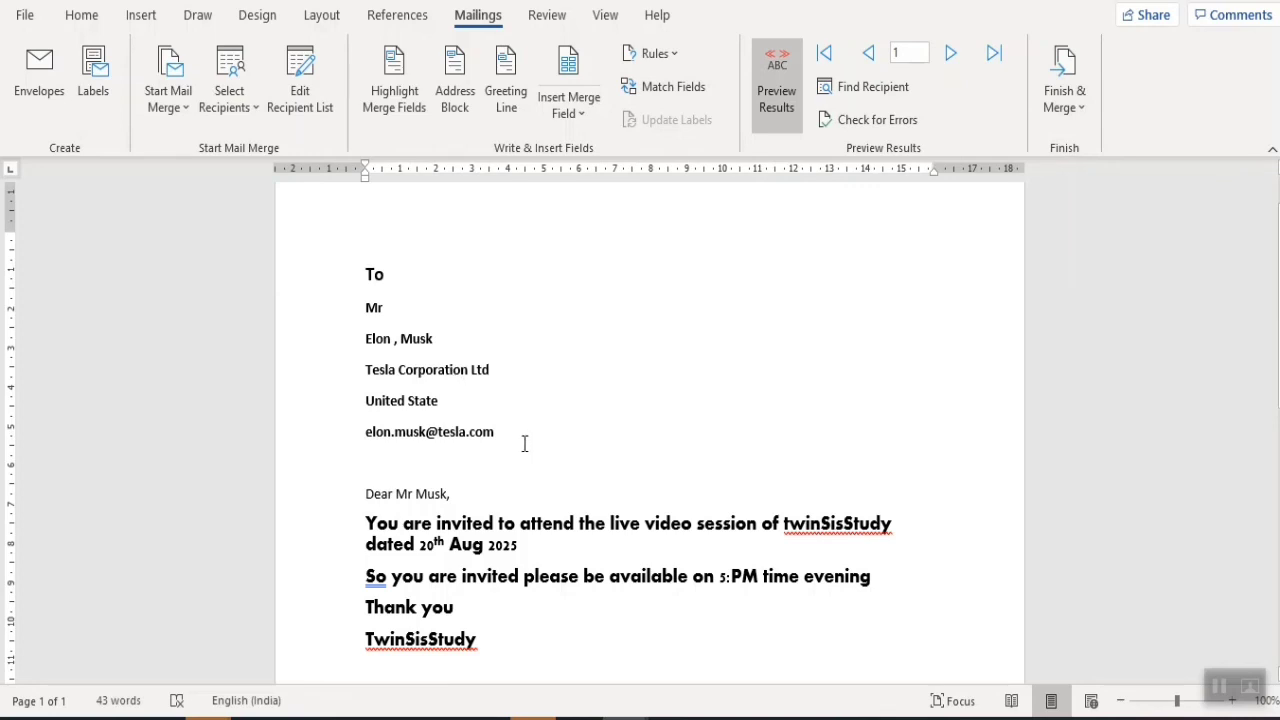
- In Envelopes and Labels, type the sender address 'From TwinSisStudIA', Address1, Address2, 'City, State'
left_click_drag(523, 443, 366, 277)
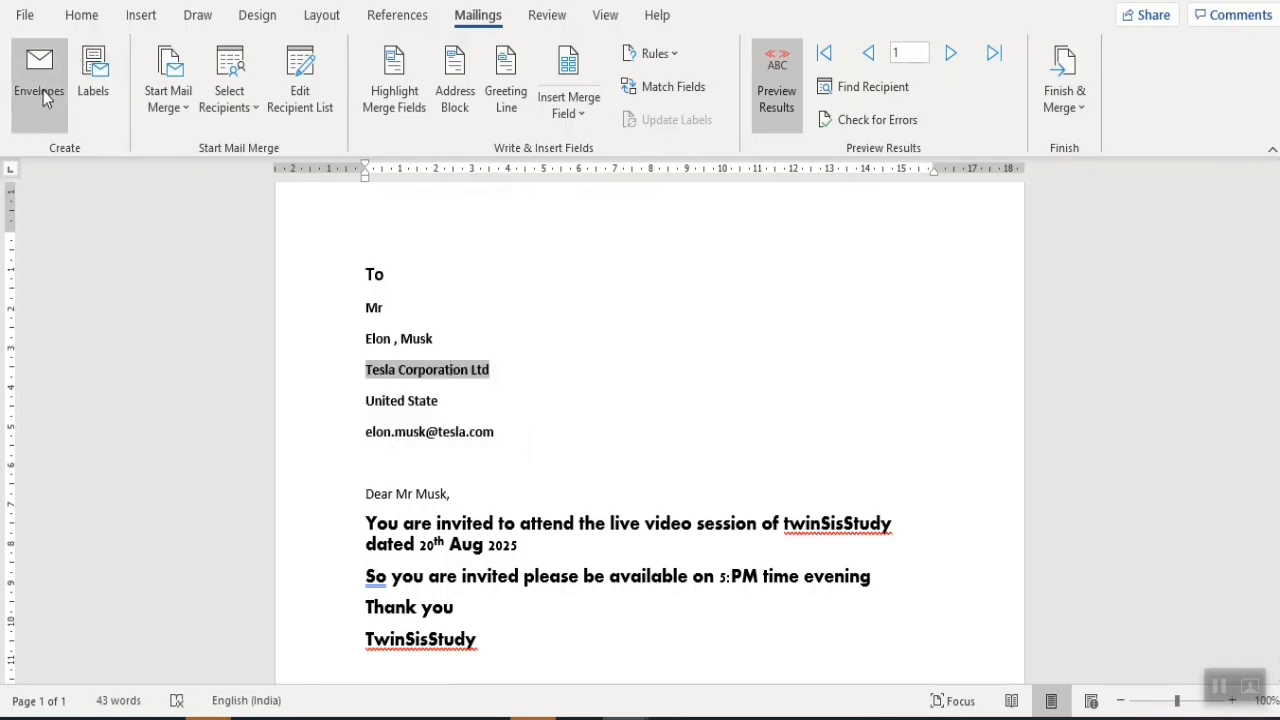
left_click(106, 90)
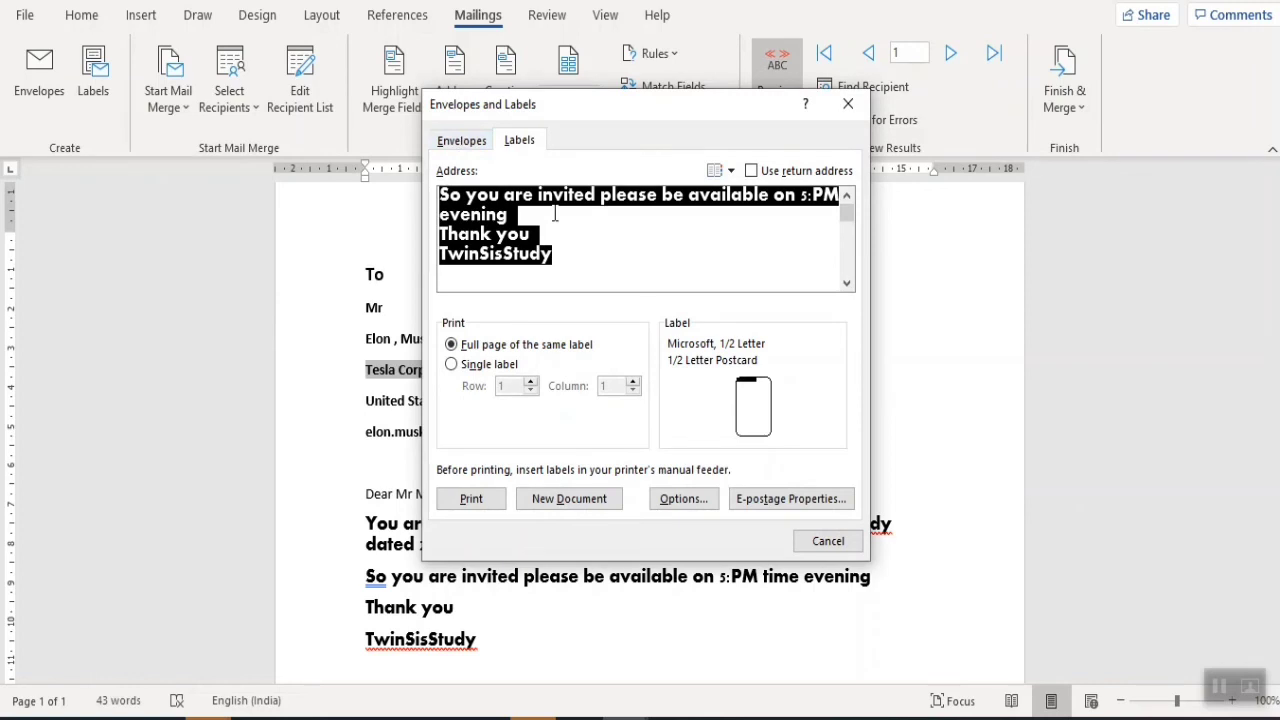
type("From Tw")
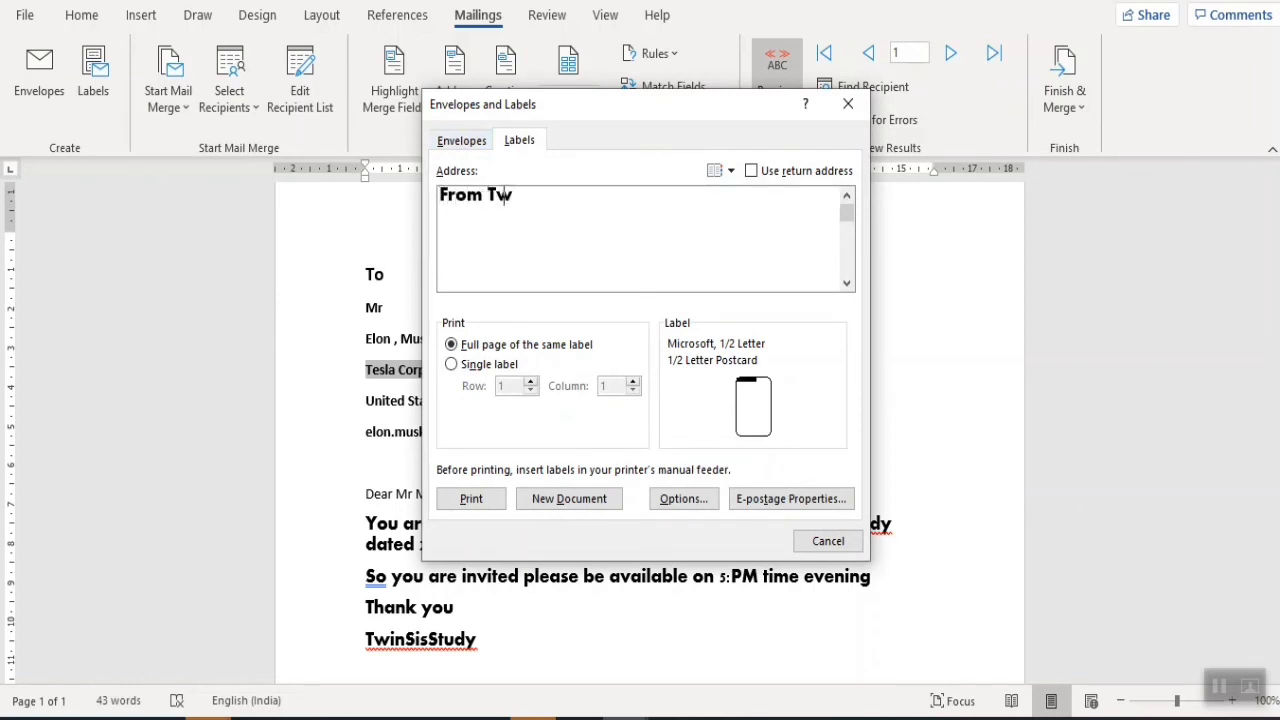
type("inSisStudy")
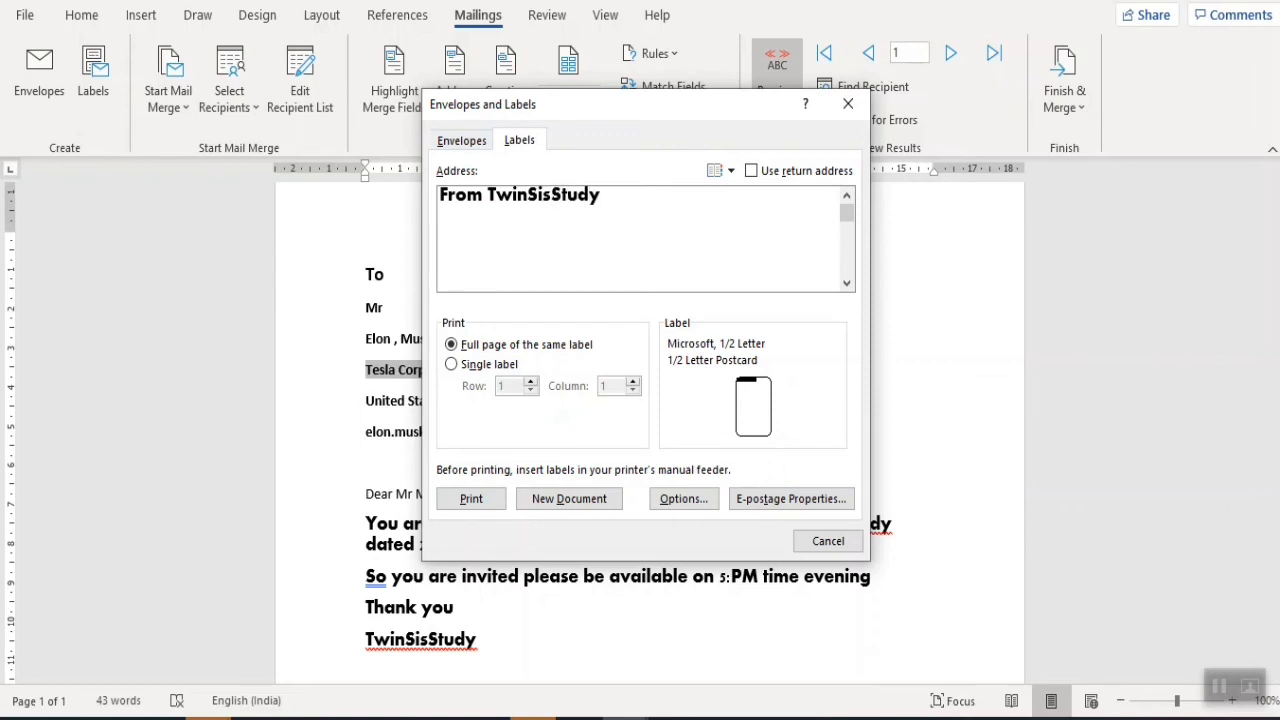
type("IA")
key("Return")
type("Address1")
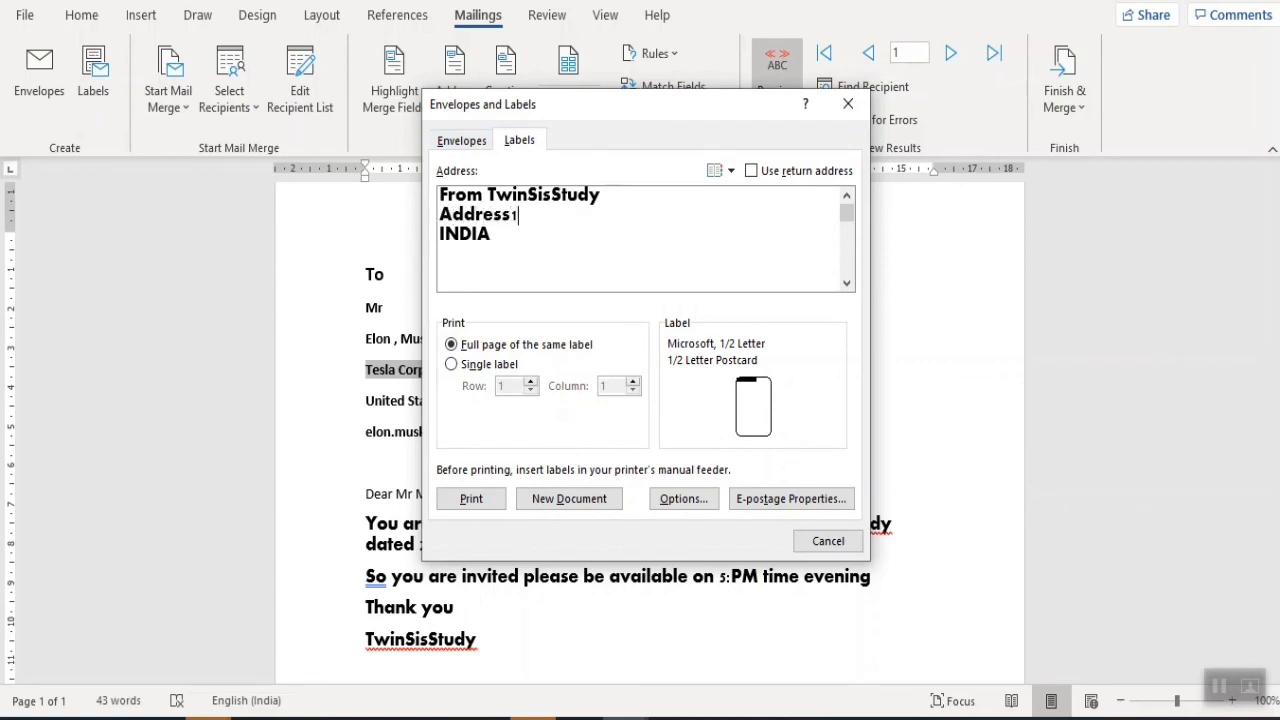
key("Return")
type("A")
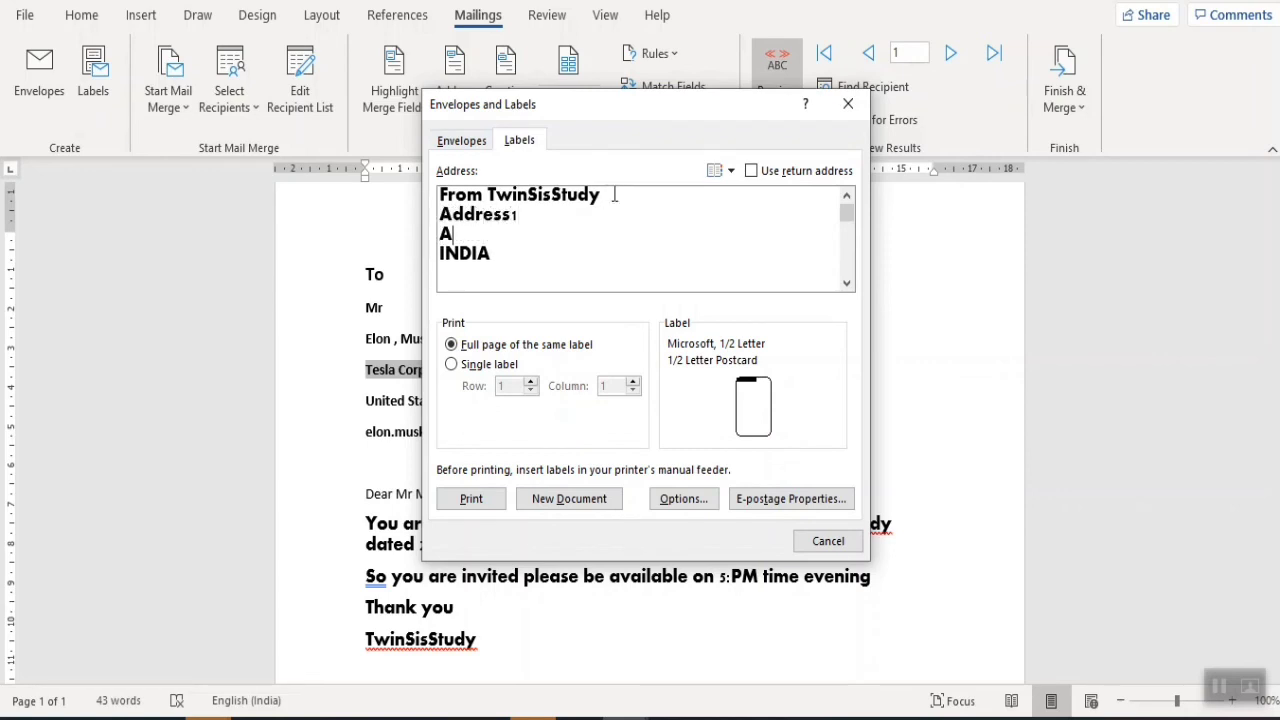
type("ddress2")
key("Return")
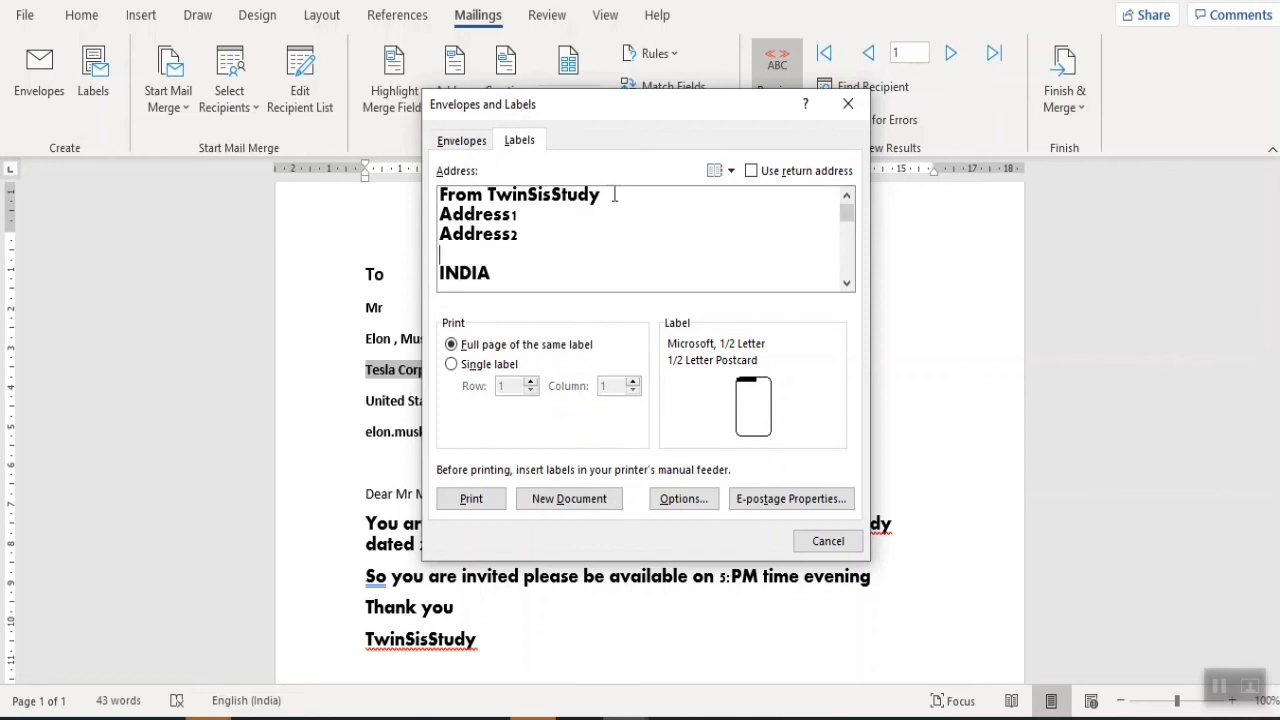
type("City, State")
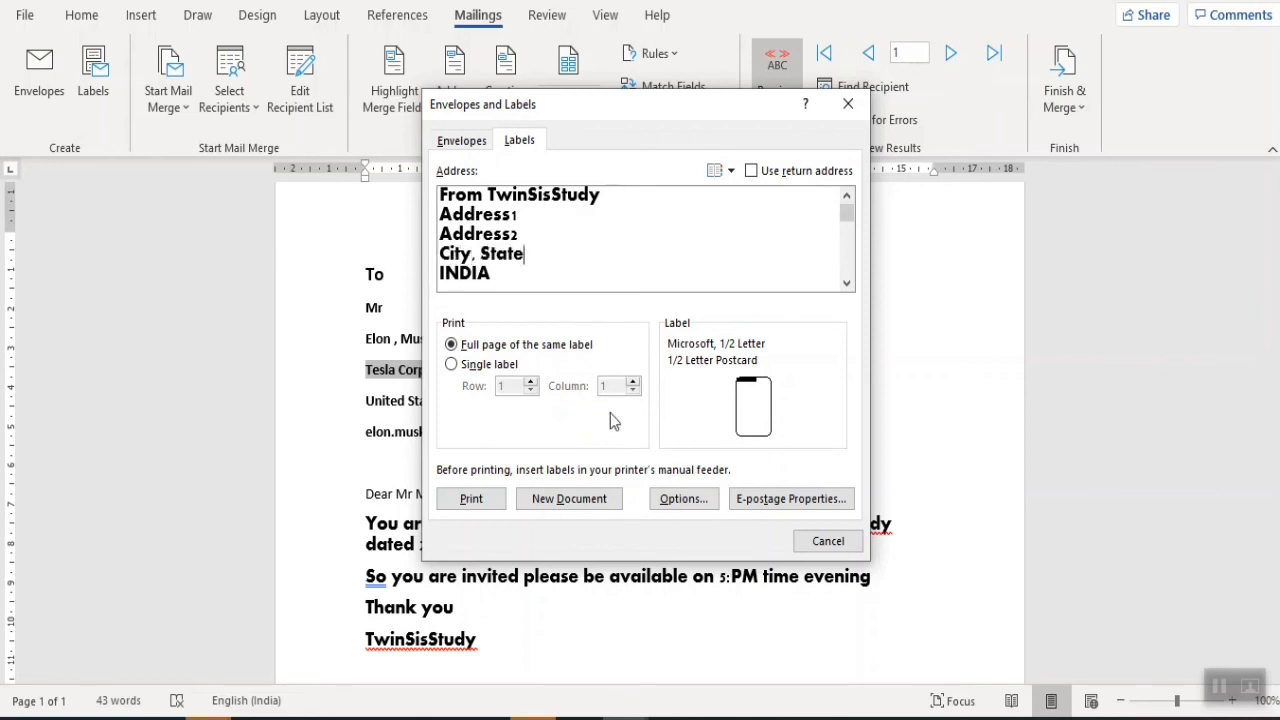
- Move the five sender lines from the envelope delivery address into the return address, then close
left_click(476, 144)
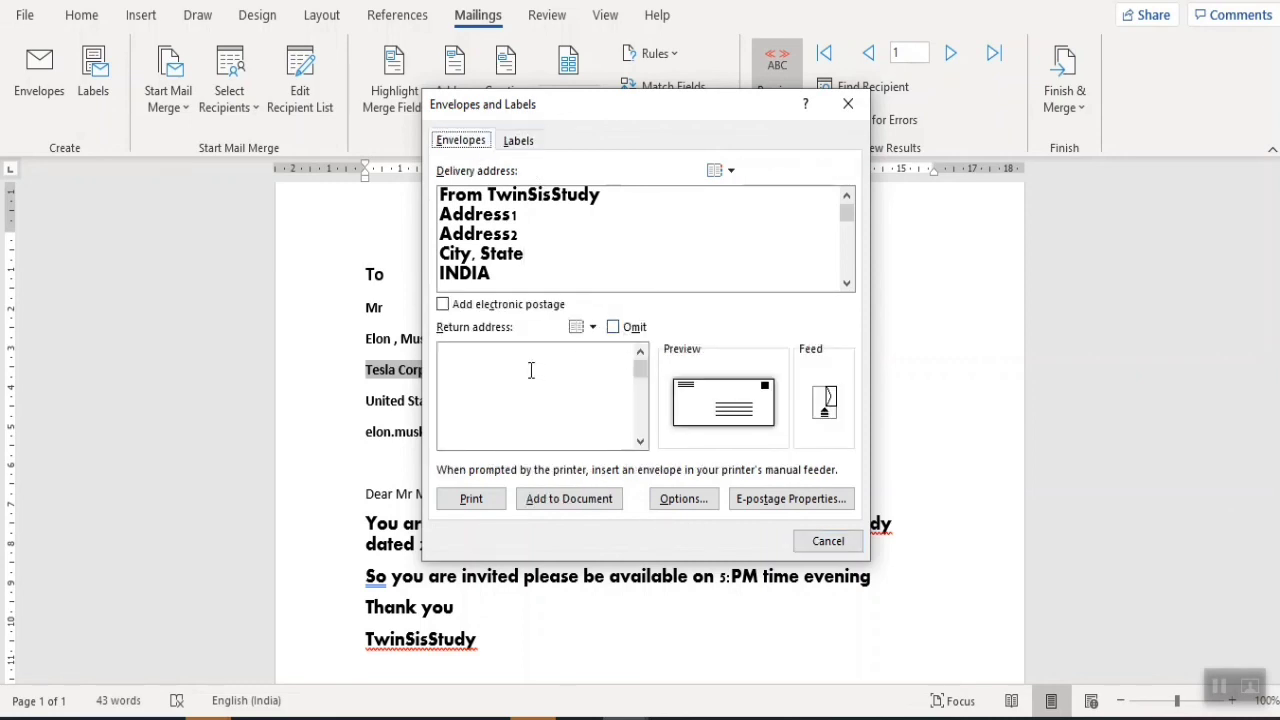
left_click_drag(491, 273, 428, 220)
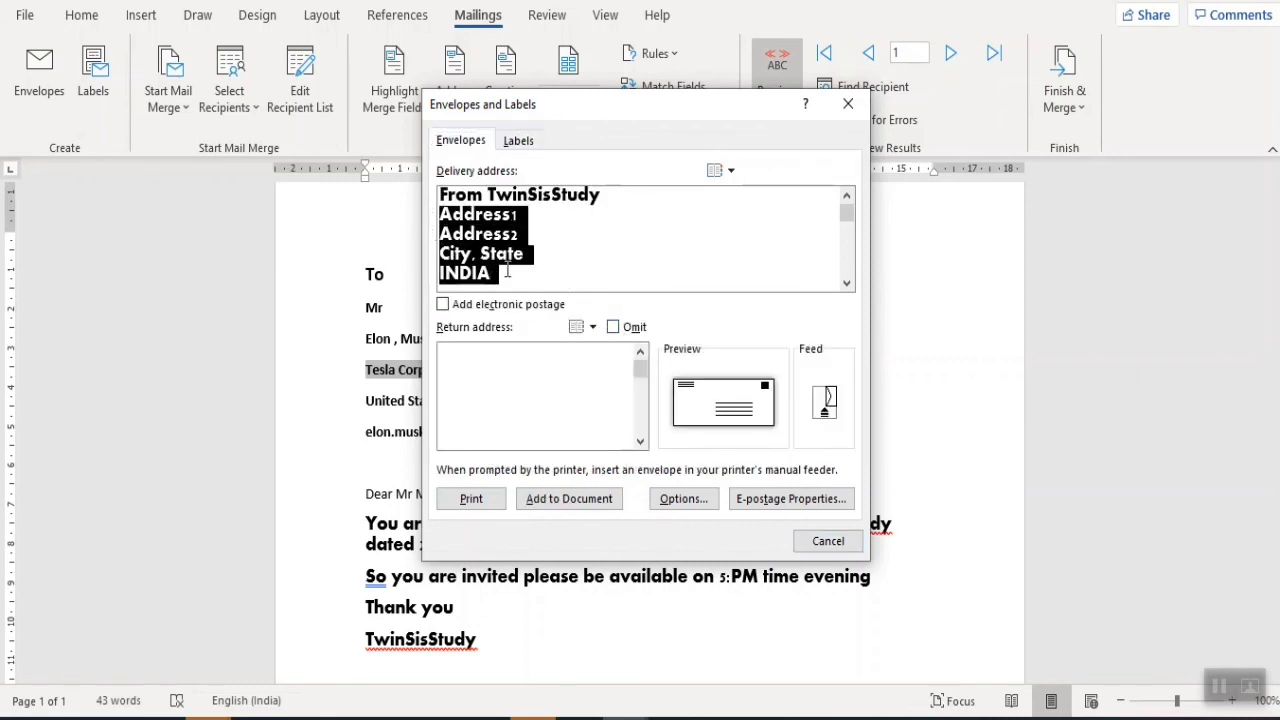
left_click_drag(507, 271, 424, 192)
key("ctrl+c")
key("Delete")
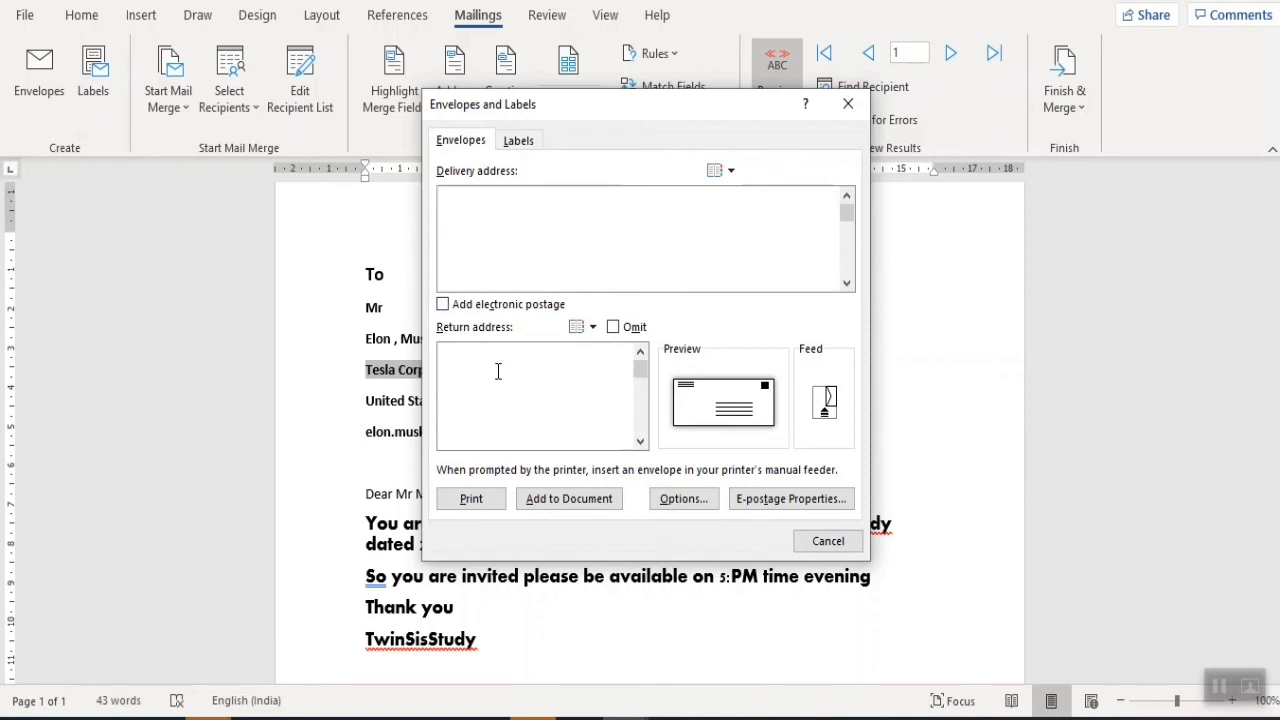
left_click(498, 373)
key("ctrl+v")
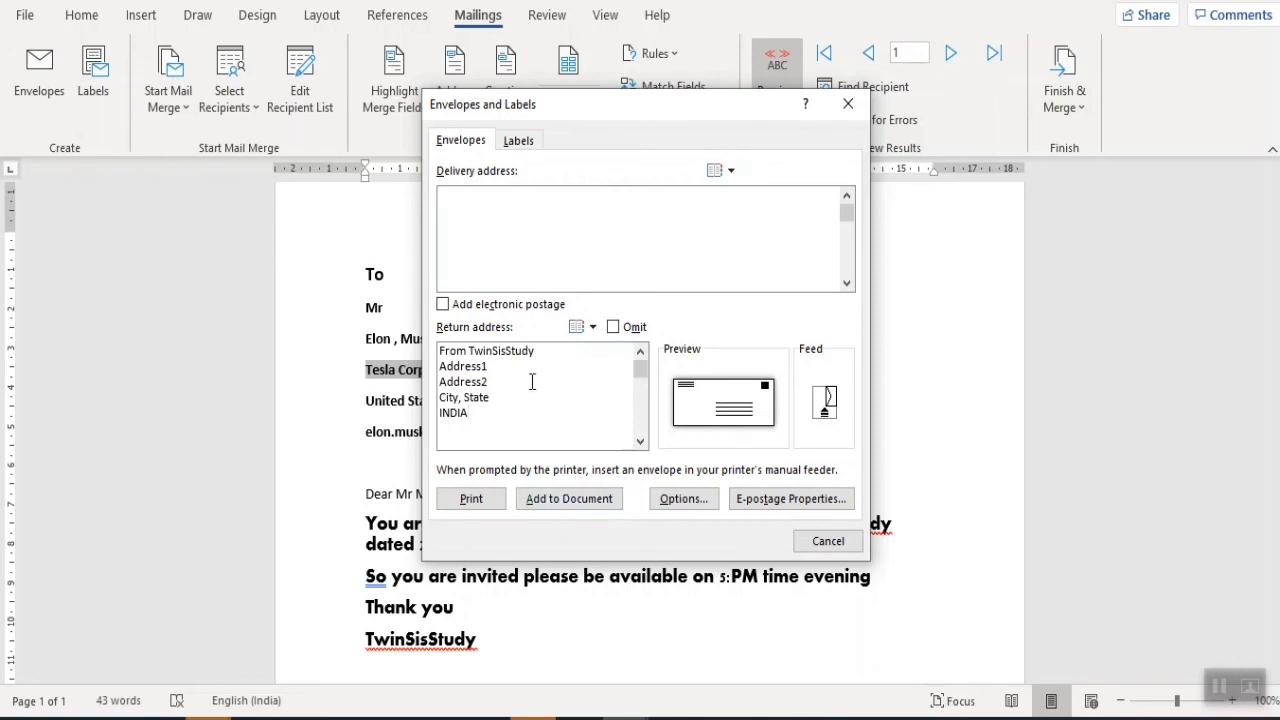
left_click(848, 103)
left_click(468, 440)
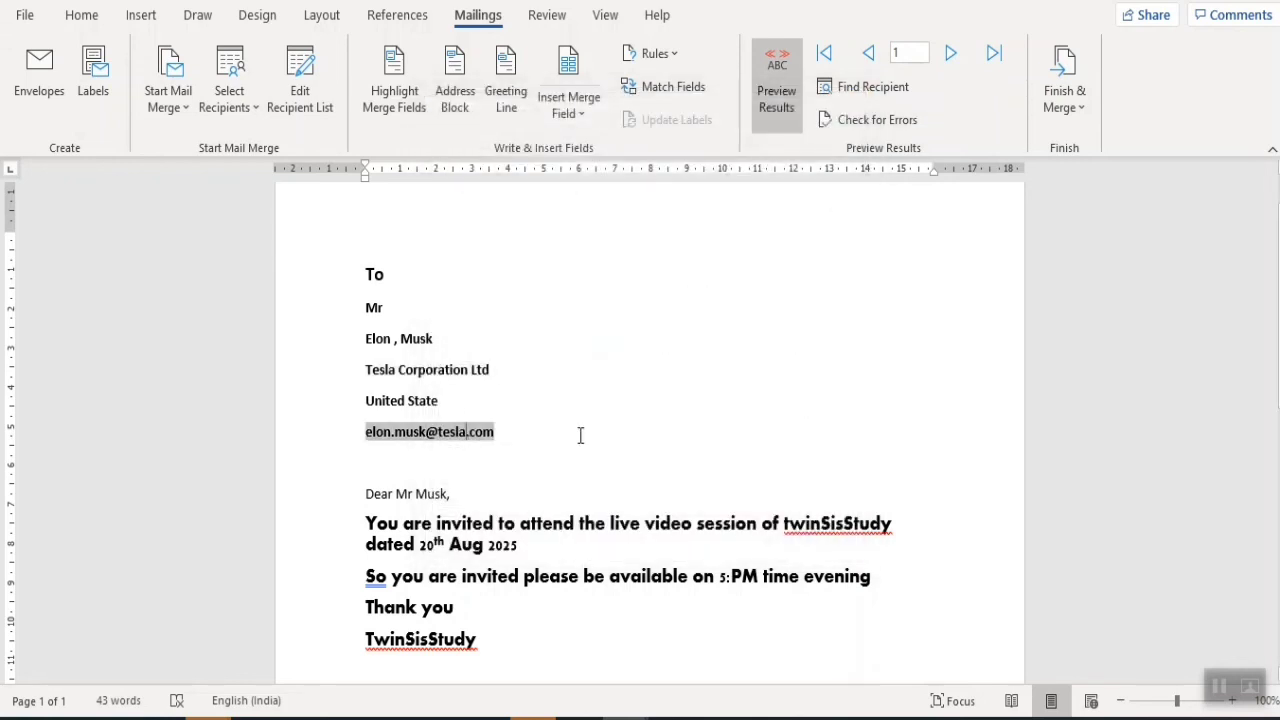
- Select the «Title»–«Email_Address» fields and paste the TwinSisStudy return address into the envelope settings
left_click(763, 80)
left_click_drag(480, 433, 337, 306)
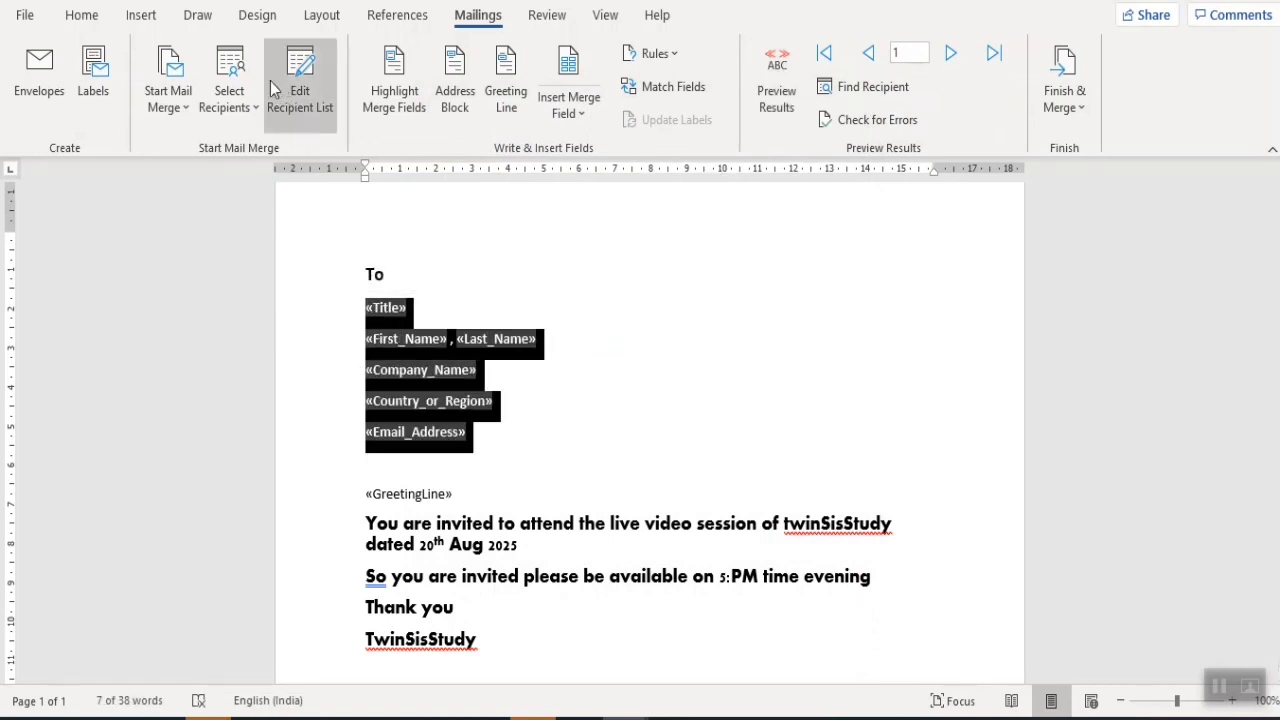
left_click(108, 80)
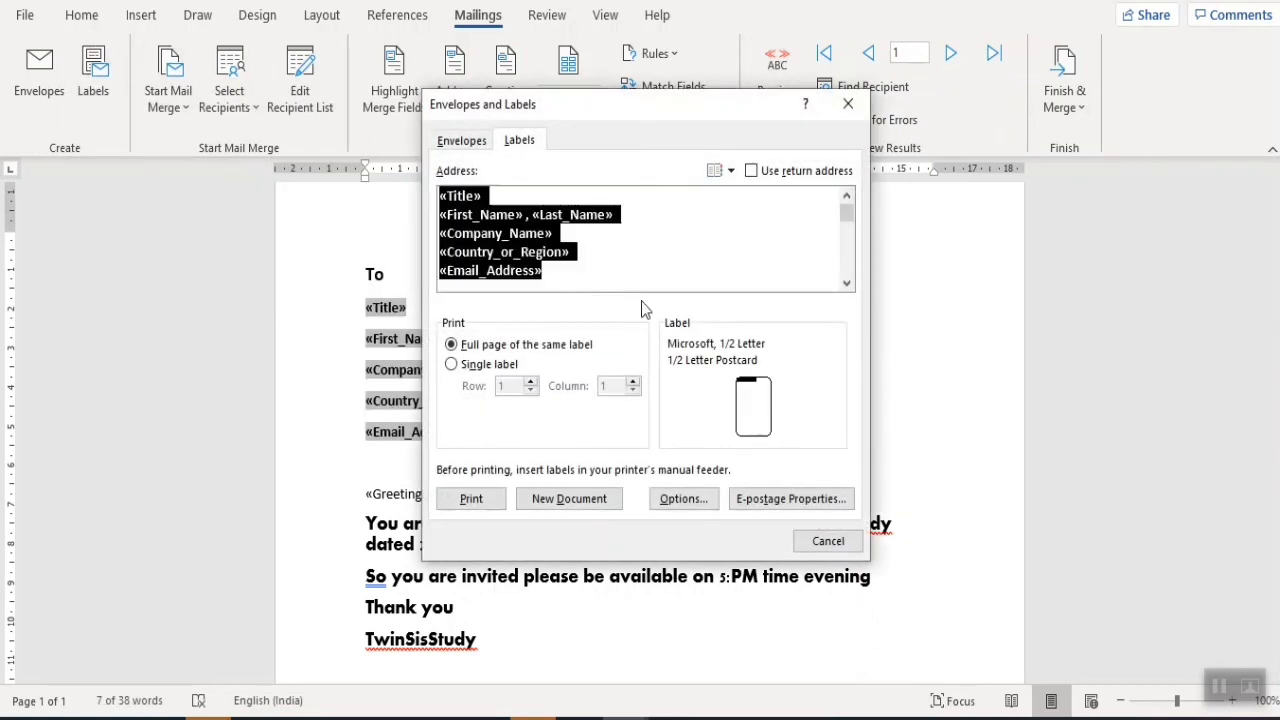
left_click(465, 142)
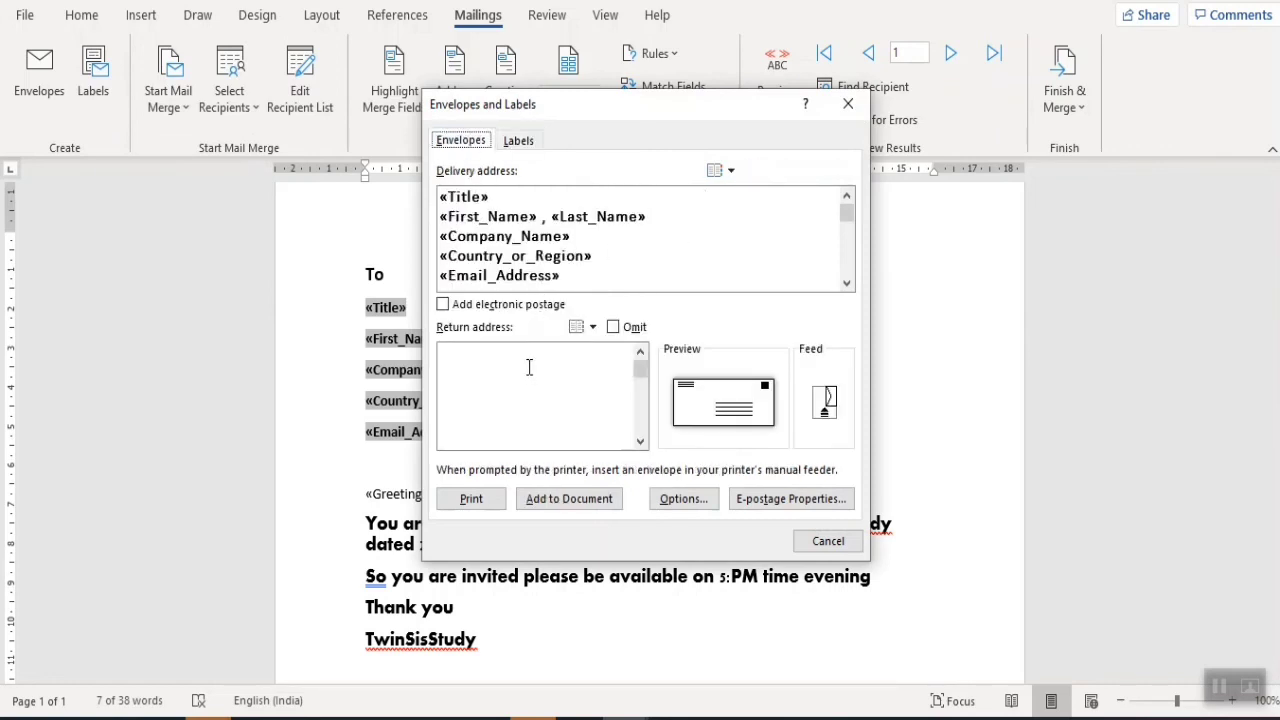
left_click(491, 366)
key("ctrl+v")
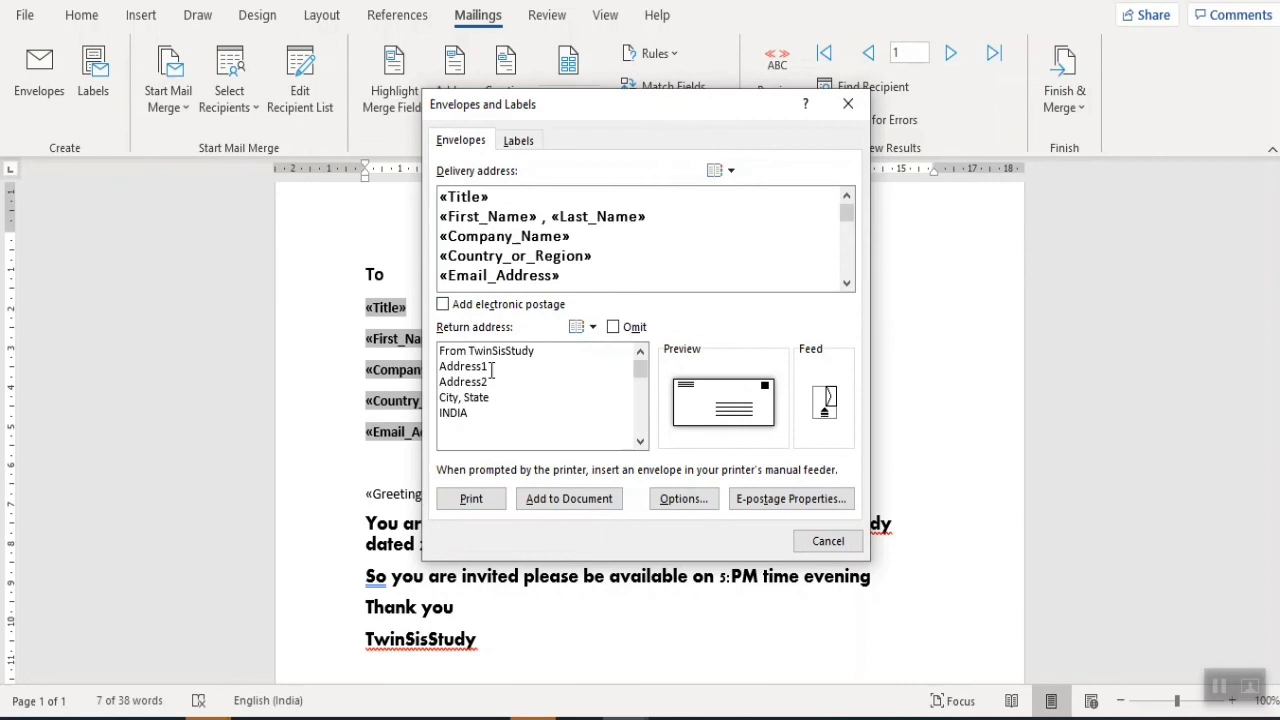
- Add the envelope to the document, saving the return address as default
left_click(579, 499)
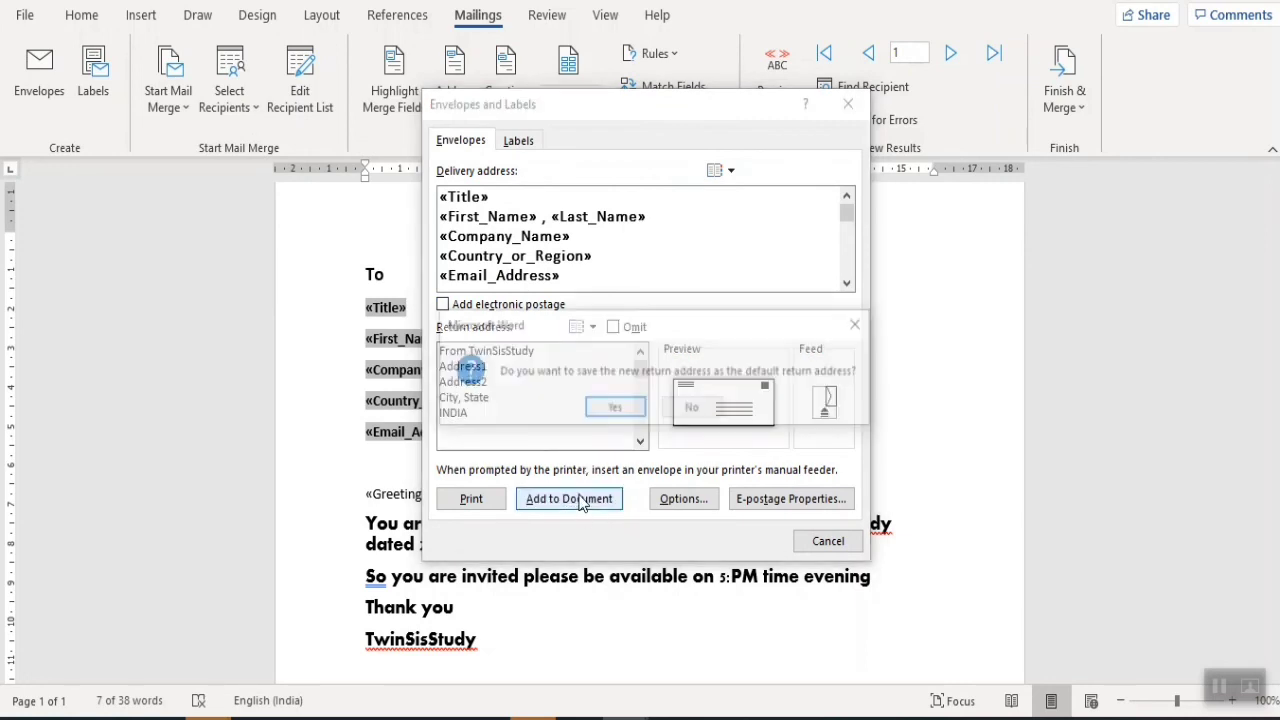
left_click(615, 409)
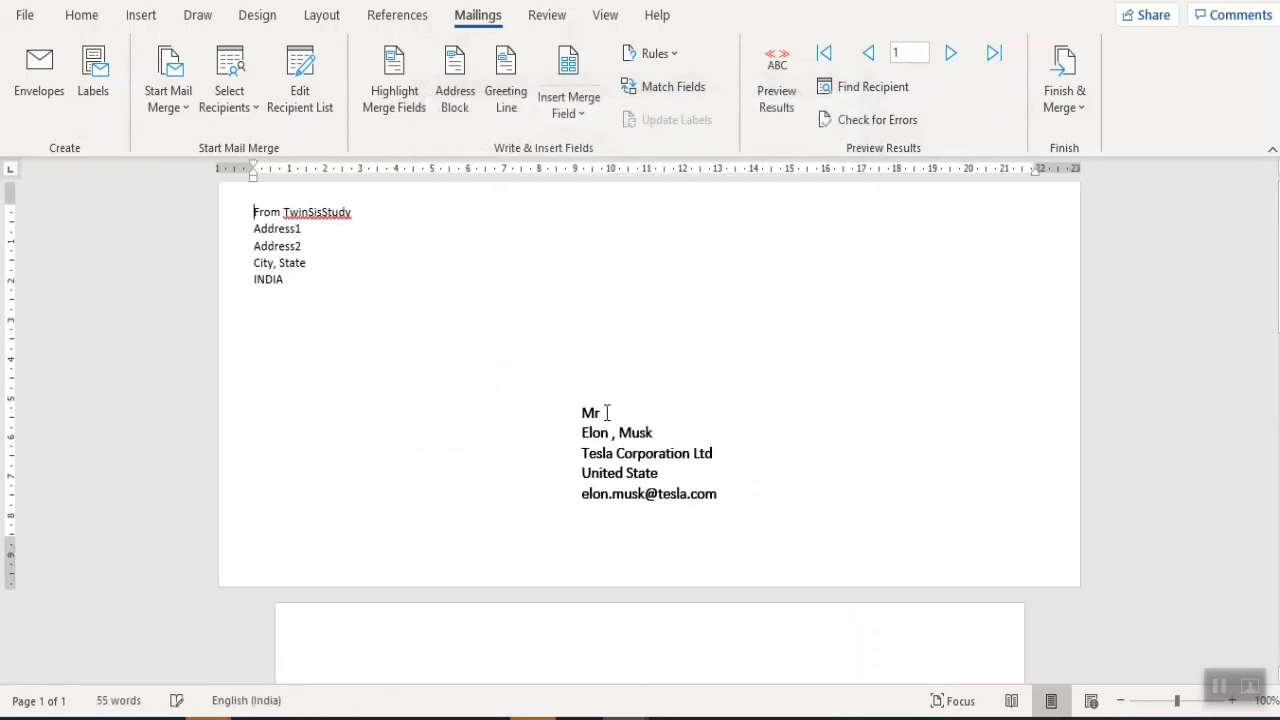
left_click_drag(295, 279, 255, 211)
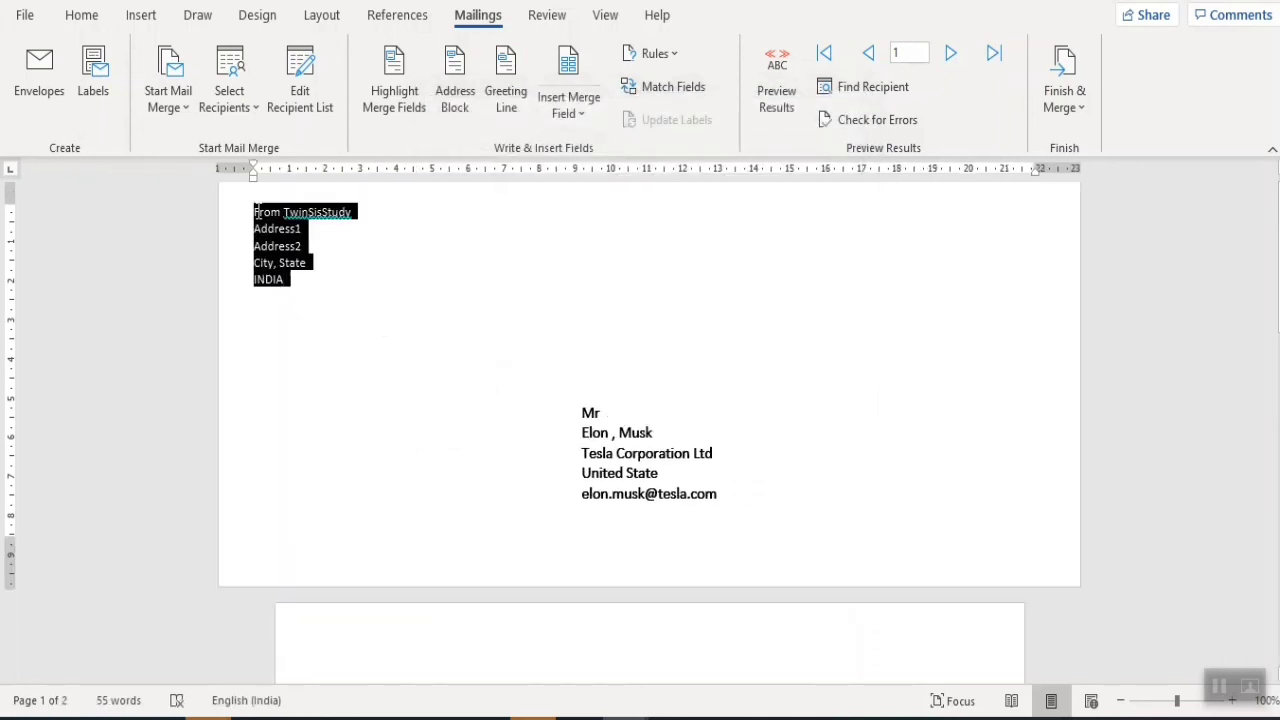
left_click_drag(723, 497, 573, 404)
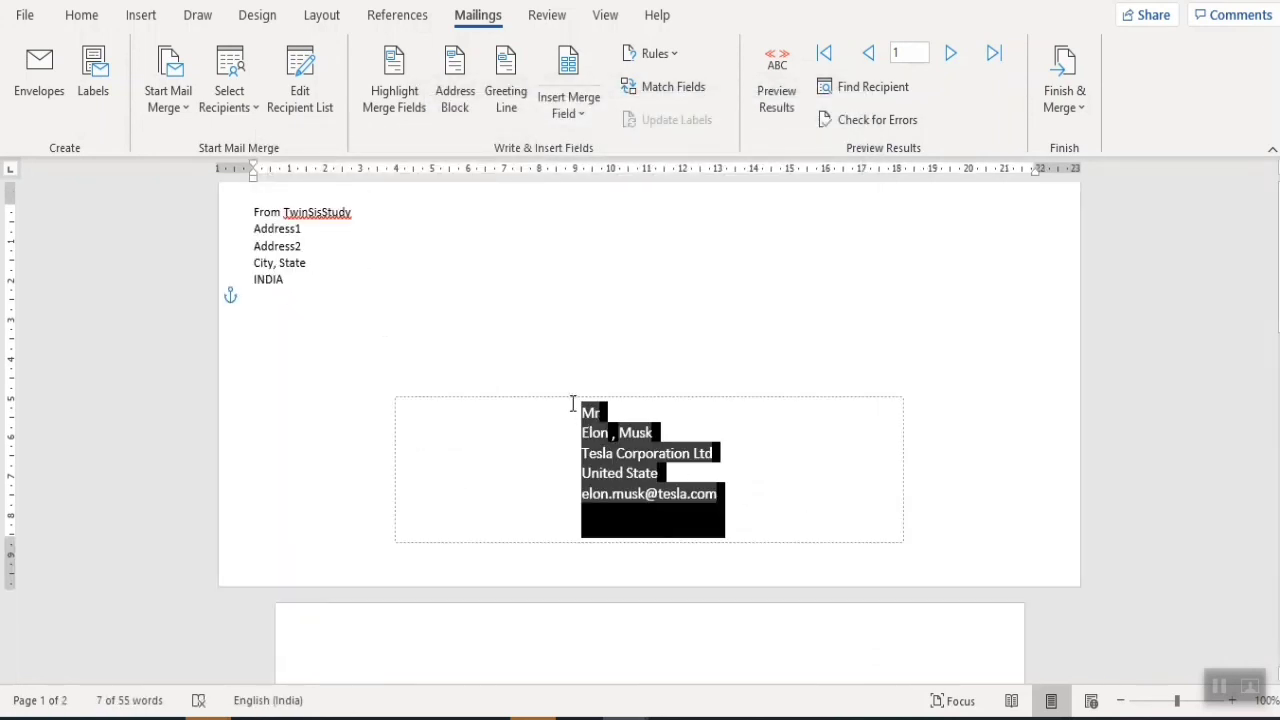
left_click(1228, 397)
left_click(33, 15)
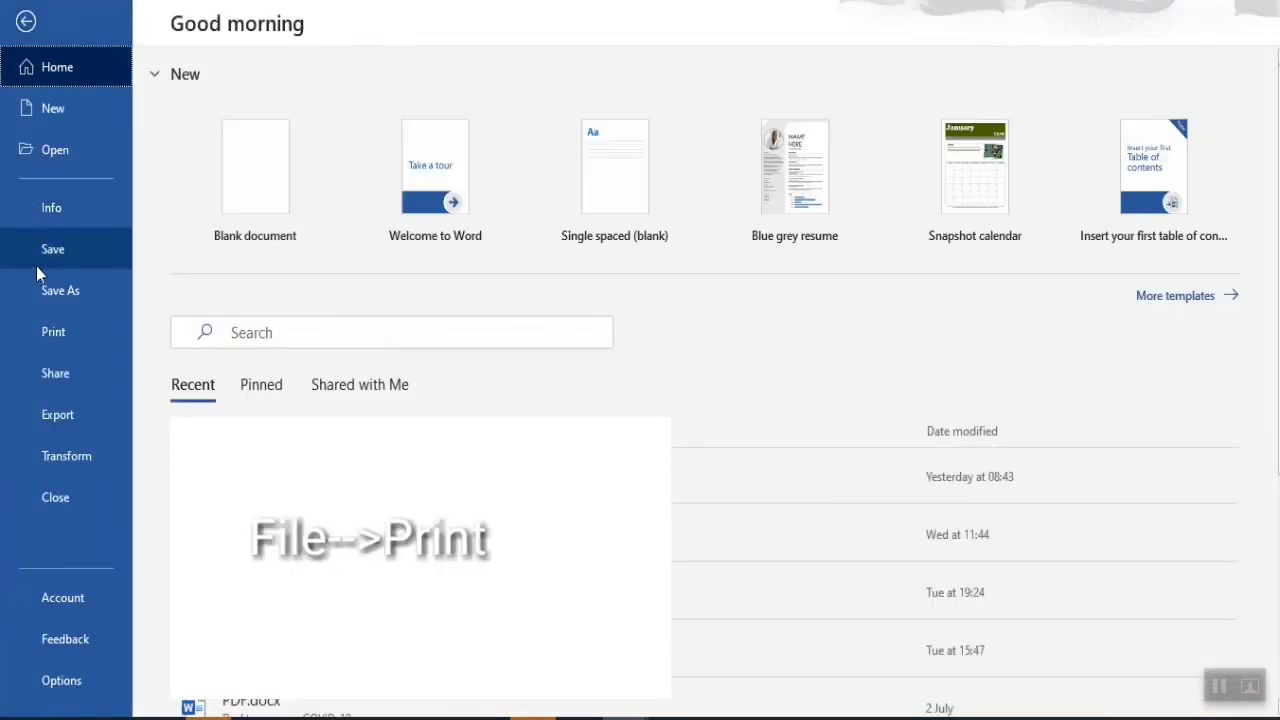
- Preview the envelope page in print view, zoomed in slightly, then return to the document
left_click(64, 325)
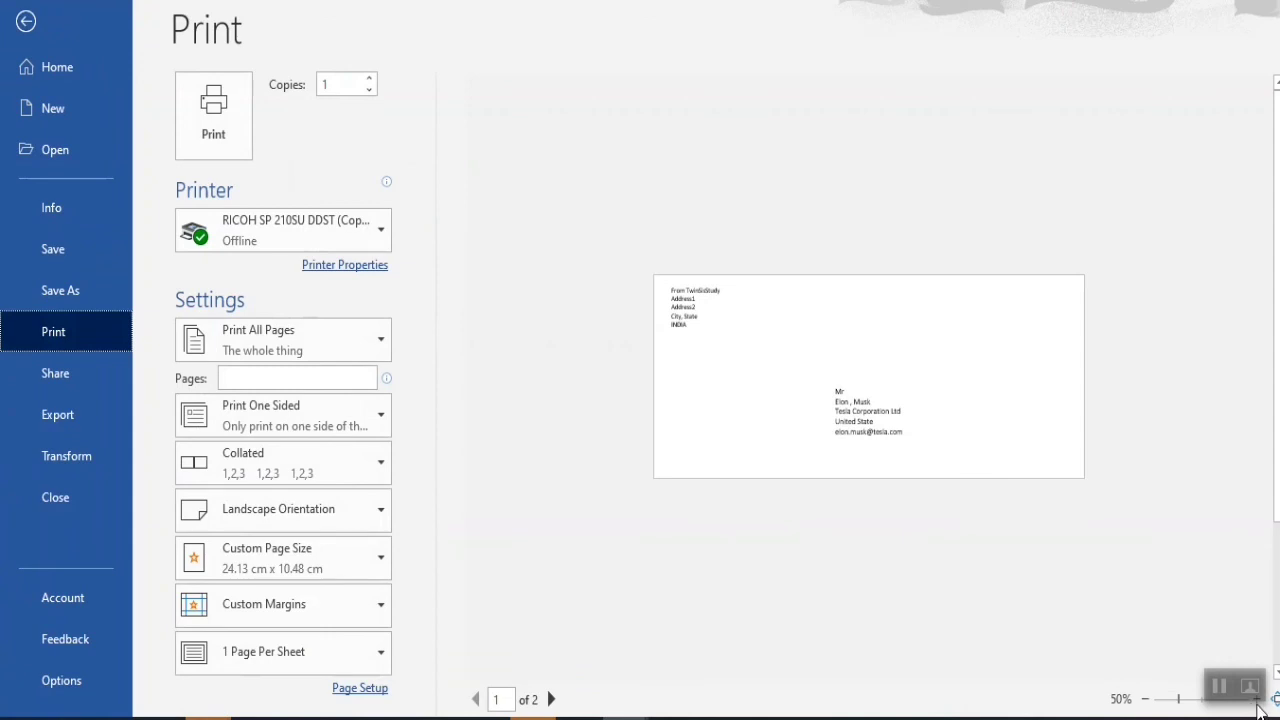
left_click_drag(1181, 706, 1196, 712)
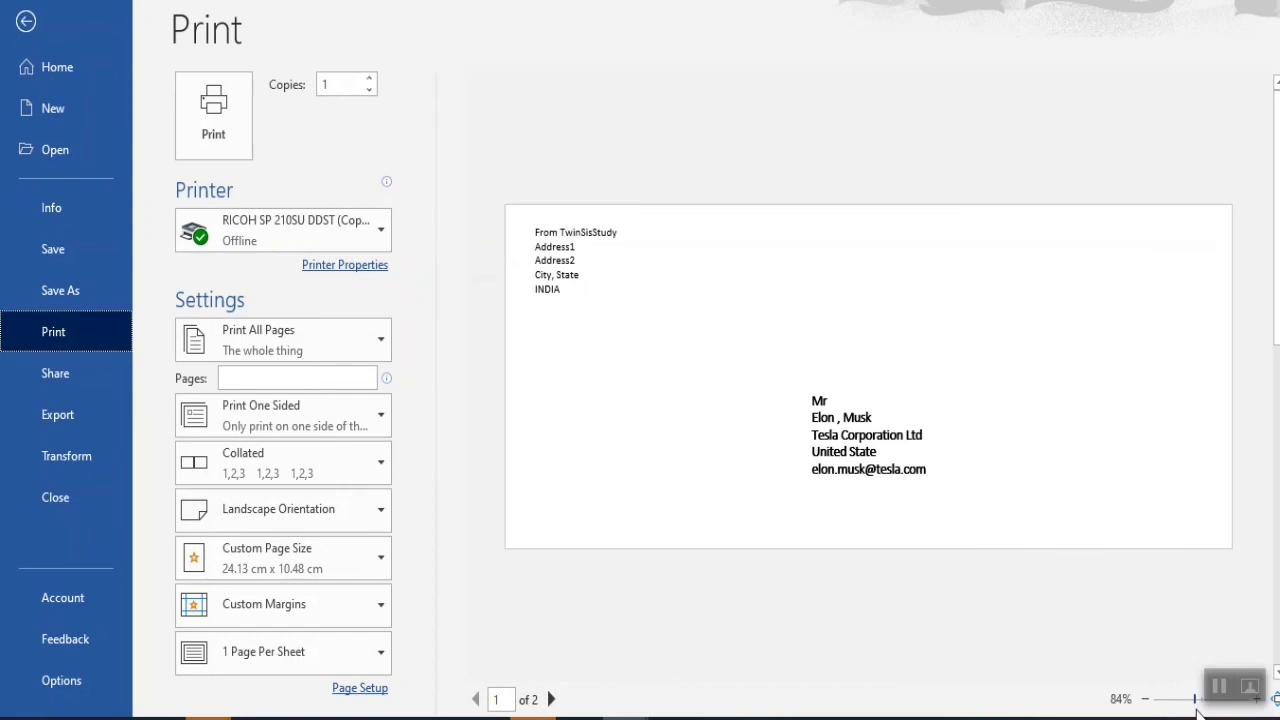
left_click_drag(1199, 710, 1200, 711)
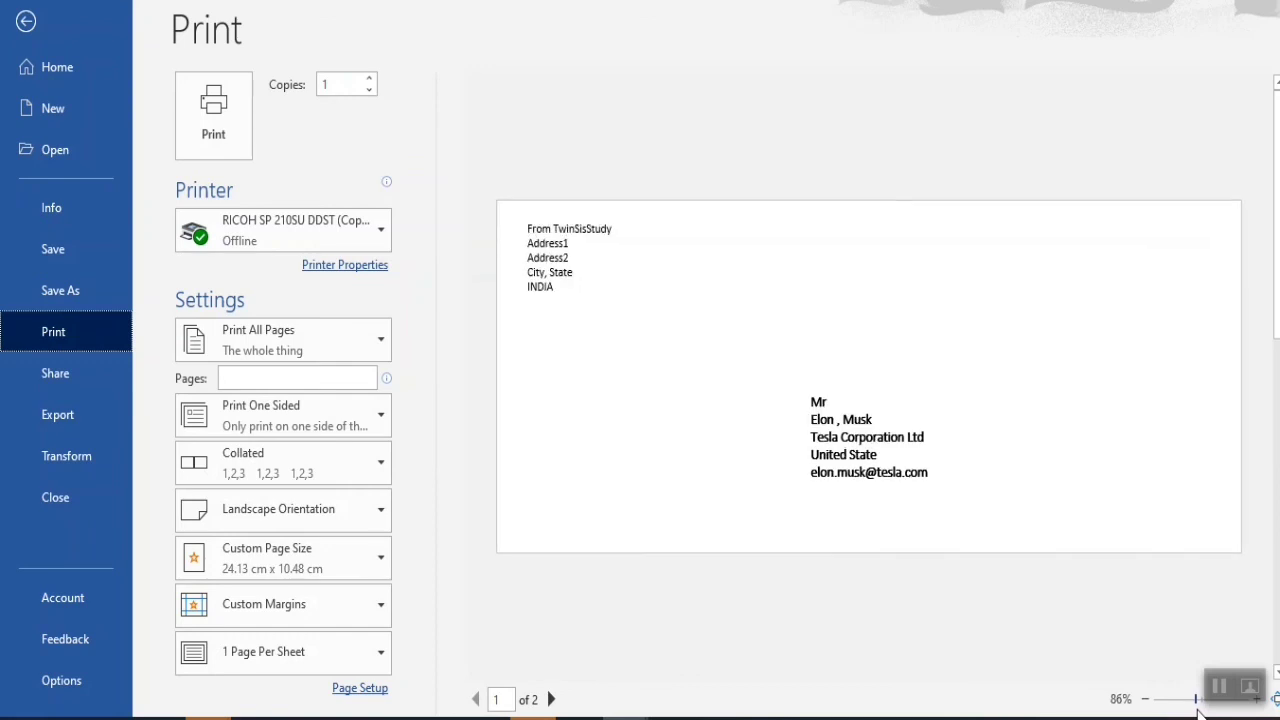
left_click(26, 21)
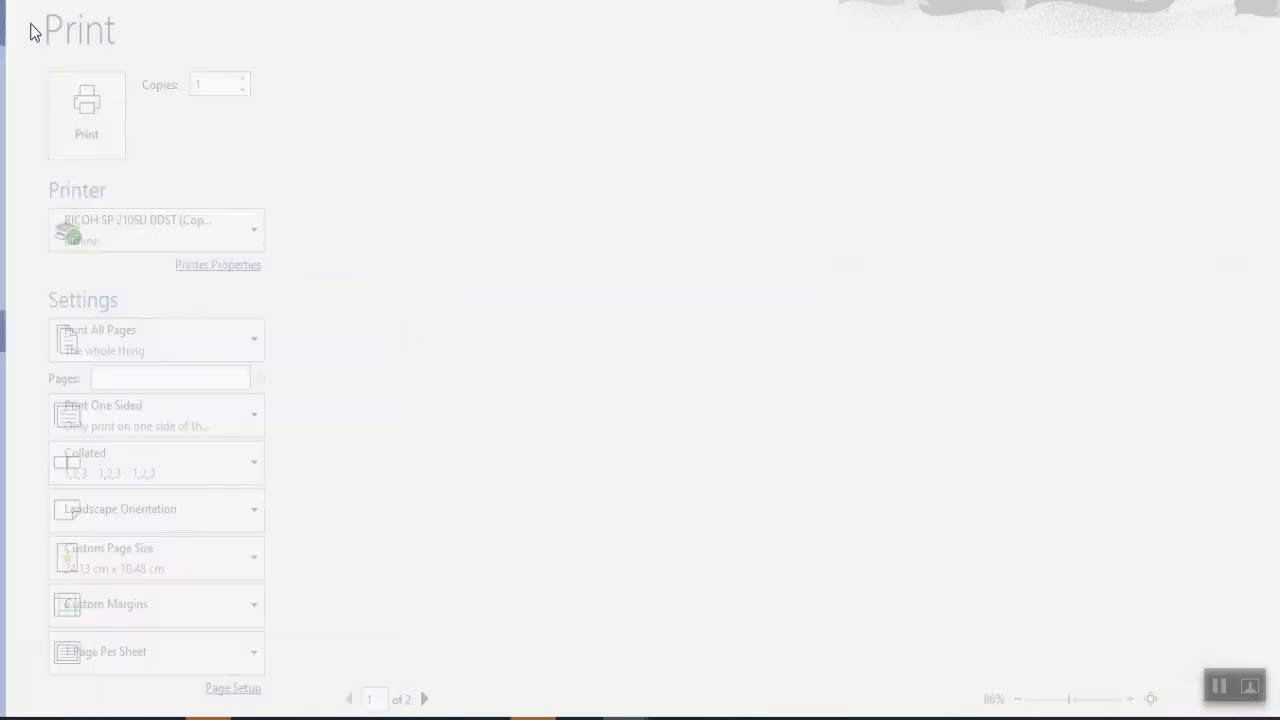
scroll(649, 430, "down", 8)
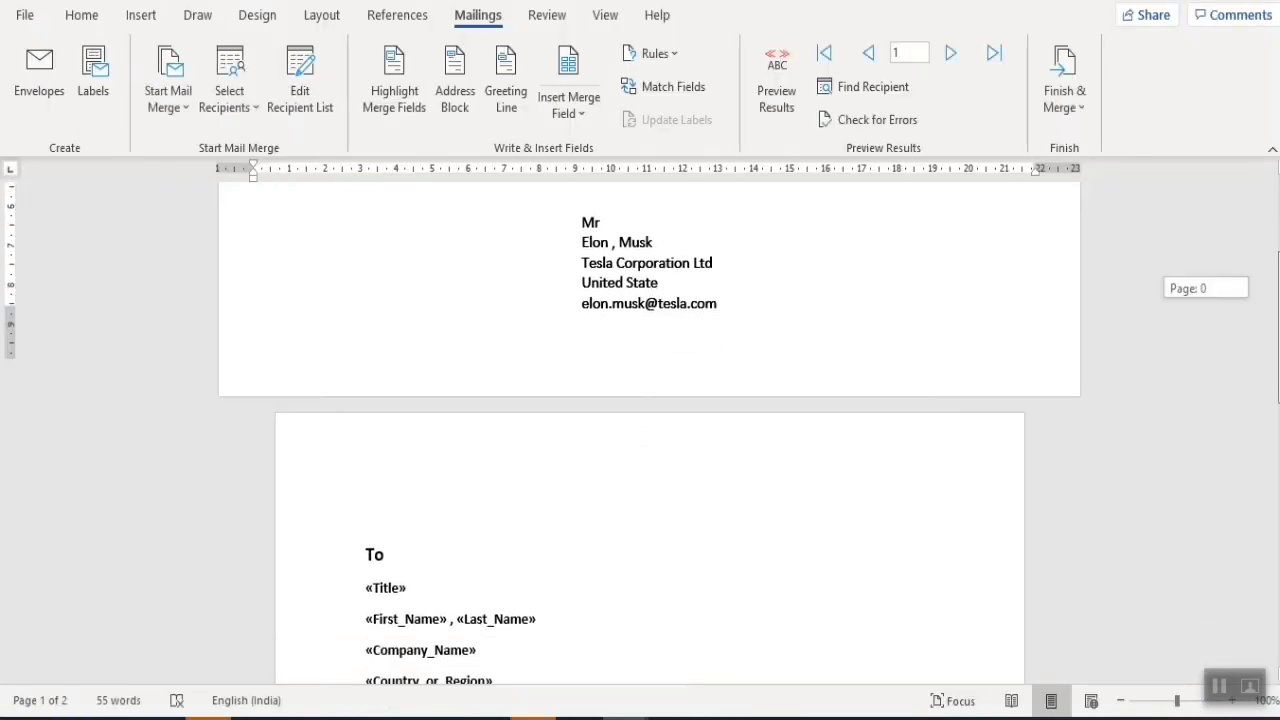
- Turn on Highlight Merge Fields so every merge field shows grey shading
scroll(680, 309, "up", 8)
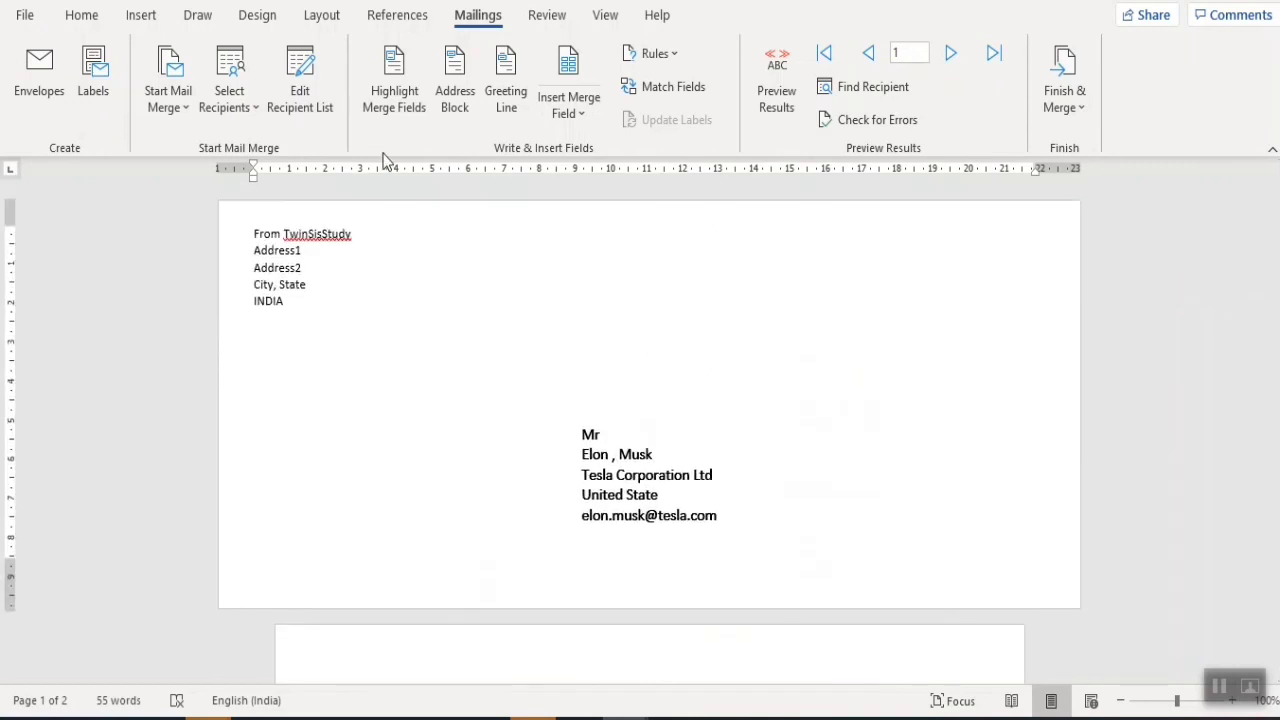
left_click(394, 92)
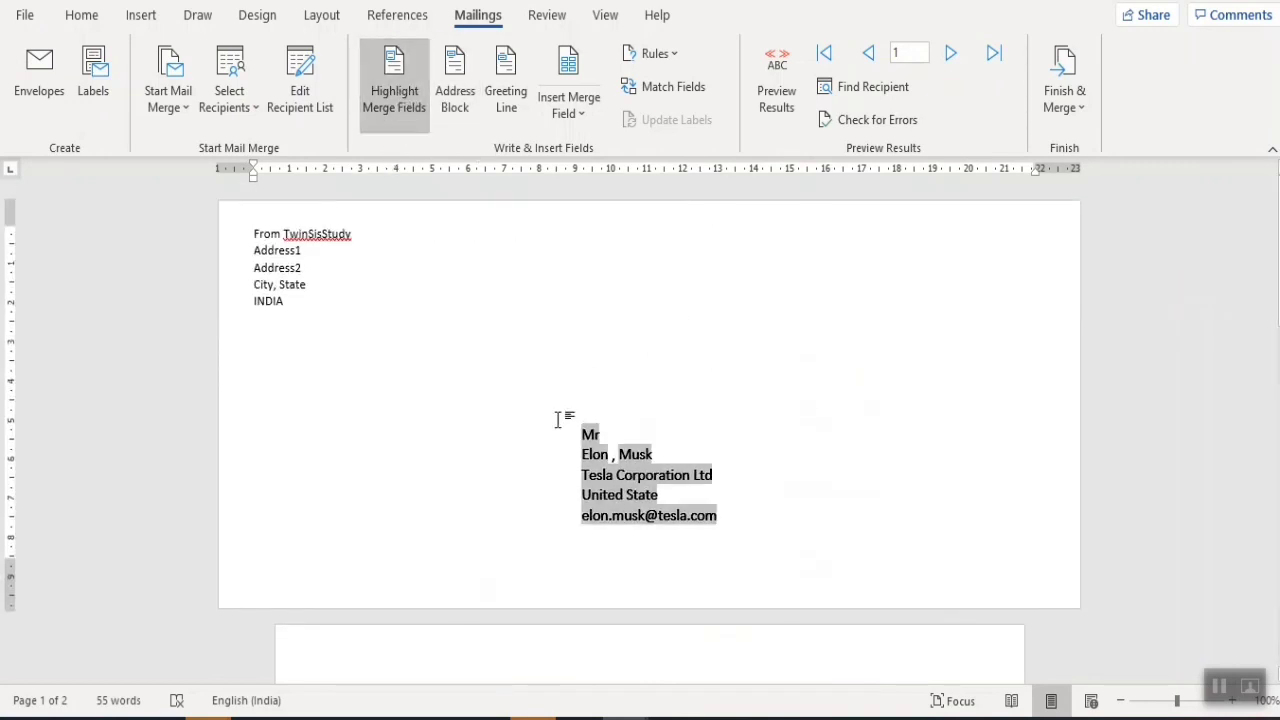
left_click(190, 99)
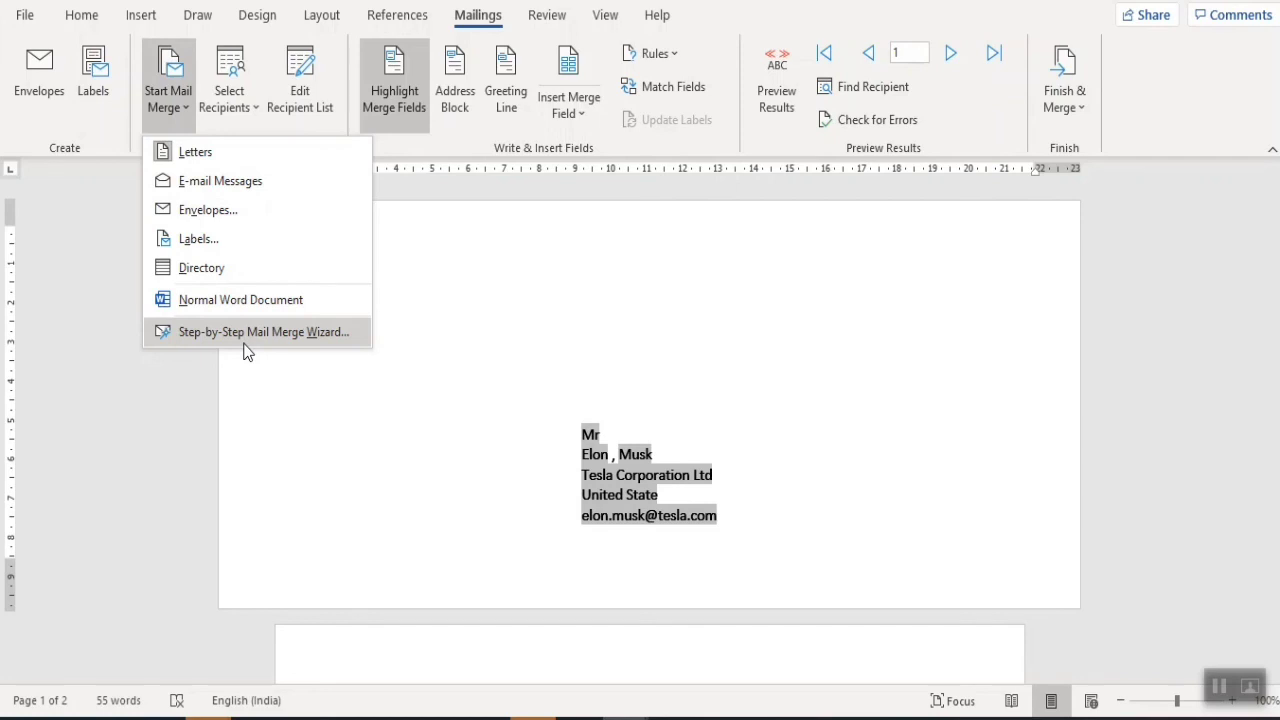
left_click(512, 298)
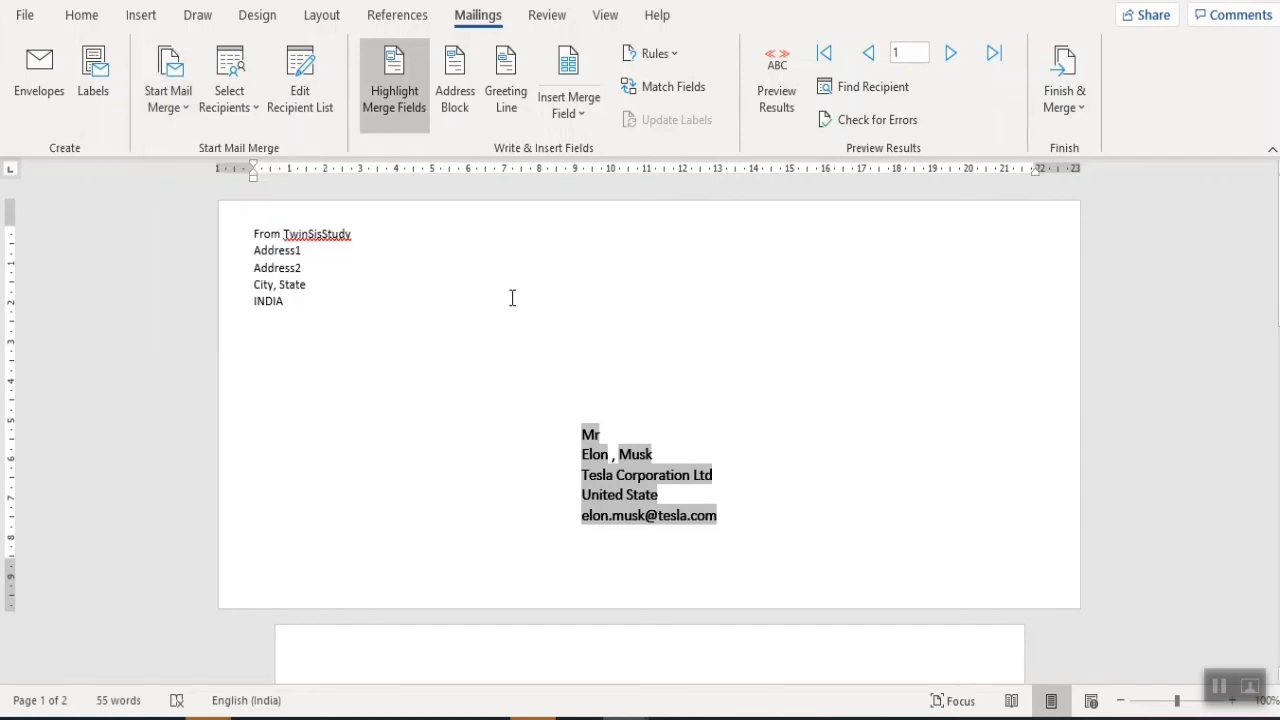
- Set the mail merge document type to Letters
scroll(792, 480, "down", 10)
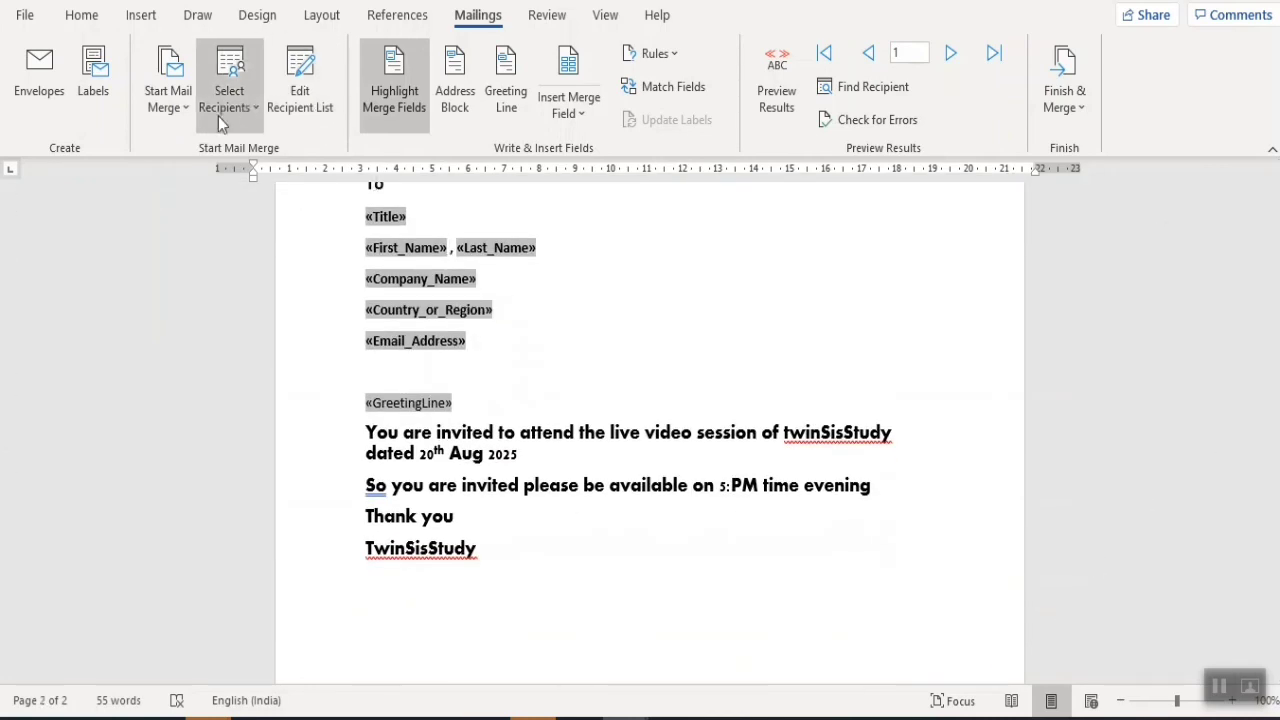
left_click(179, 116)
left_click(228, 158)
scroll(1203, 431, "up", 1)
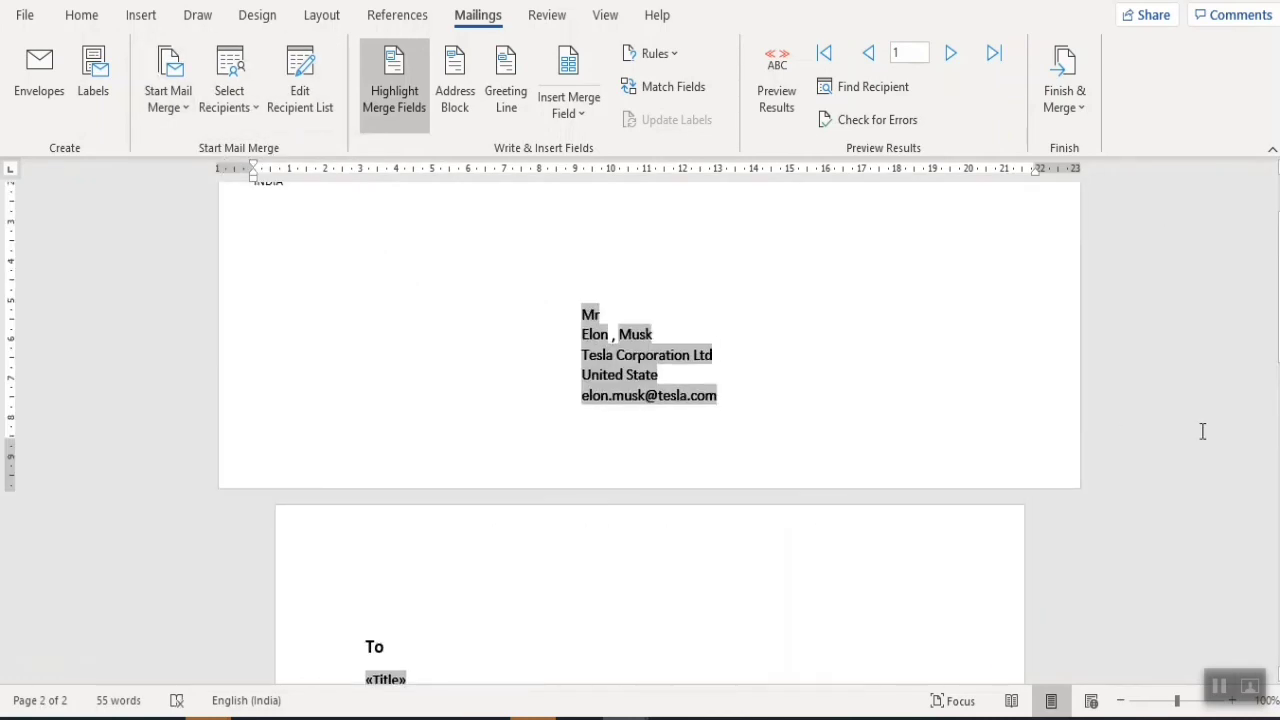
scroll(650, 400, "up", 3)
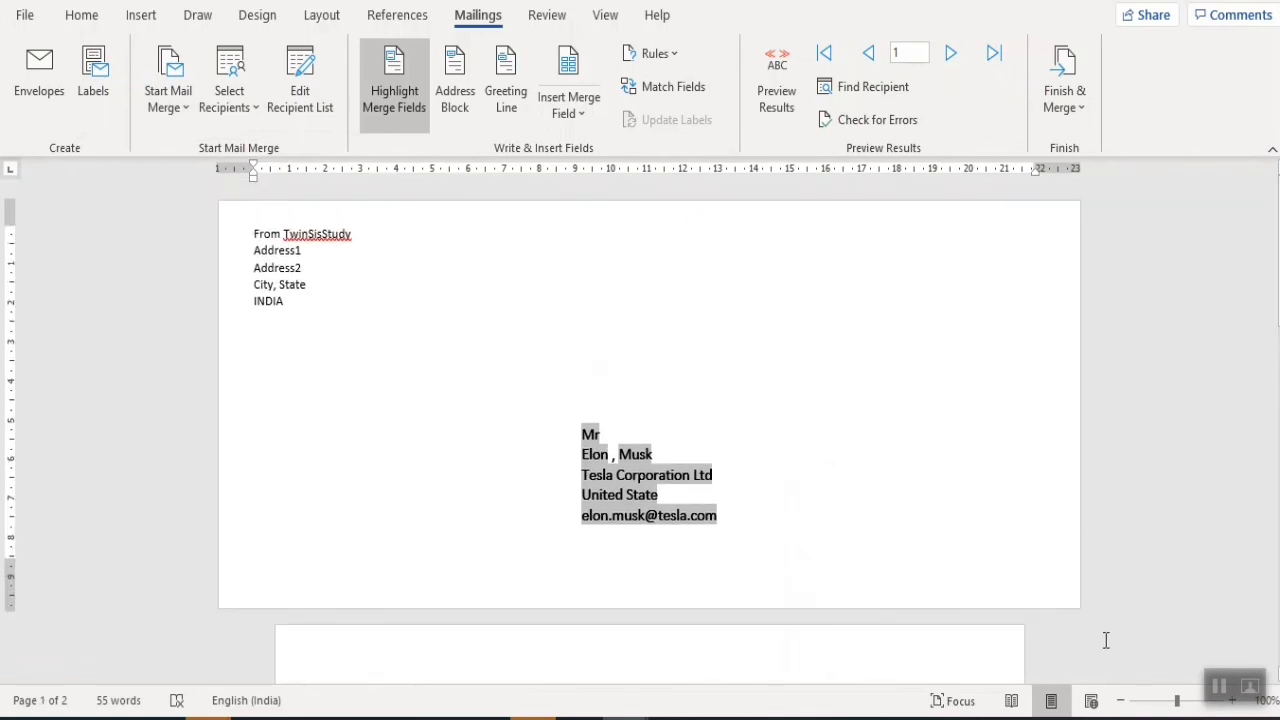